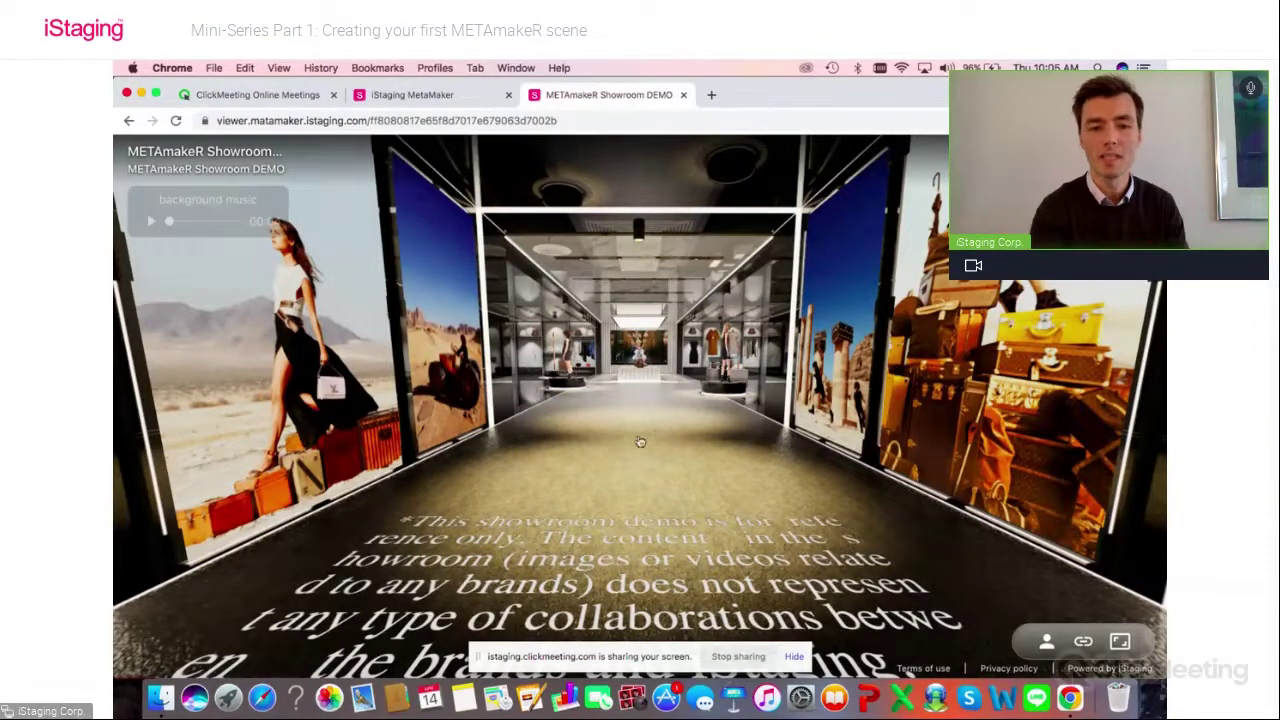
Step: Walk forward through the showroom demo's entrance corridor into the main hall
{"action": "left_click_drag", "start_coordinate": [695, 421], "coordinate": [632, 457]}
{"action": "left_click", "coordinate": [632, 457]}
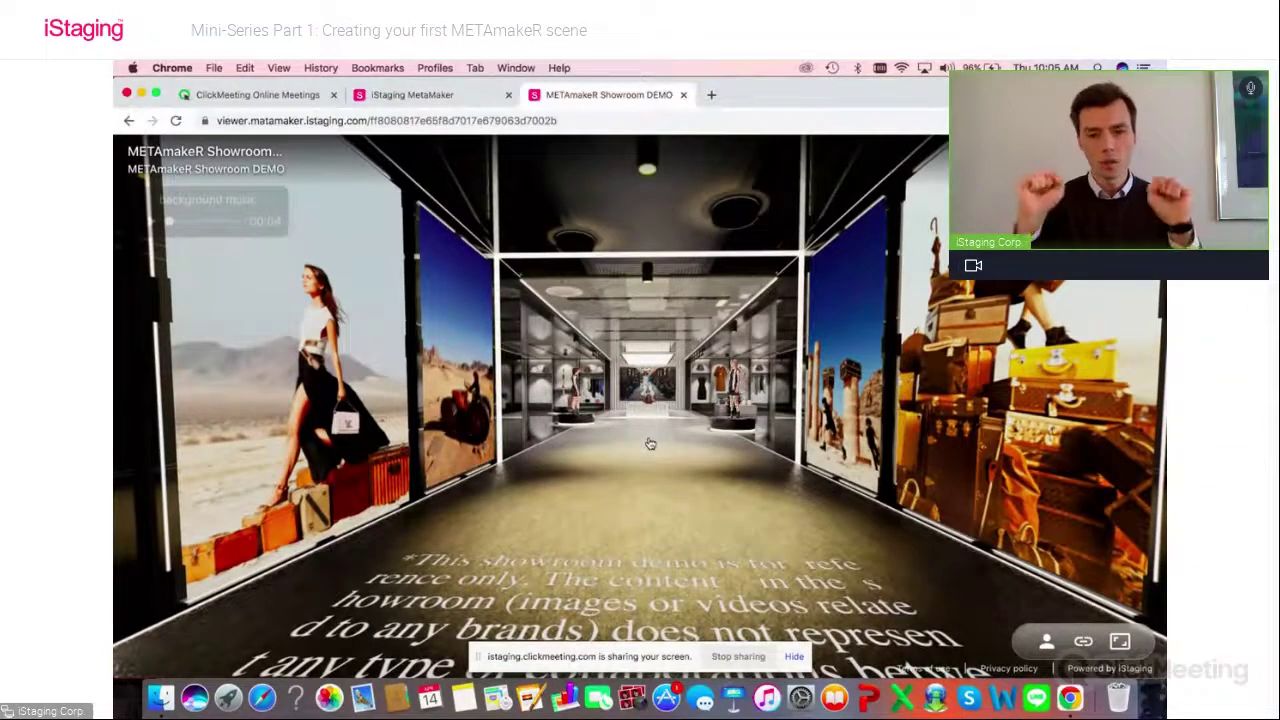
{"action": "scroll", "coordinate": [650, 443], "scroll_direction": "up", "scroll_amount": 2}
{"action": "left_click", "coordinate": [650, 443]}
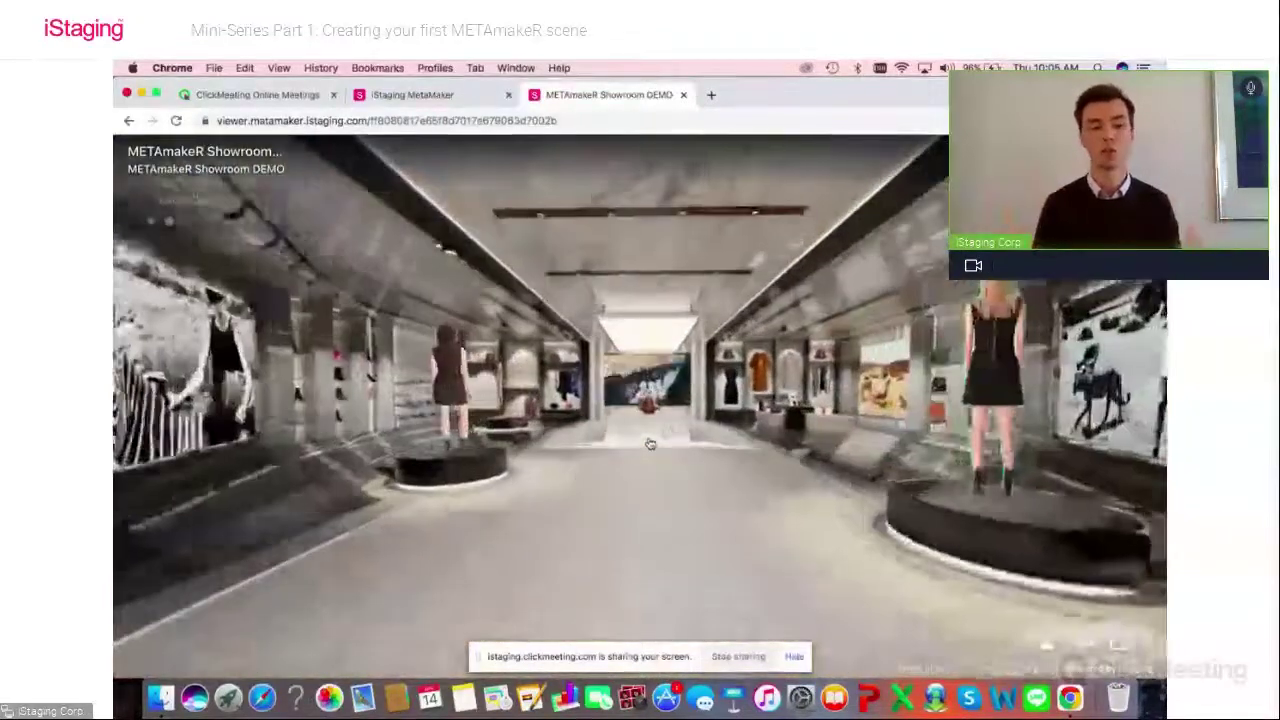
{"action": "left_click", "coordinate": [650, 443]}
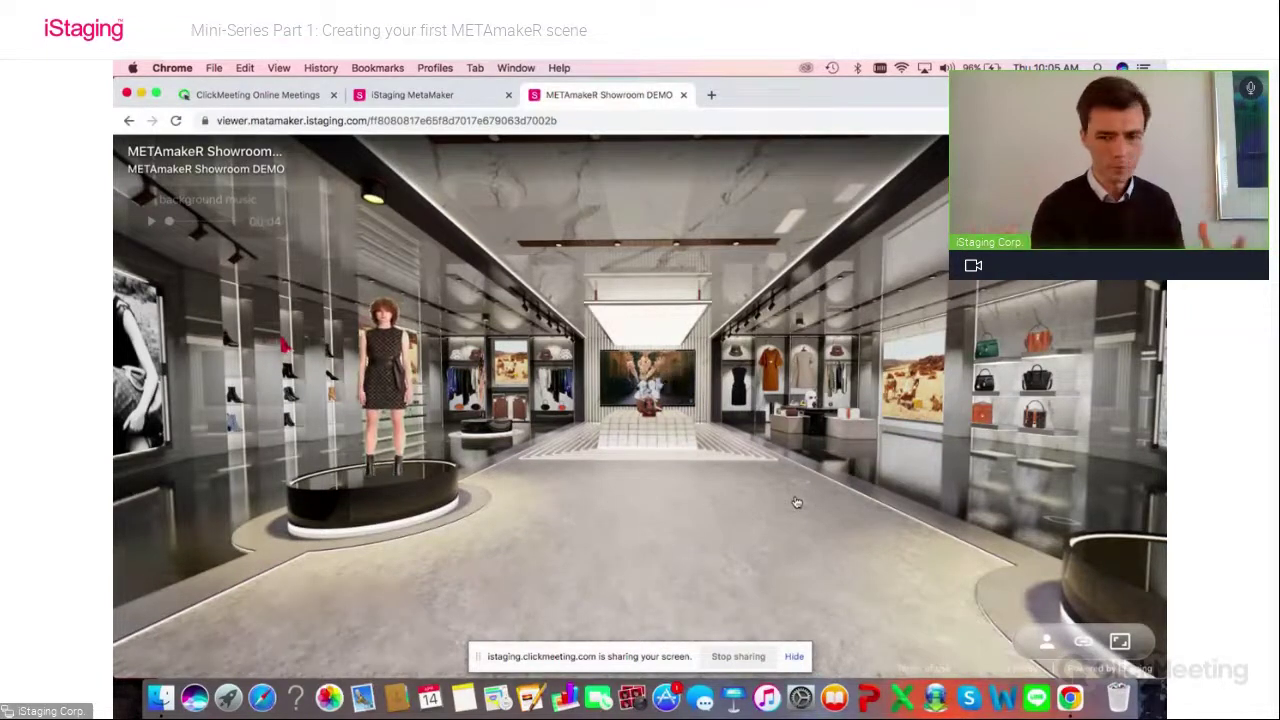
Step: Look around the showroom demo's main hall, viewing the mannequins, wall displays and product shelves on both sides
{"action": "left_click_drag", "start_coordinate": [634, 560], "coordinate": [800, 540]}
{"action": "left_click", "coordinate": [646, 549]}
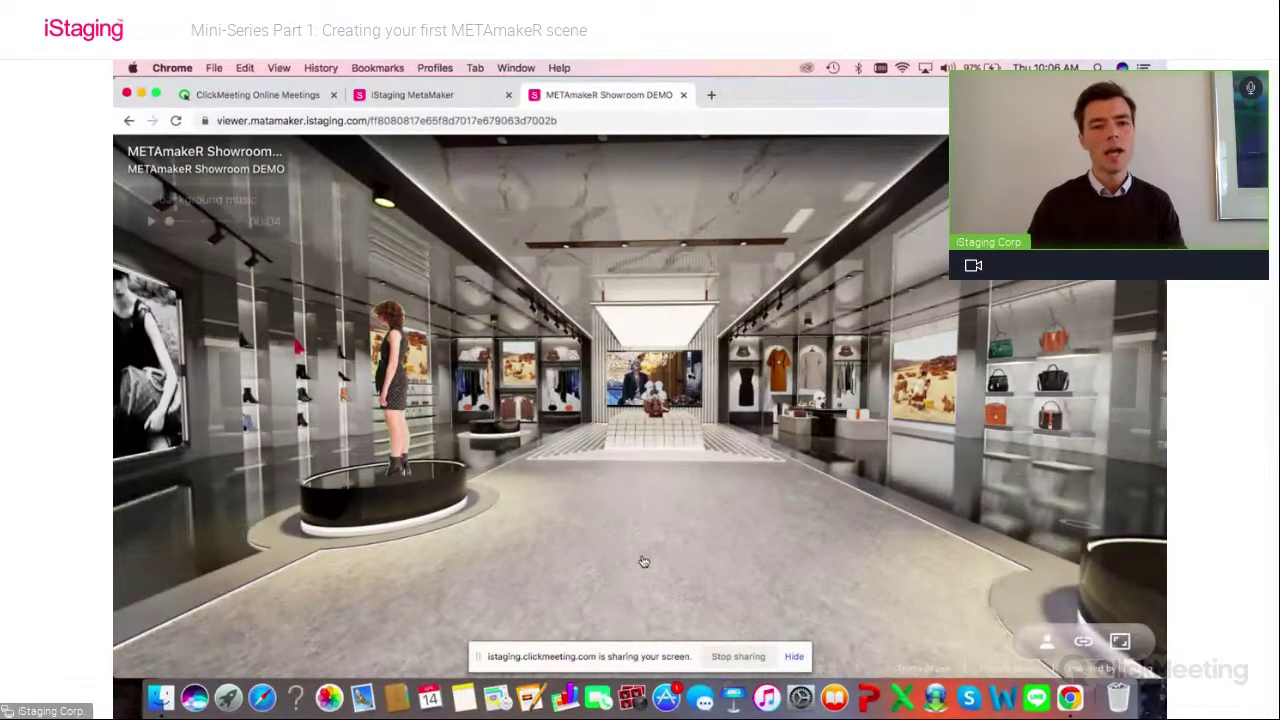
{"action": "left_click", "coordinate": [690, 552]}
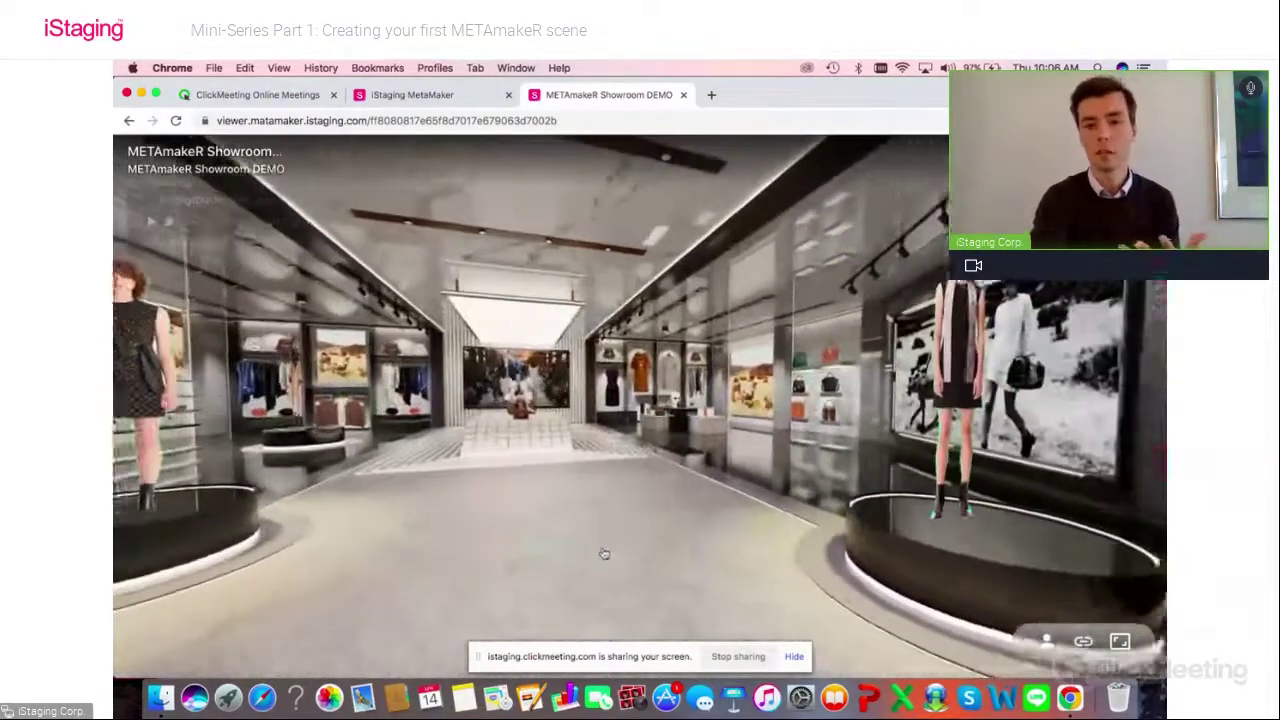
{"action": "left_click", "coordinate": [603, 551]}
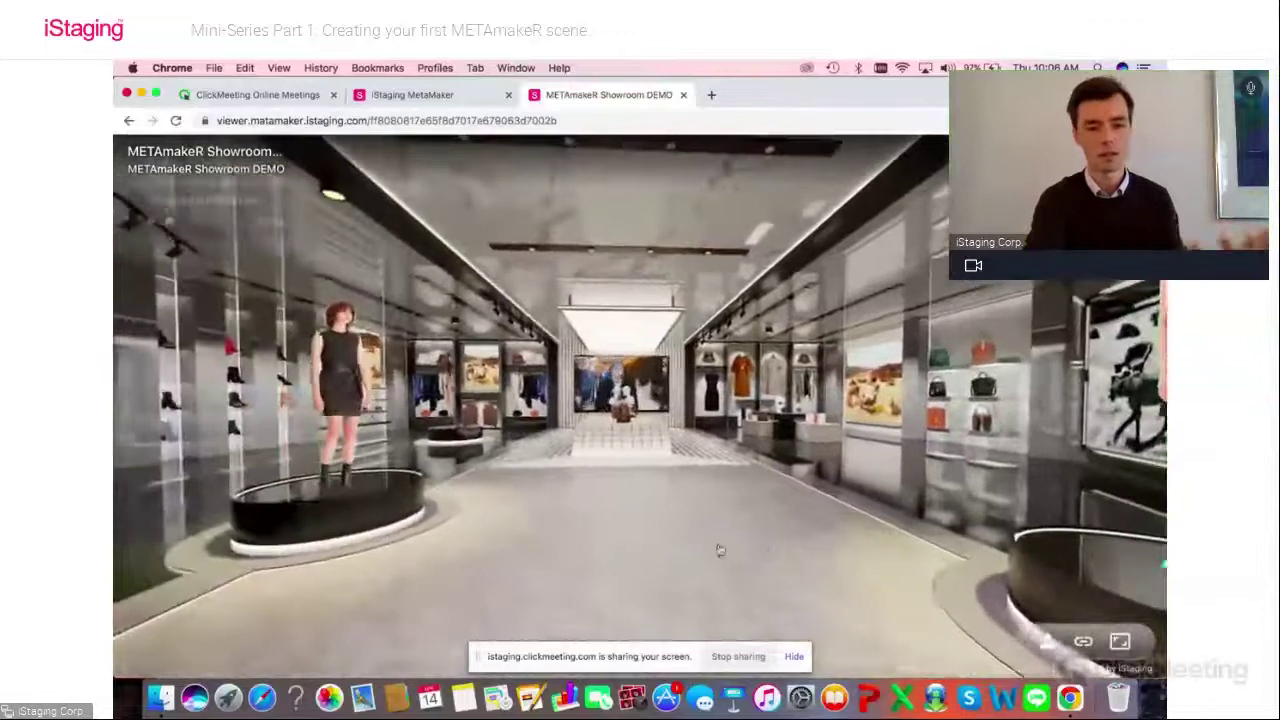
{"action": "left_click", "coordinate": [718, 550]}
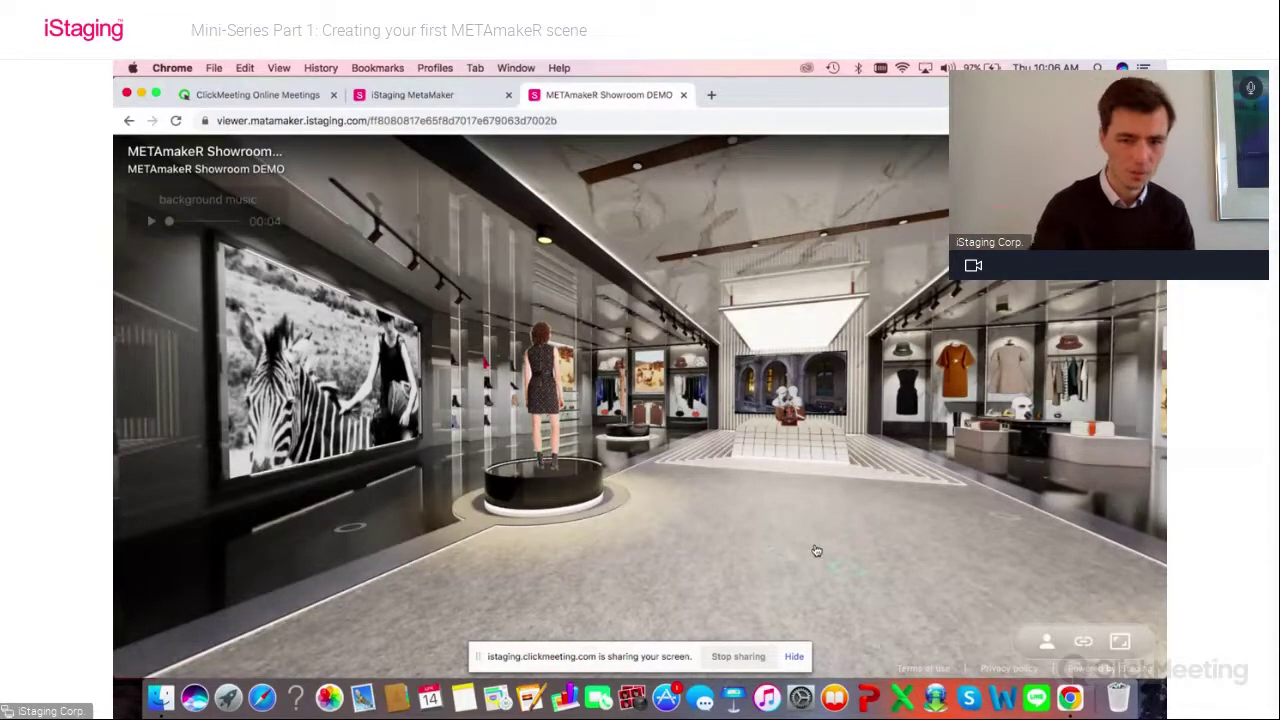
{"action": "left_click_drag", "start_coordinate": [791, 546], "coordinate": [737, 550]}
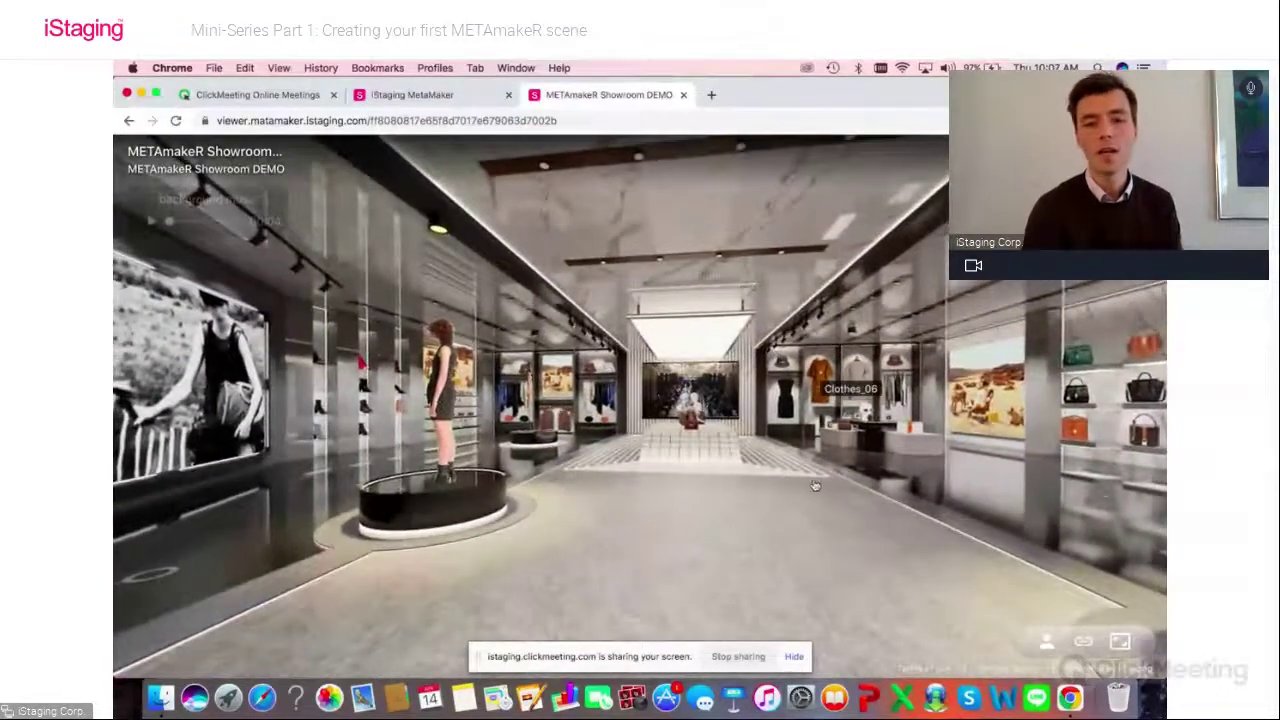
{"action": "left_click", "coordinate": [799, 500]}
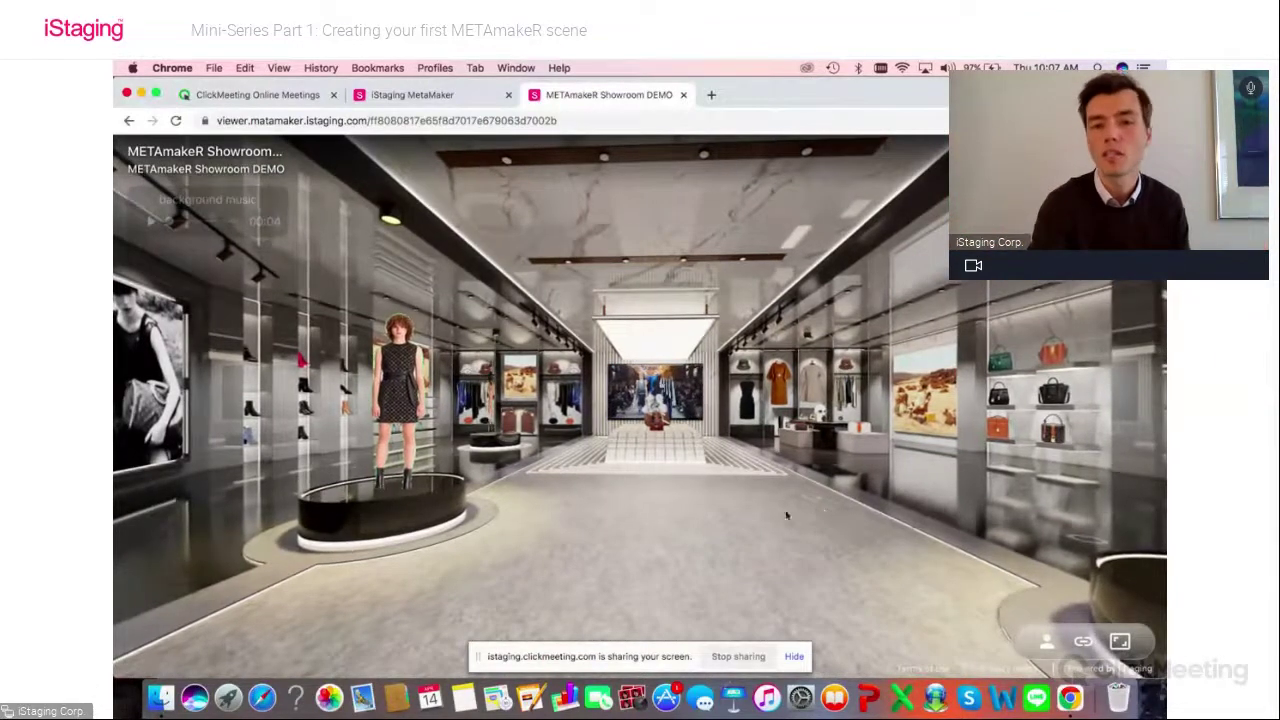
{"action": "left_click", "coordinate": [723, 517]}
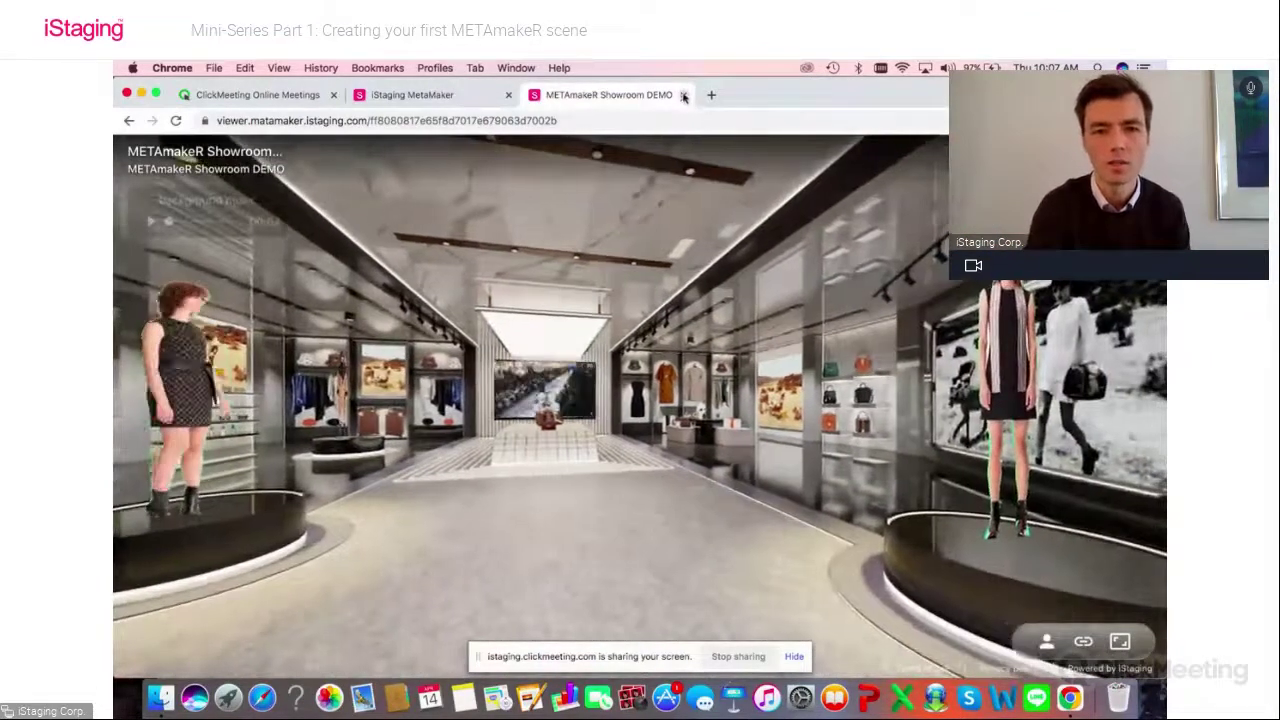
Step: Close the METAmakeR Showroom DEMO and return to the My Scene overview
{"action": "left_click", "coordinate": [684, 96]}
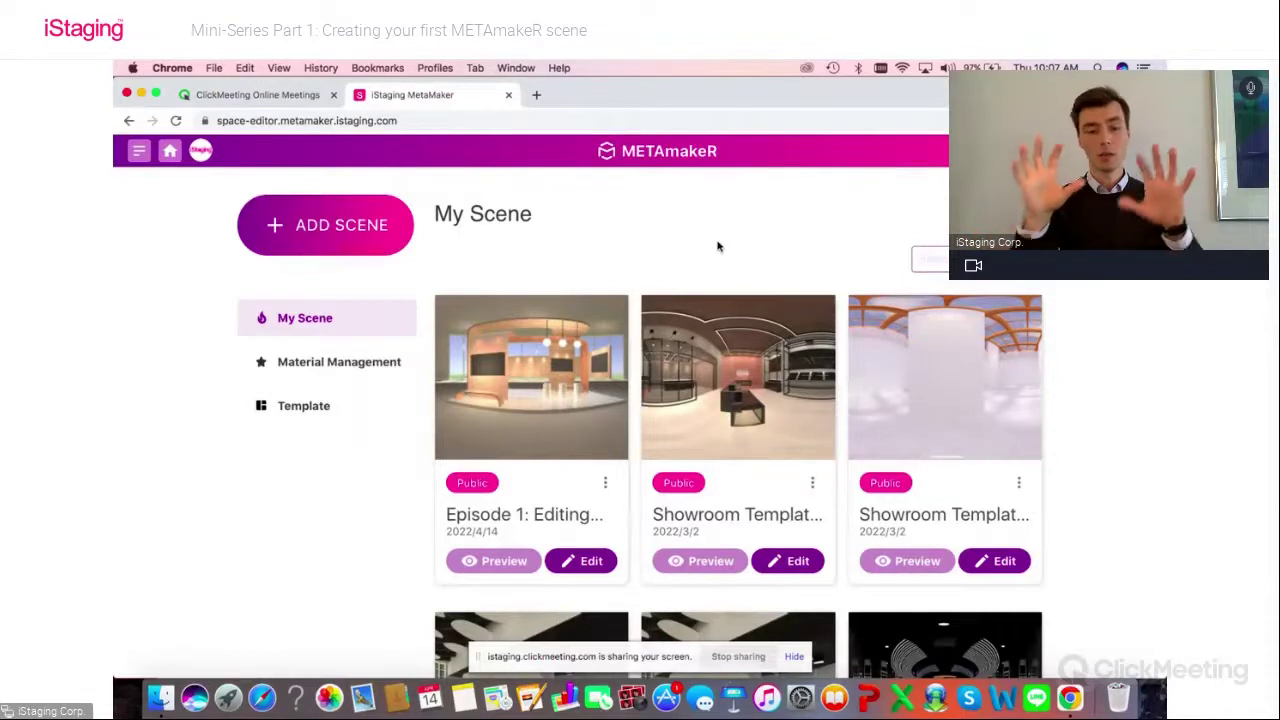
{"action": "scroll", "coordinate": [716, 259], "scroll_direction": "down", "scroll_amount": 1}
{"action": "scroll", "coordinate": [716, 259], "scroll_direction": "up", "scroll_amount": 1}
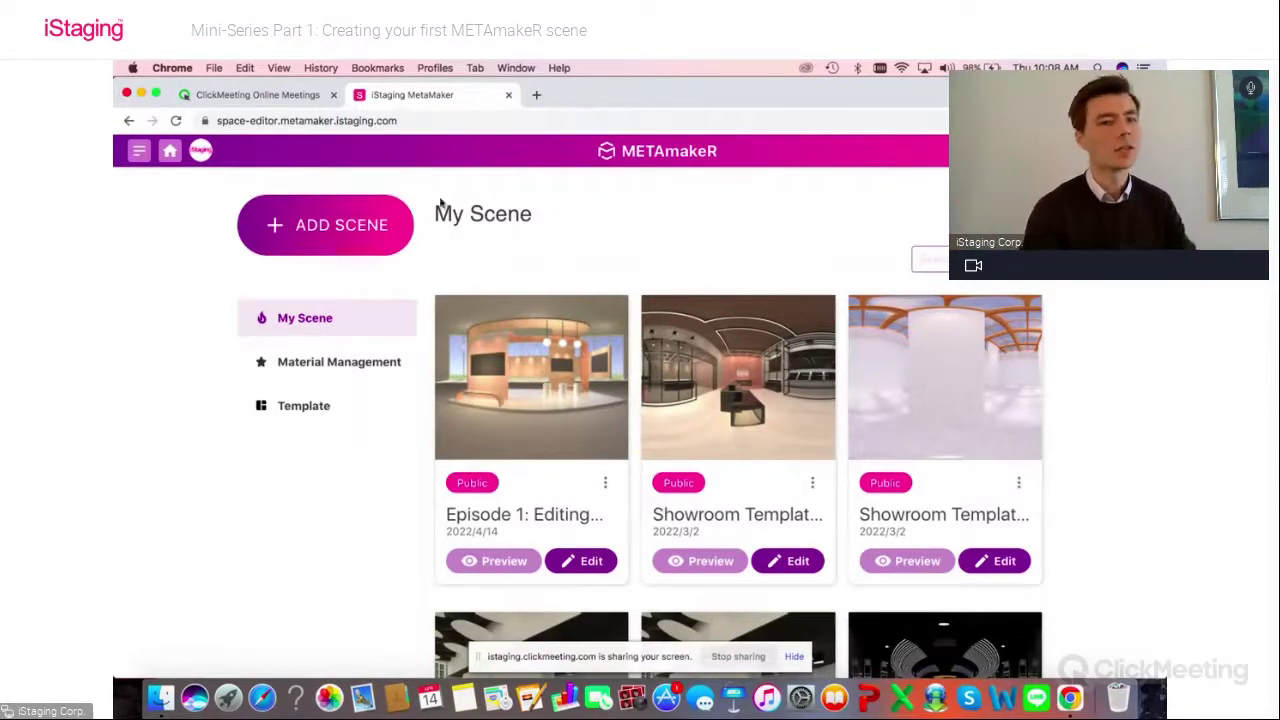
Step: Start adding a scene, review the purchased, uploaded and public templates, and return to the scene list
{"action": "left_click", "coordinate": [326, 225]}
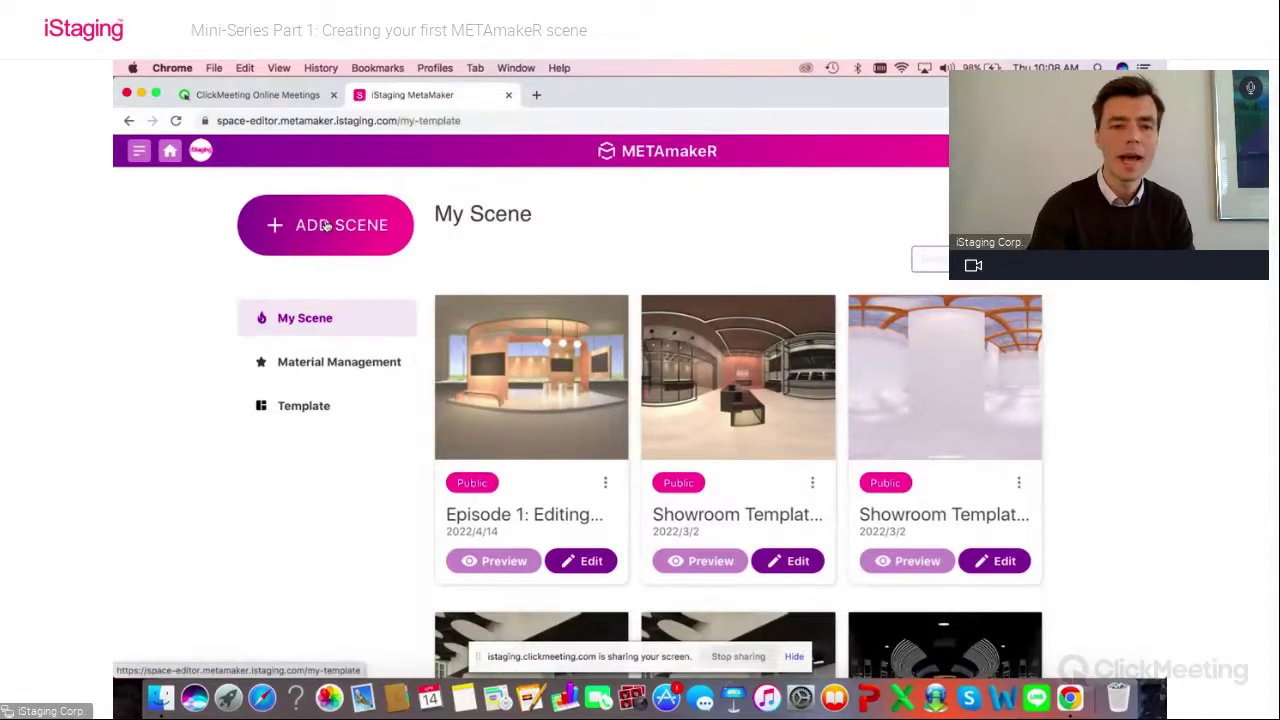
{"action": "scroll", "coordinate": [491, 408], "scroll_direction": "down", "scroll_amount": 3}
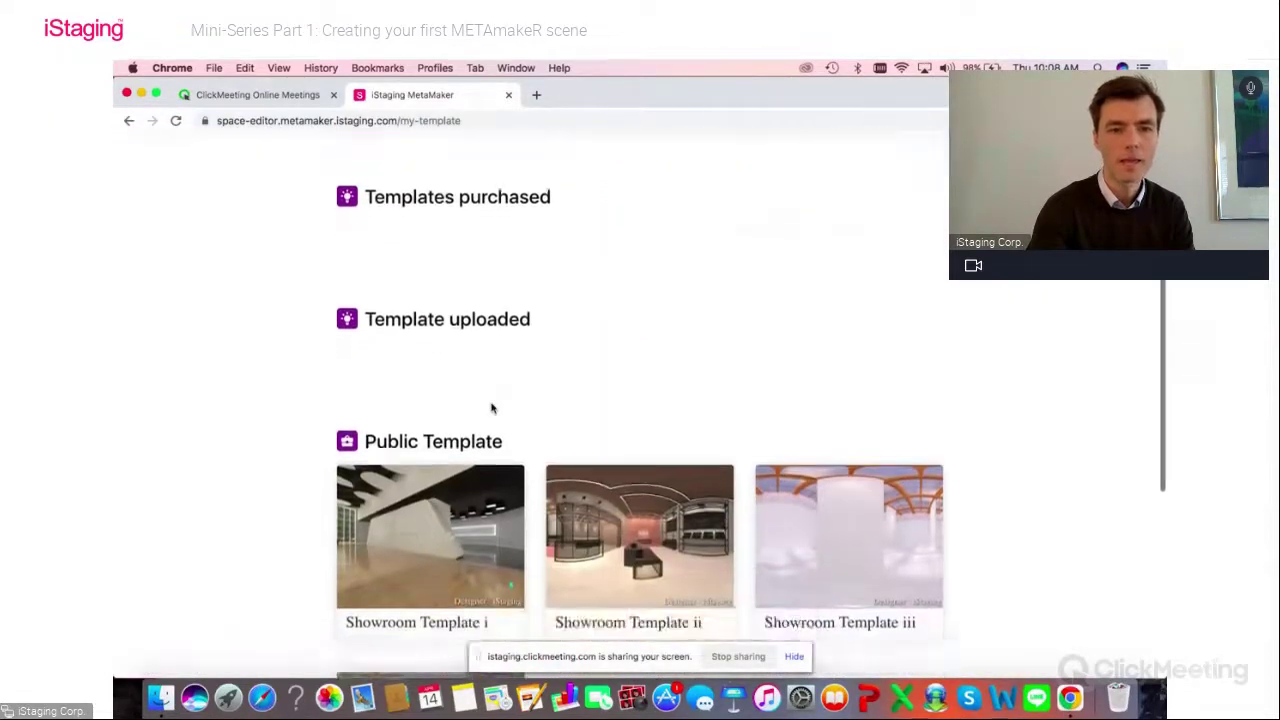
{"action": "scroll", "coordinate": [491, 408], "scroll_direction": "down", "scroll_amount": 3}
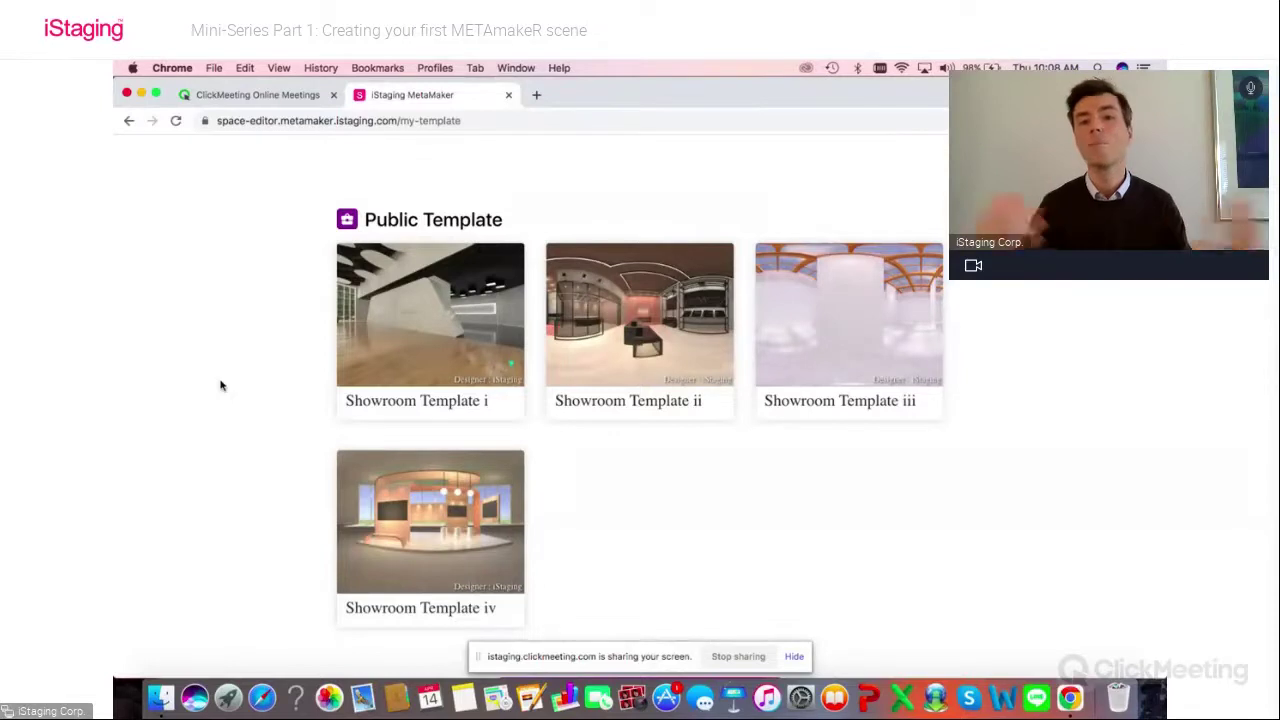
{"action": "scroll", "coordinate": [221, 385], "scroll_direction": "up", "scroll_amount": 3}
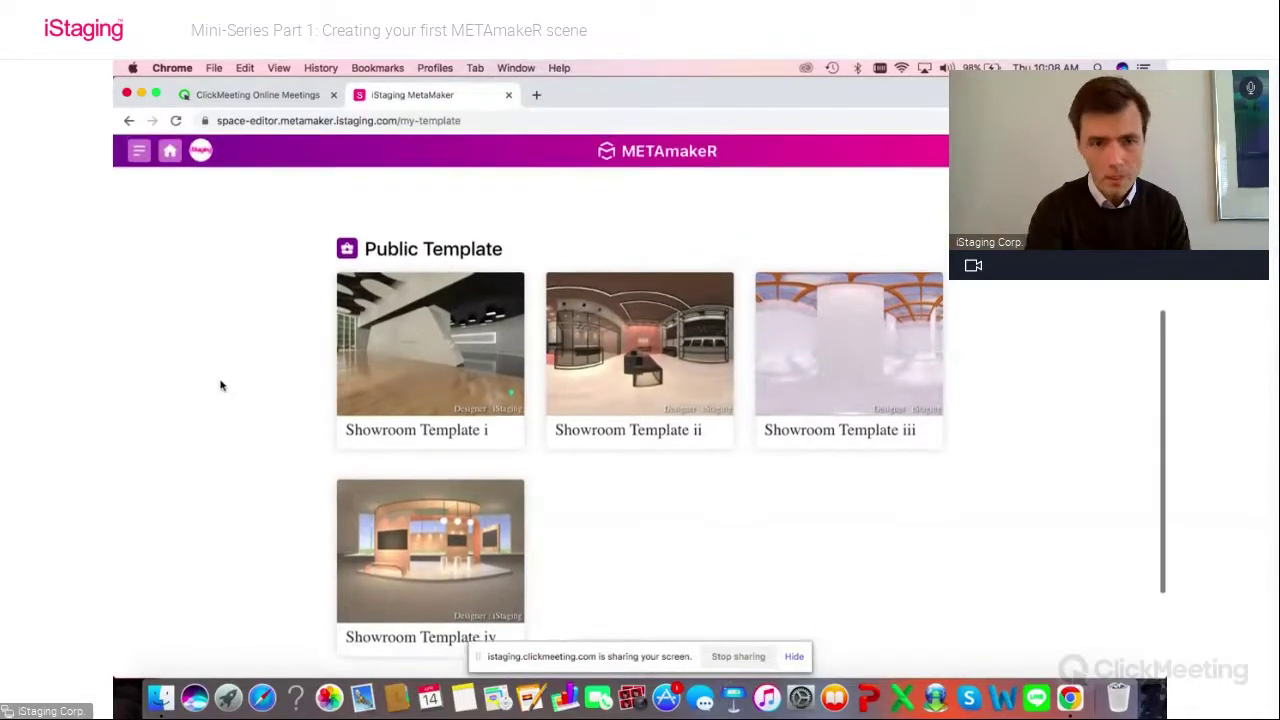
{"action": "scroll", "coordinate": [221, 385], "scroll_direction": "up", "scroll_amount": 5}
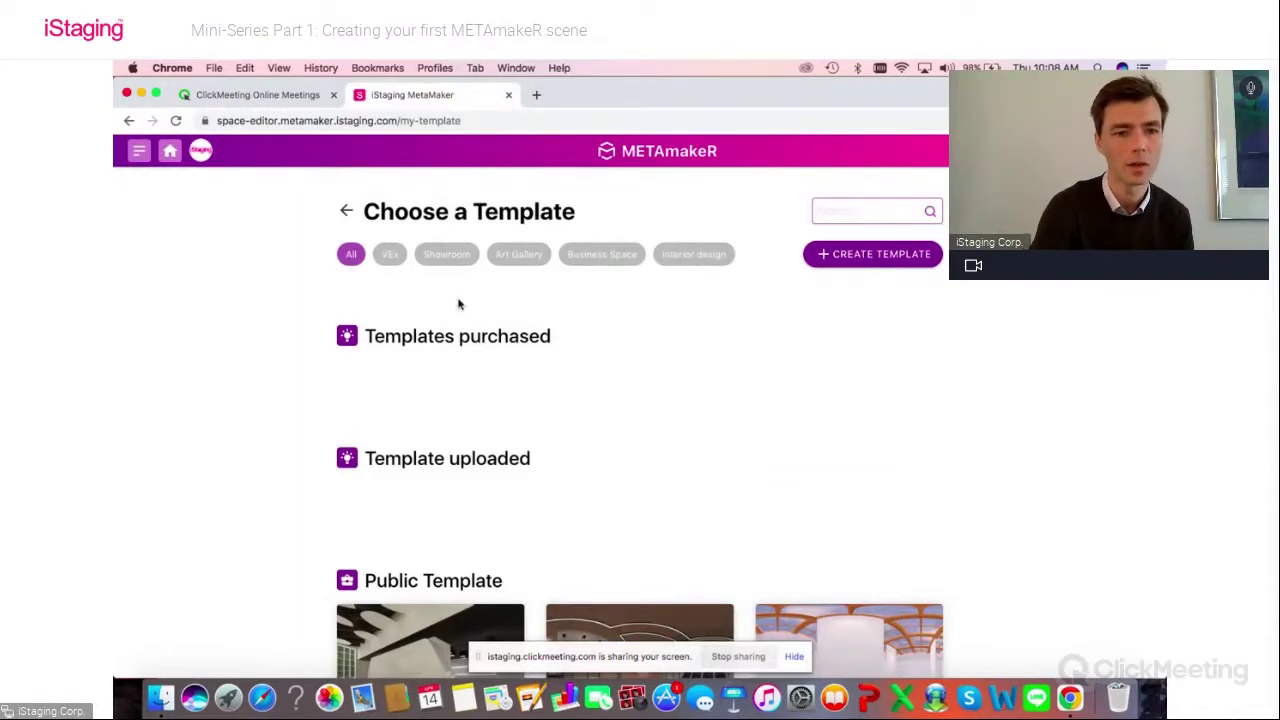
{"action": "left_click", "coordinate": [346, 210]}
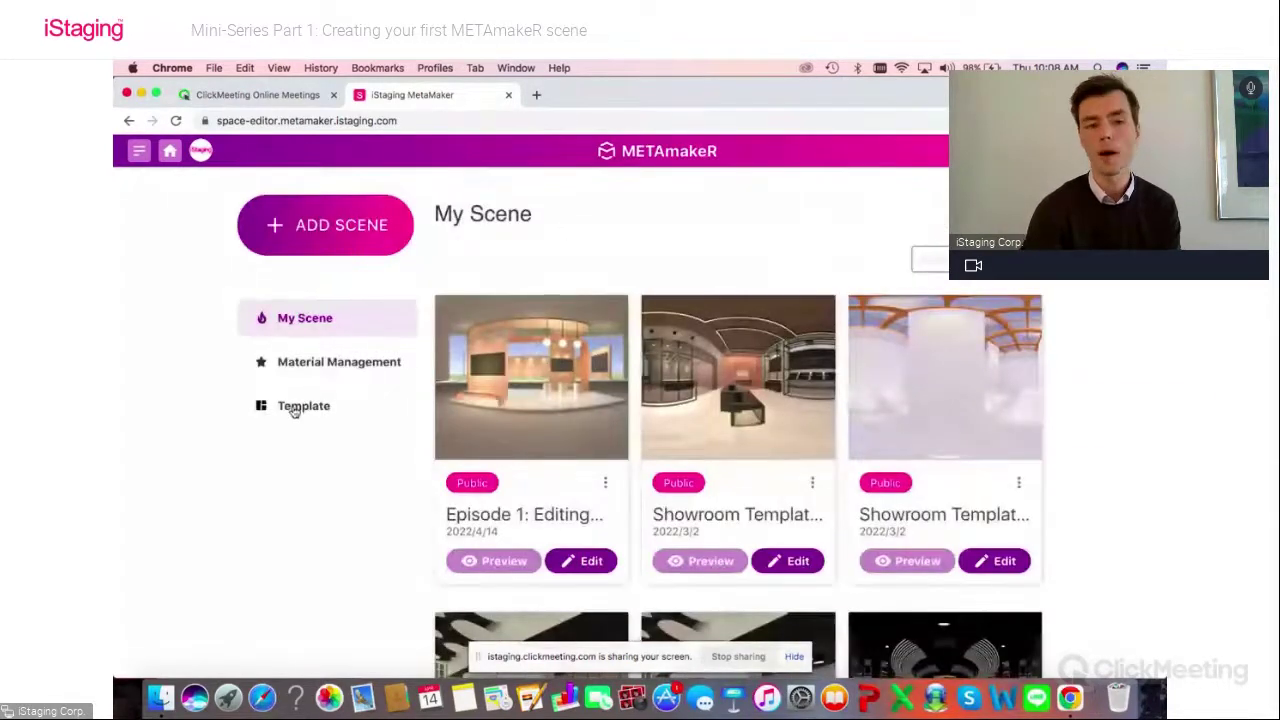
Step: Open the Template section and examine the new and popular templates on offer
{"action": "left_click", "coordinate": [294, 408]}
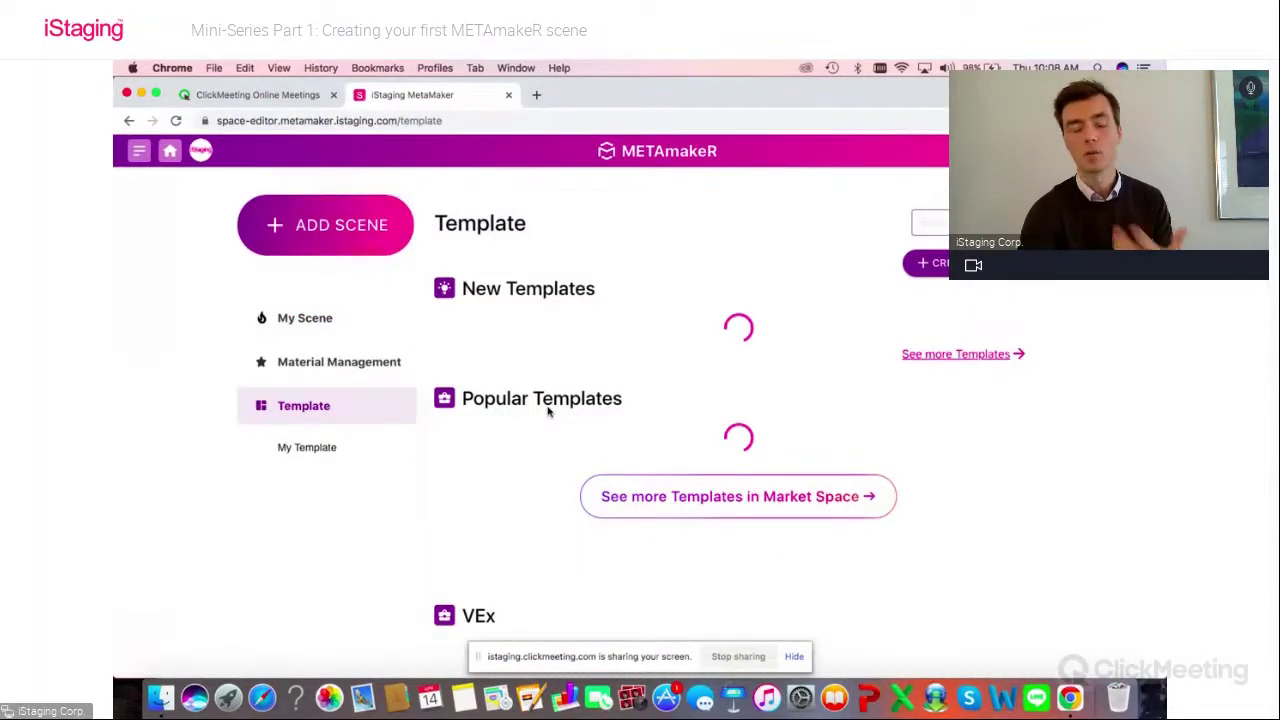
{"action": "scroll", "coordinate": [1082, 384], "scroll_direction": "down", "scroll_amount": 5}
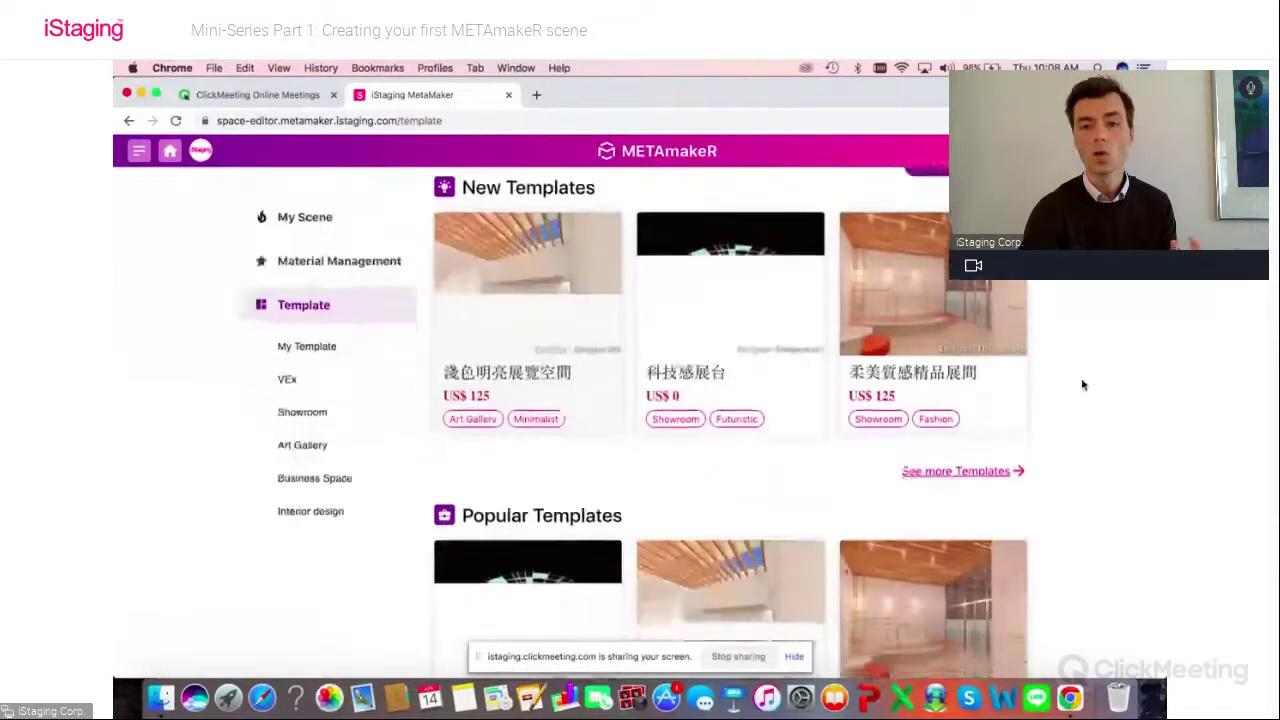
{"action": "scroll", "coordinate": [1082, 384], "scroll_direction": "up", "scroll_amount": 5}
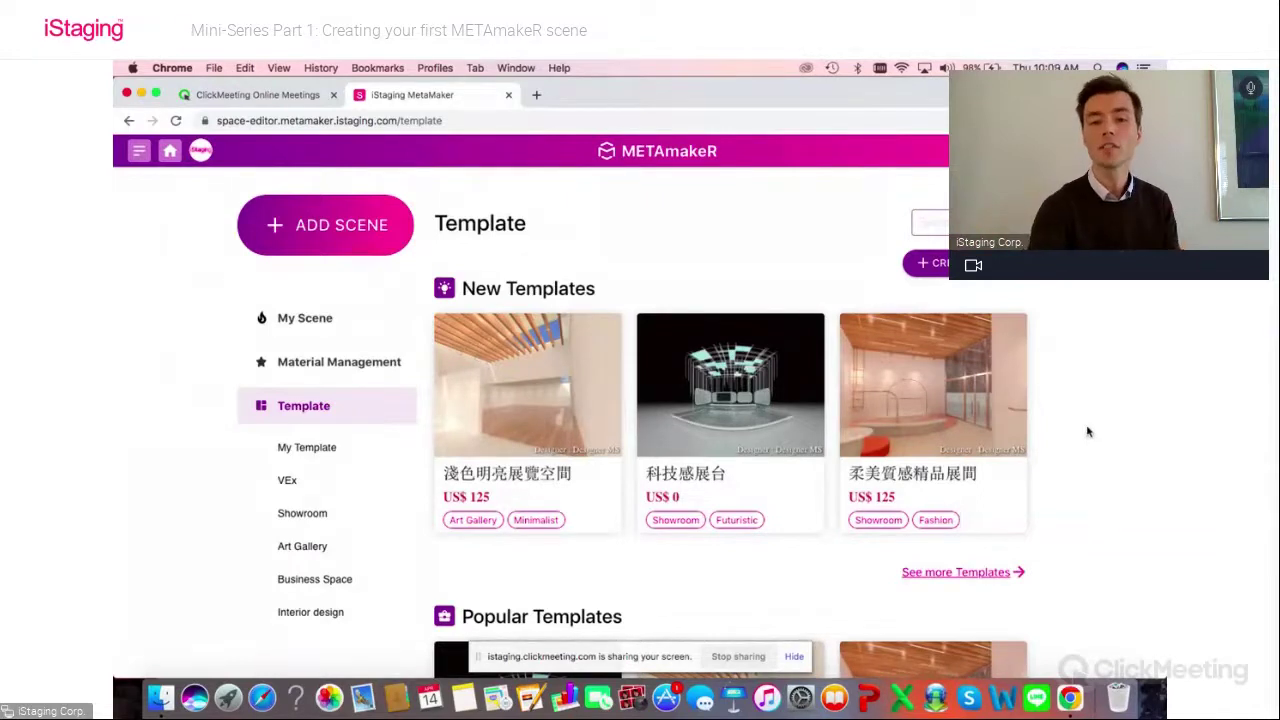
{"action": "scroll", "coordinate": [1089, 432], "scroll_direction": "down", "scroll_amount": 2}
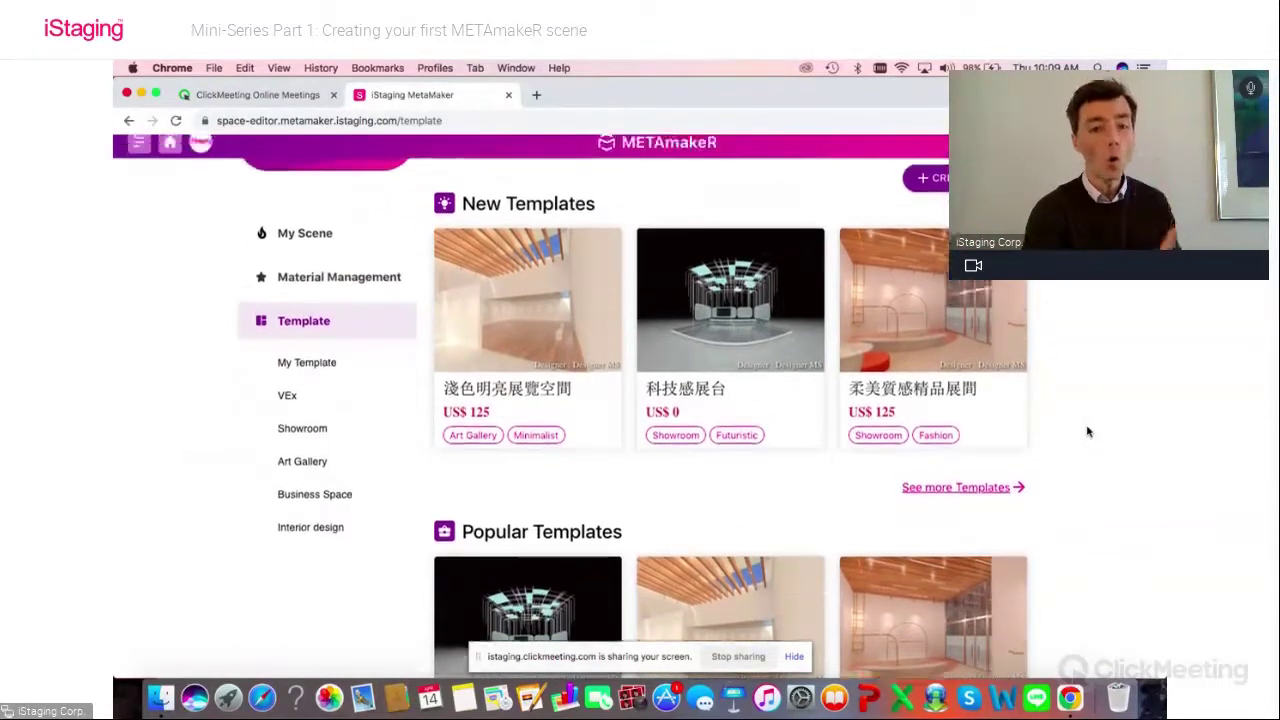
{"action": "scroll", "coordinate": [1089, 432], "scroll_direction": "up", "scroll_amount": 2}
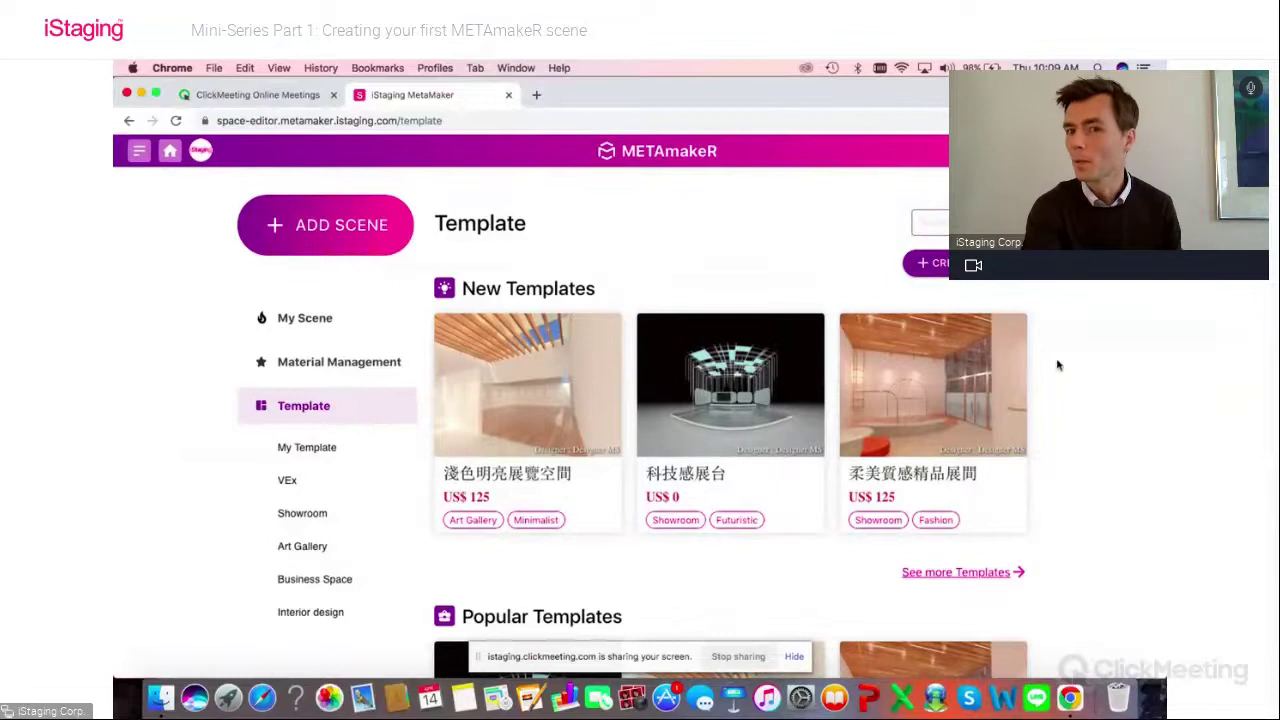
Step: View the model file upload requirements for creating a template, and return to My Scene
{"action": "left_click", "coordinate": [990, 264]}
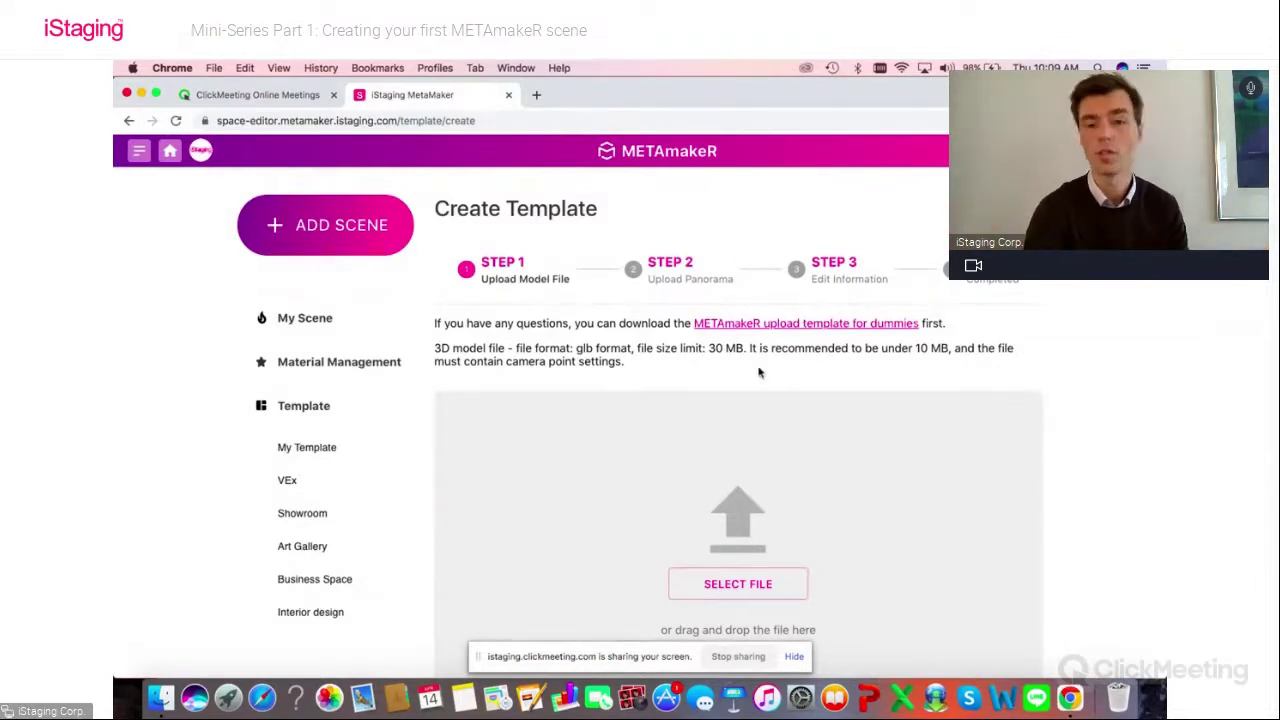
{"action": "left_click", "coordinate": [317, 324]}
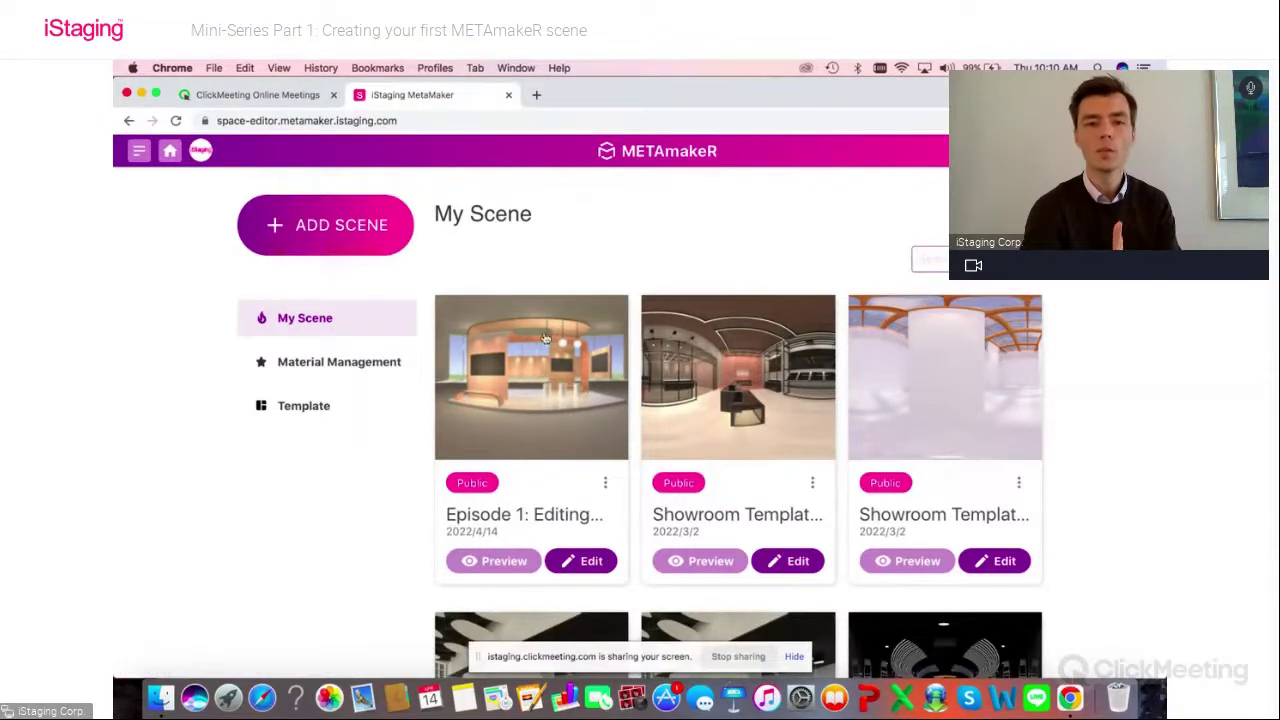
Step: Open Material Management and look through the stored image materials
{"action": "left_click", "coordinate": [356, 363]}
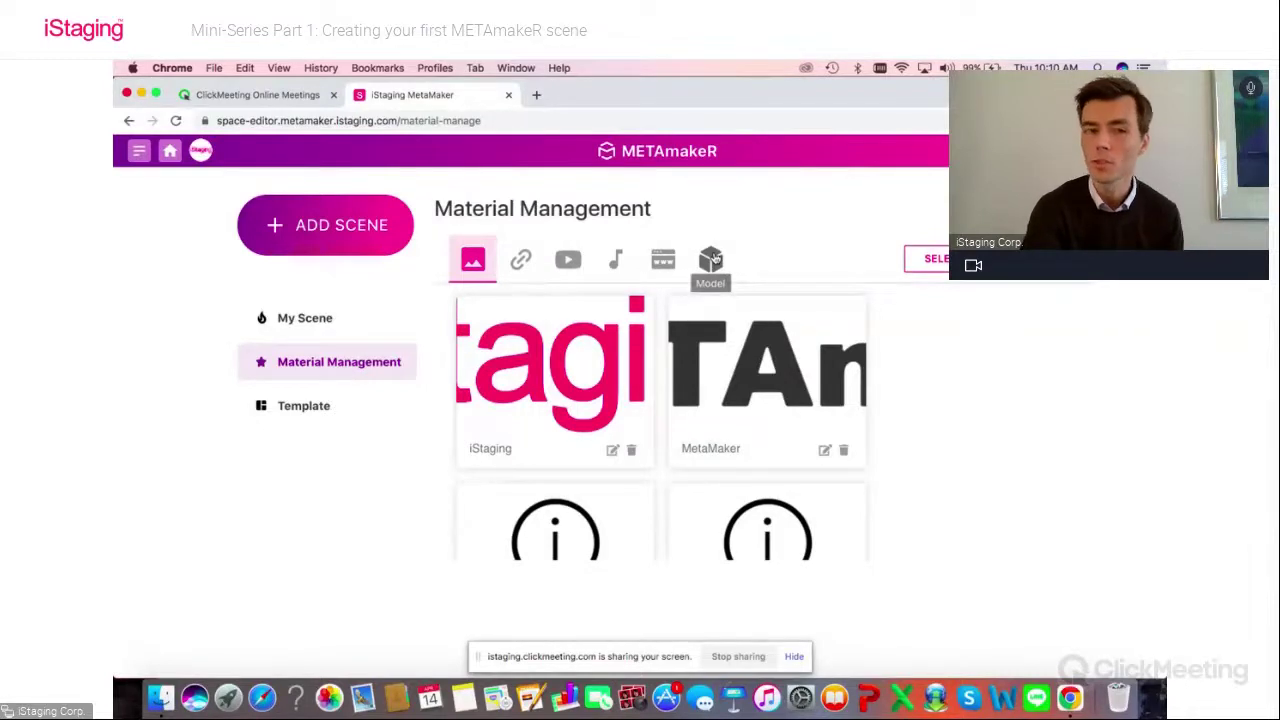
{"action": "scroll", "coordinate": [786, 420], "scroll_direction": "down", "scroll_amount": 2}
{"action": "scroll", "coordinate": [786, 420], "scroll_direction": "up", "scroll_amount": 2}
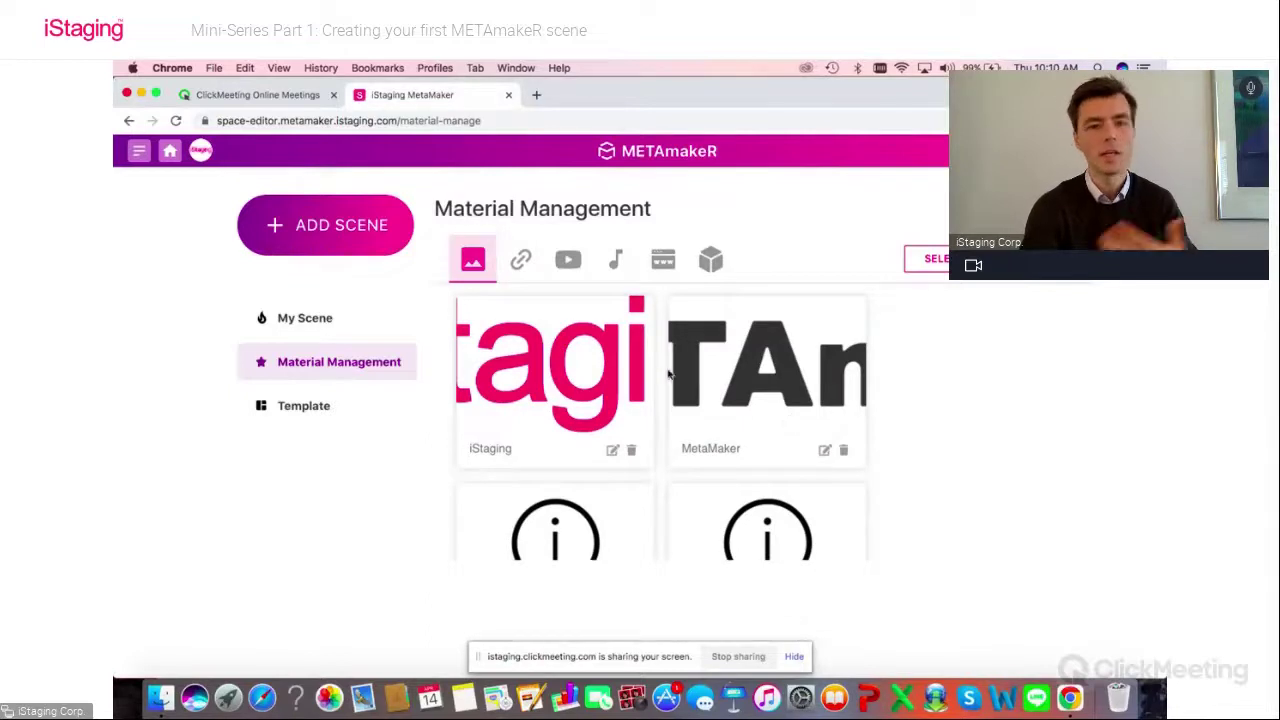
Step: Show the video materials, inspect the name and link fields of the Upload Video form, and close it without uploading
{"action": "left_click", "coordinate": [568, 261]}
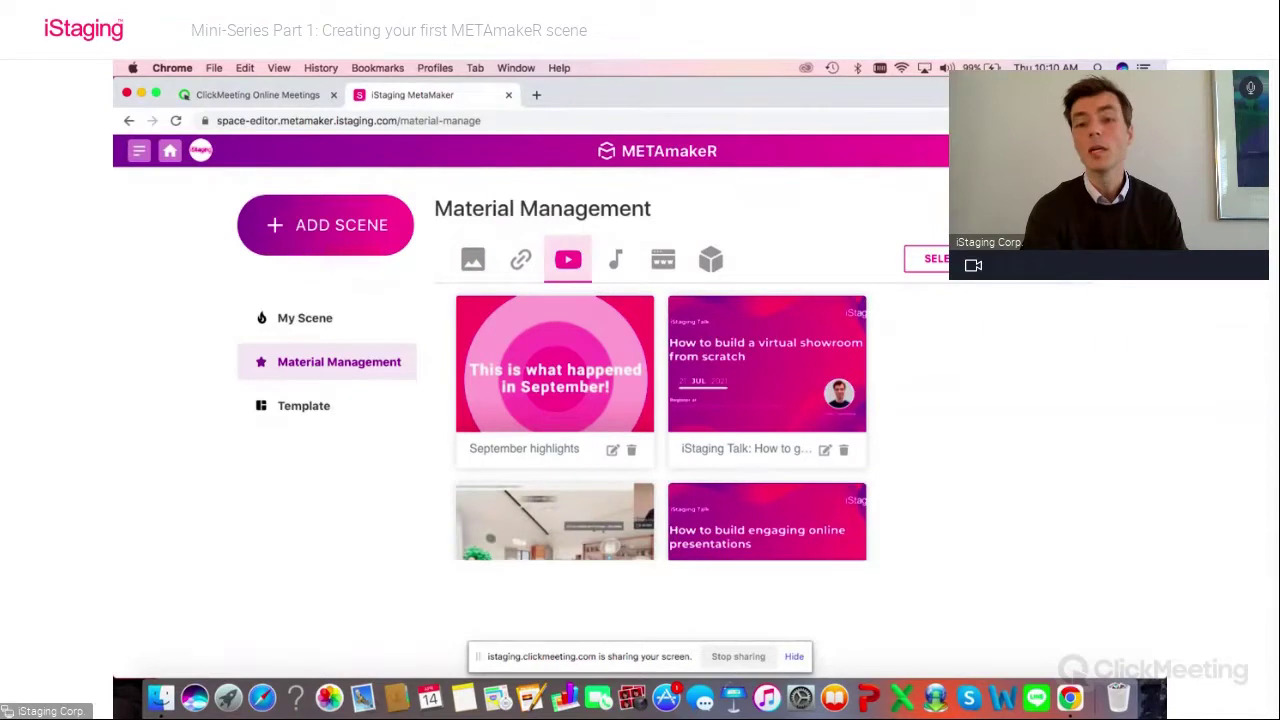
{"action": "left_click", "coordinate": [1010, 258]}
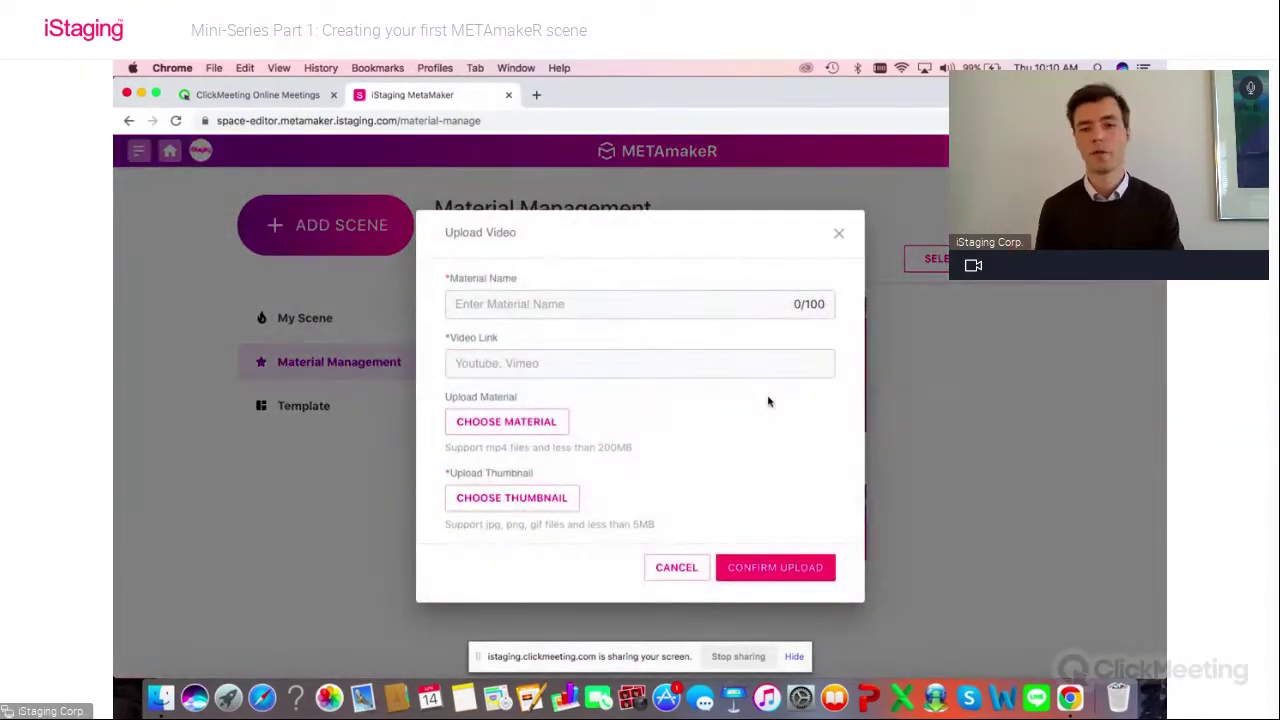
{"action": "left_click", "coordinate": [608, 298]}
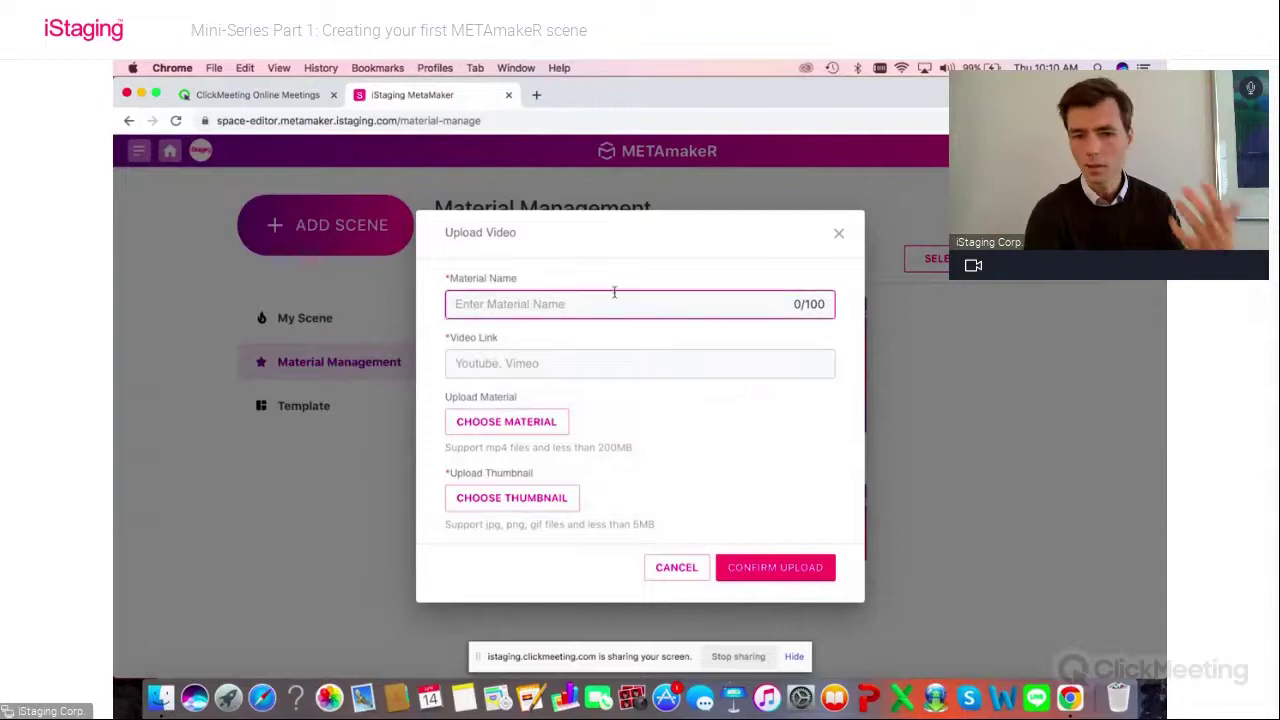
{"action": "left_click", "coordinate": [590, 351]}
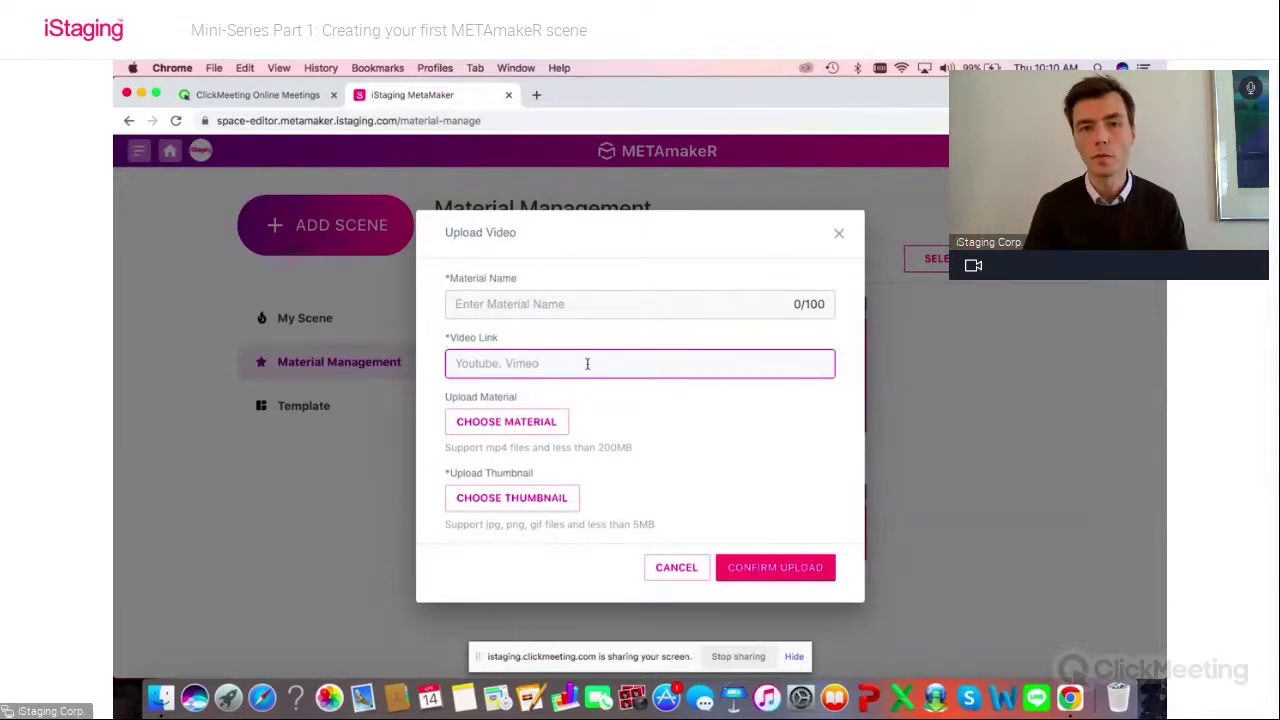
{"action": "left_click", "coordinate": [608, 420]}
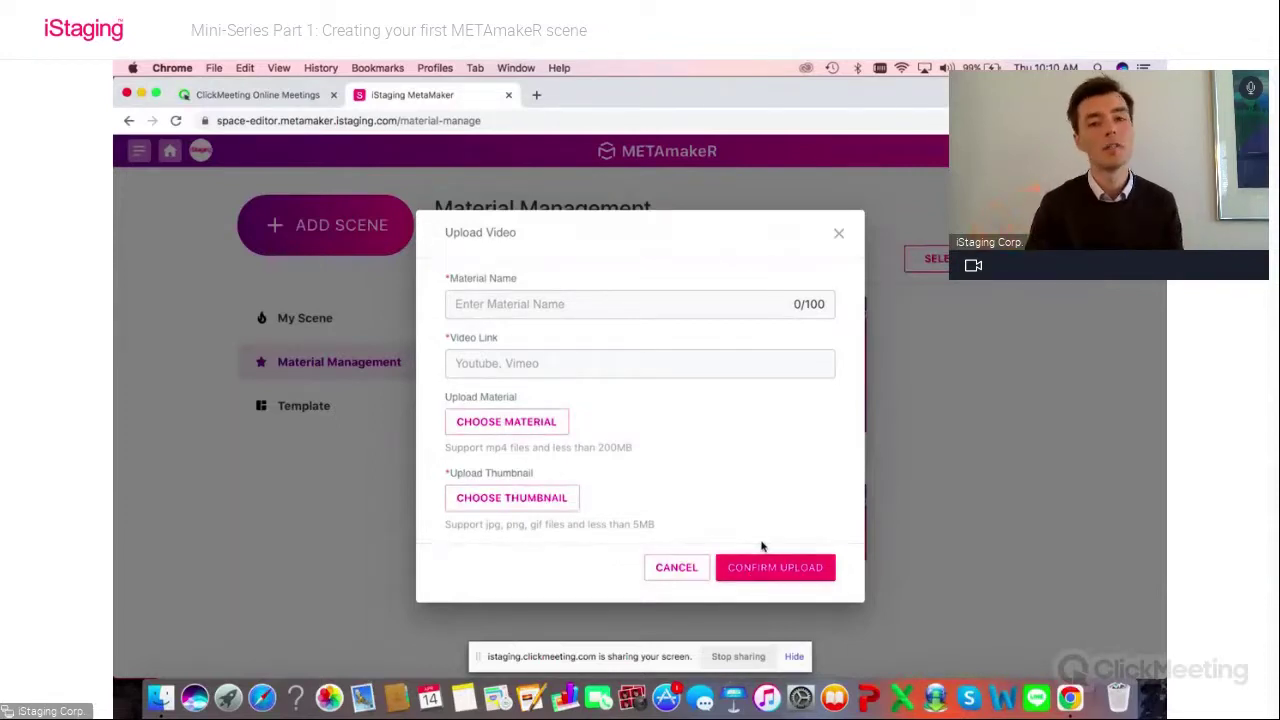
{"action": "left_click", "coordinate": [840, 238]}
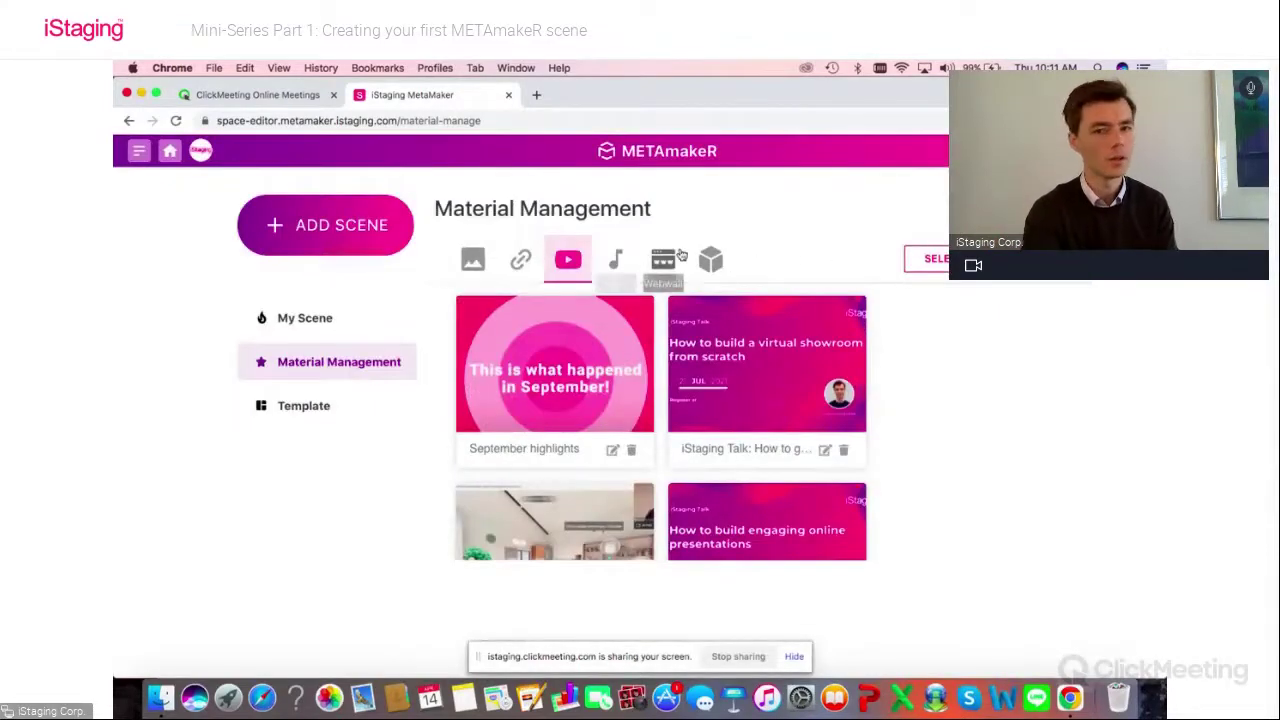
Step: Show the stored 3D model materials, examine the Upload Model form's fields and file limits, and close it without uploading
{"action": "left_click", "coordinate": [710, 259]}
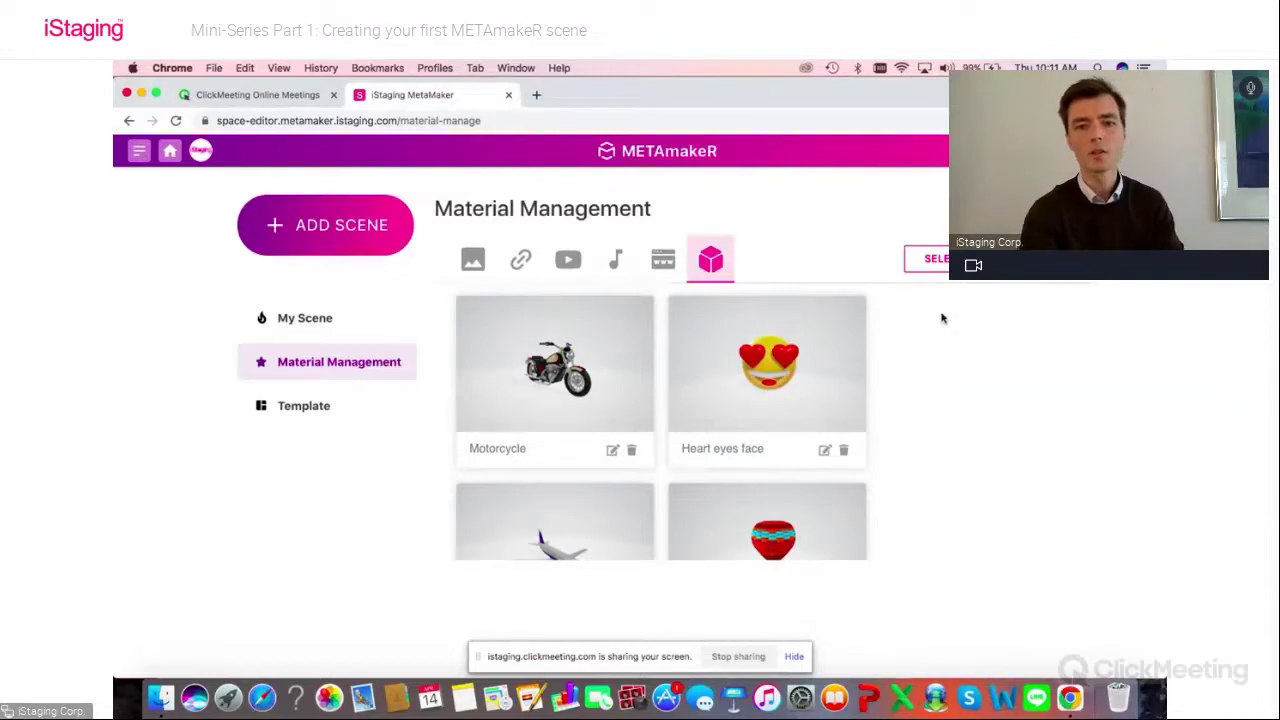
{"action": "left_click", "coordinate": [928, 258]}
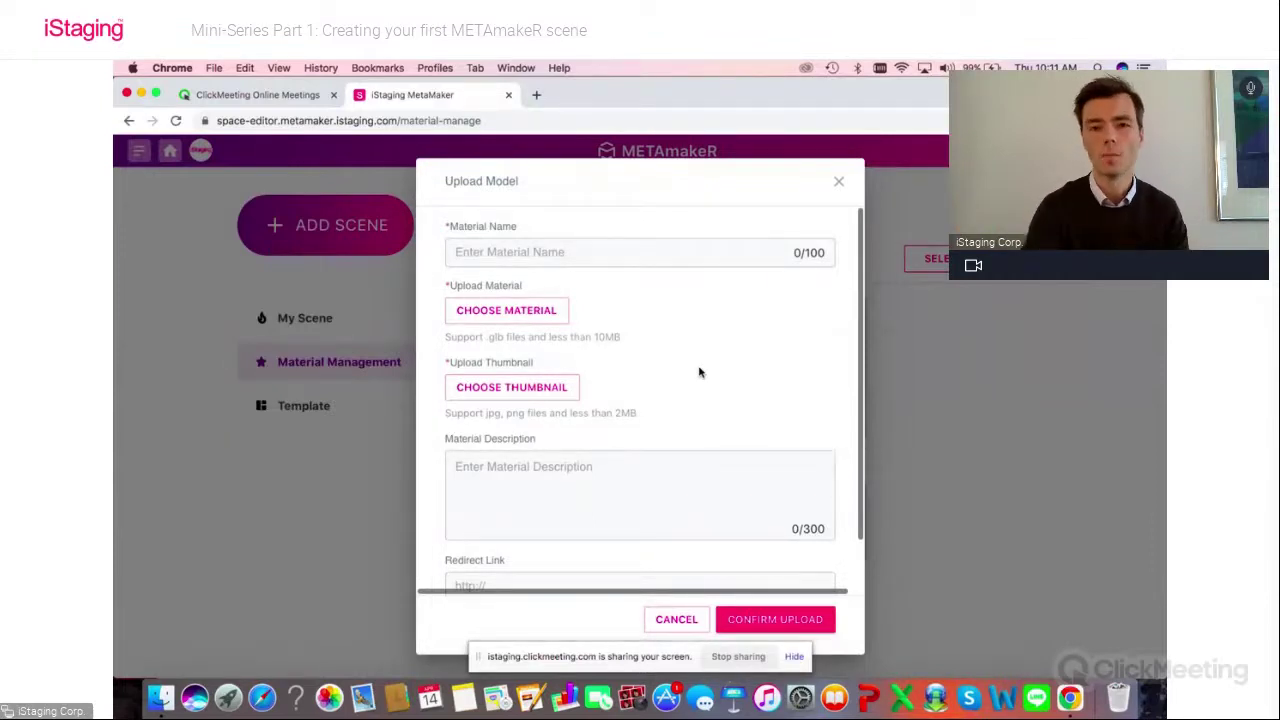
{"action": "left_click", "coordinate": [839, 182]}
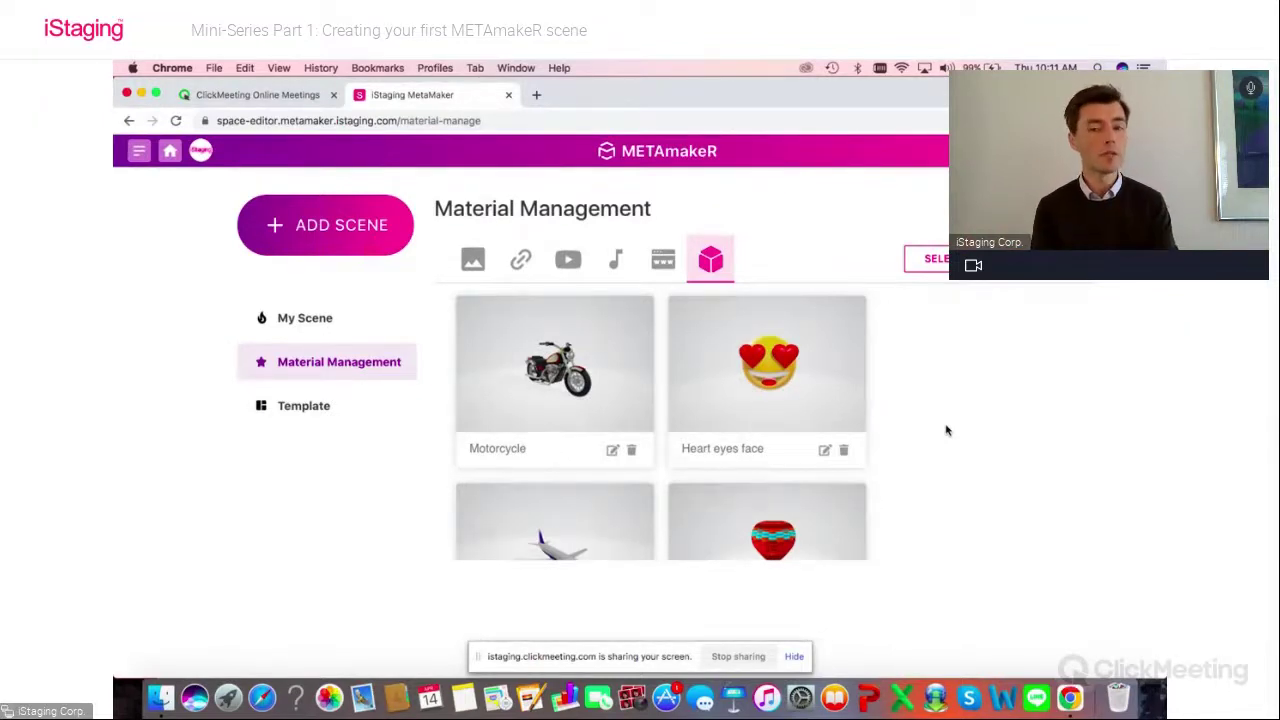
Step: Return to My Scene, open the "Episode 1: Editing" scene for editing, and back away until the whole booth is in view
{"action": "left_click", "coordinate": [334, 318]}
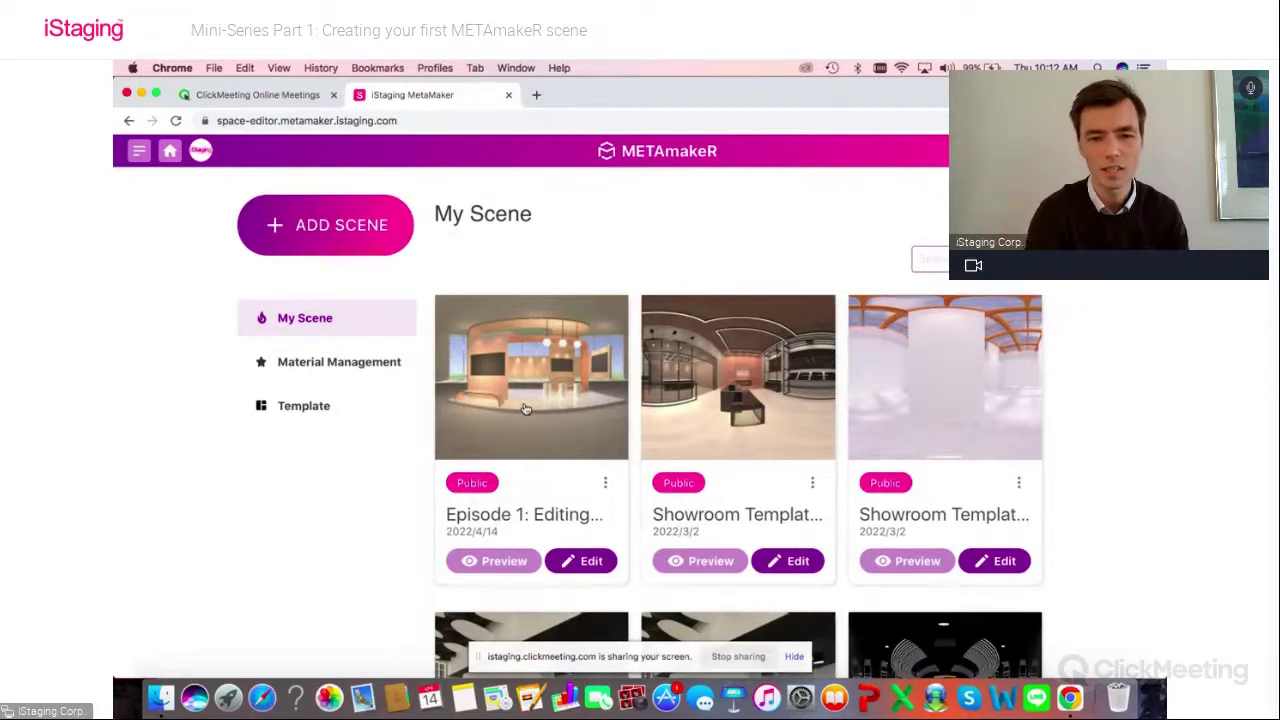
{"action": "left_click", "coordinate": [588, 562]}
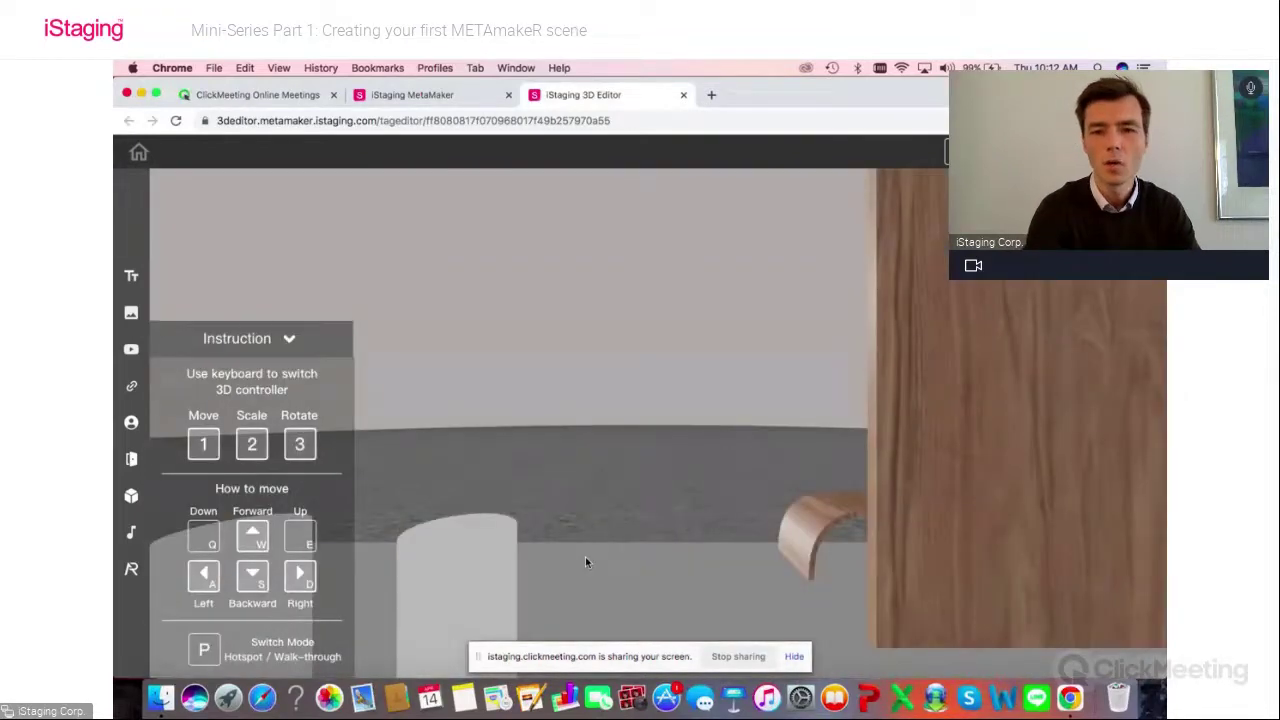
{"action": "left_click_drag", "start_coordinate": [551, 514], "coordinate": [935, 427]}
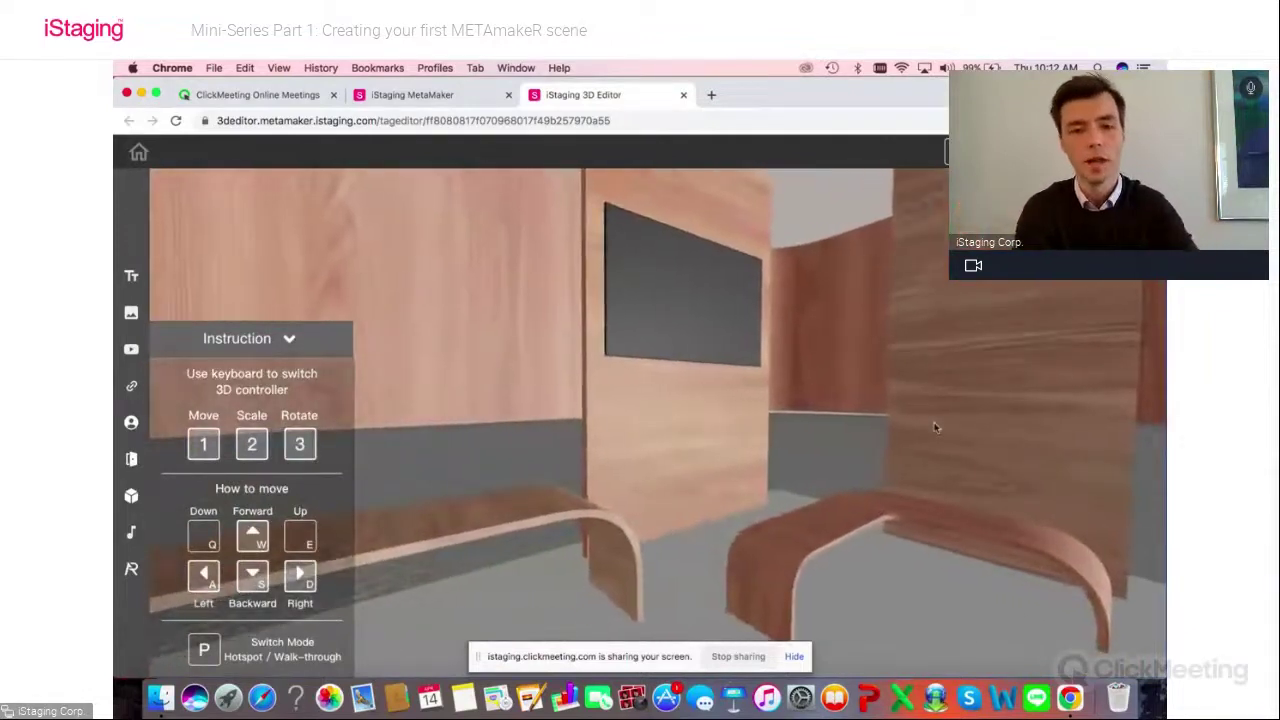
{"action": "key", "text": "s"}
{"action": "key", "text": "s"}
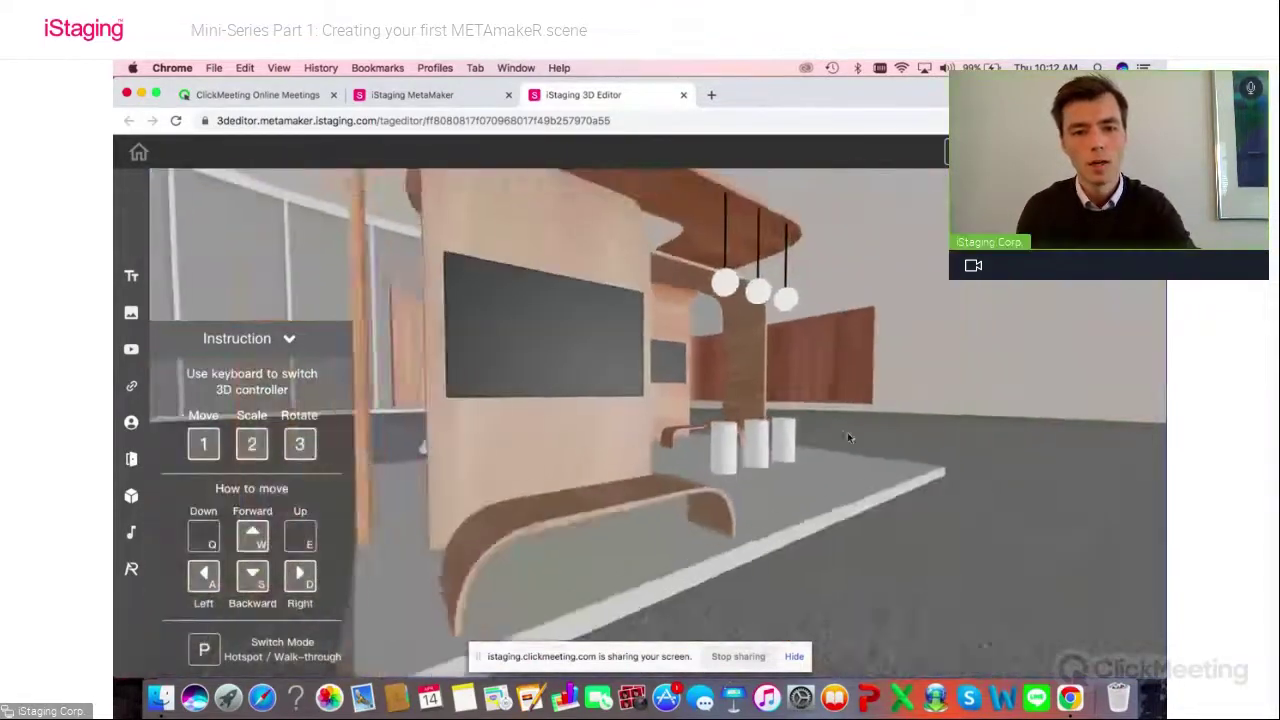
{"action": "left_click_drag", "start_coordinate": [847, 432], "coordinate": [815, 457]}
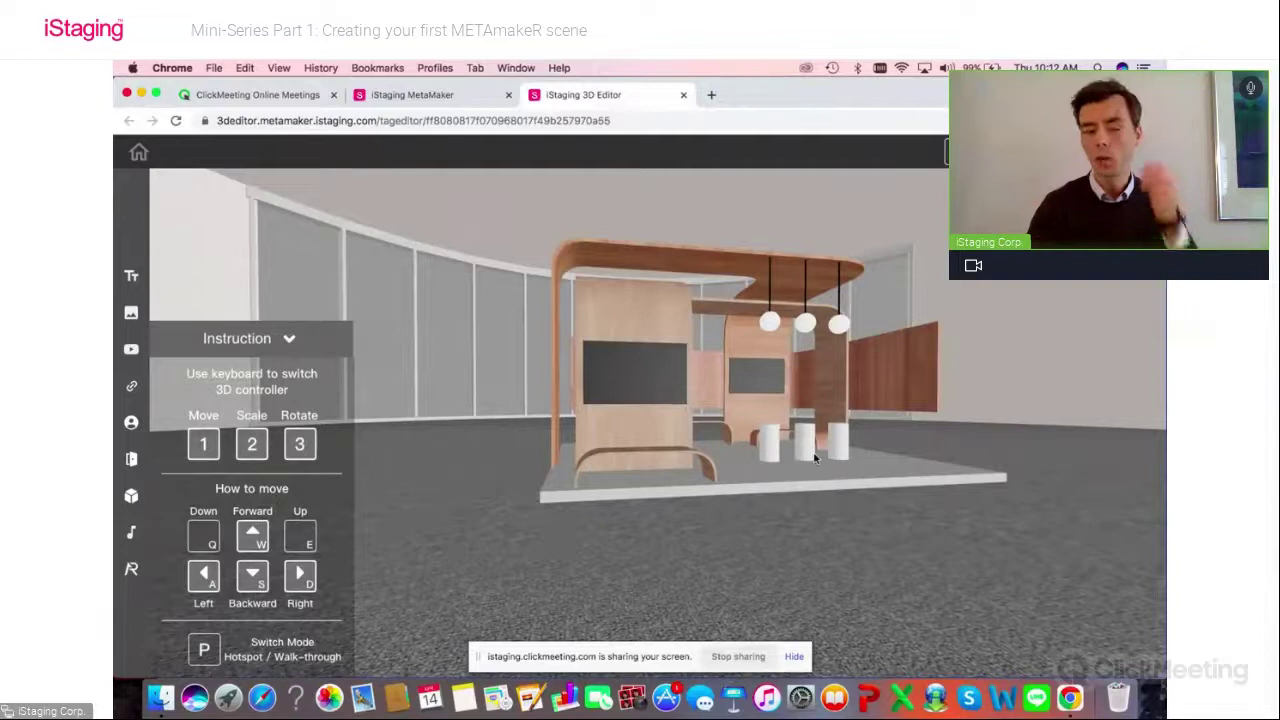
Step: Practise navigating around the booth by turning the view and moving down, up, left and right, ending with a frontal view
{"action": "left_click_drag", "start_coordinate": [817, 486], "coordinate": [663, 432]}
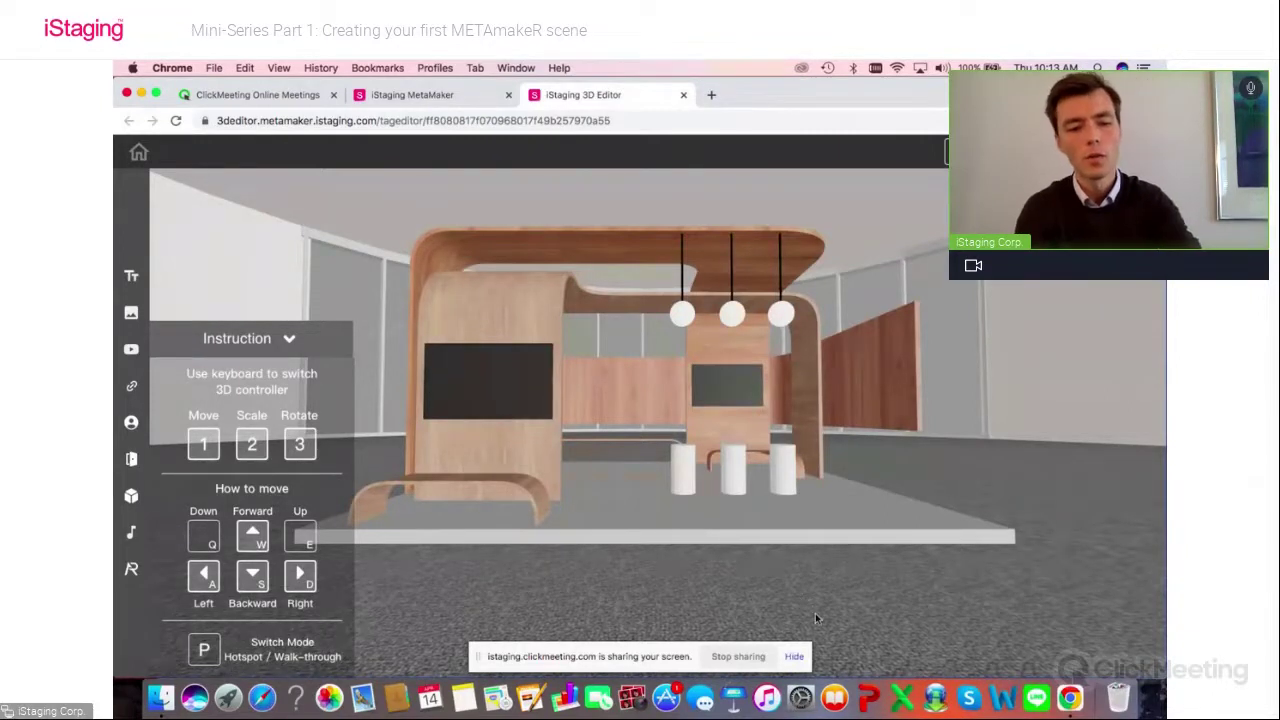
{"action": "left_click_drag", "start_coordinate": [780, 584], "coordinate": [768, 543]}
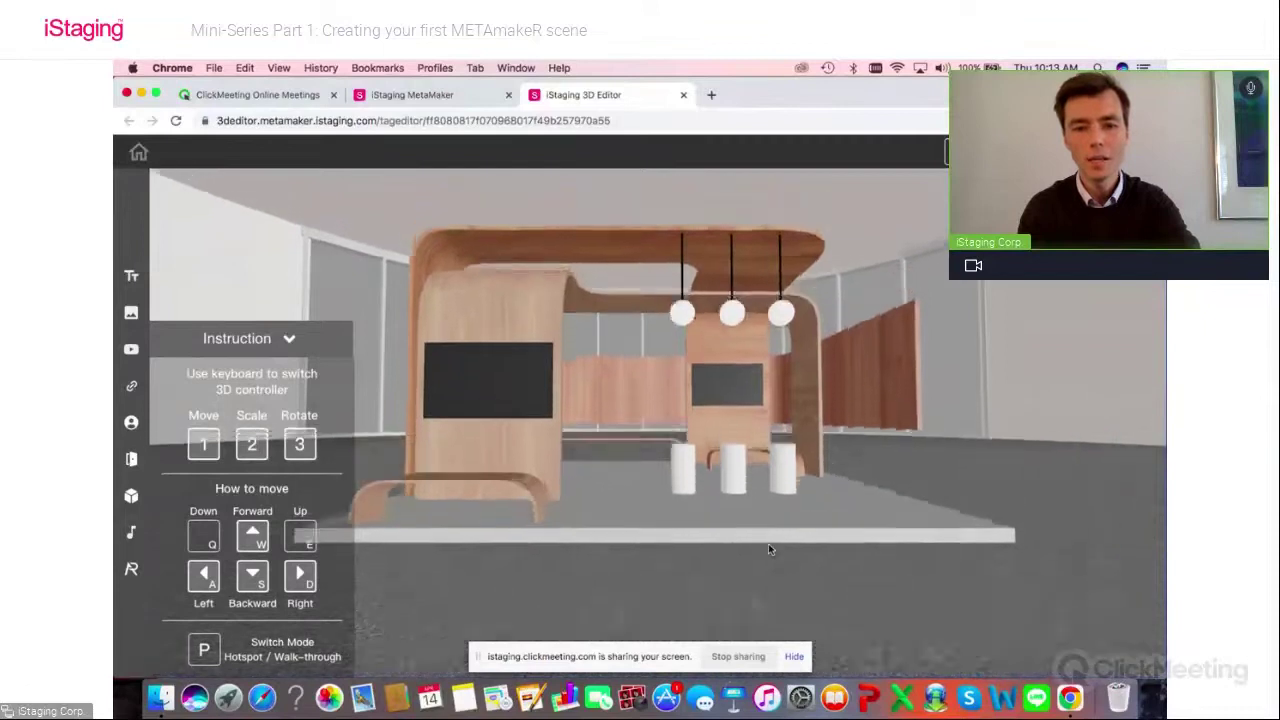
{"action": "key", "text": "q"}
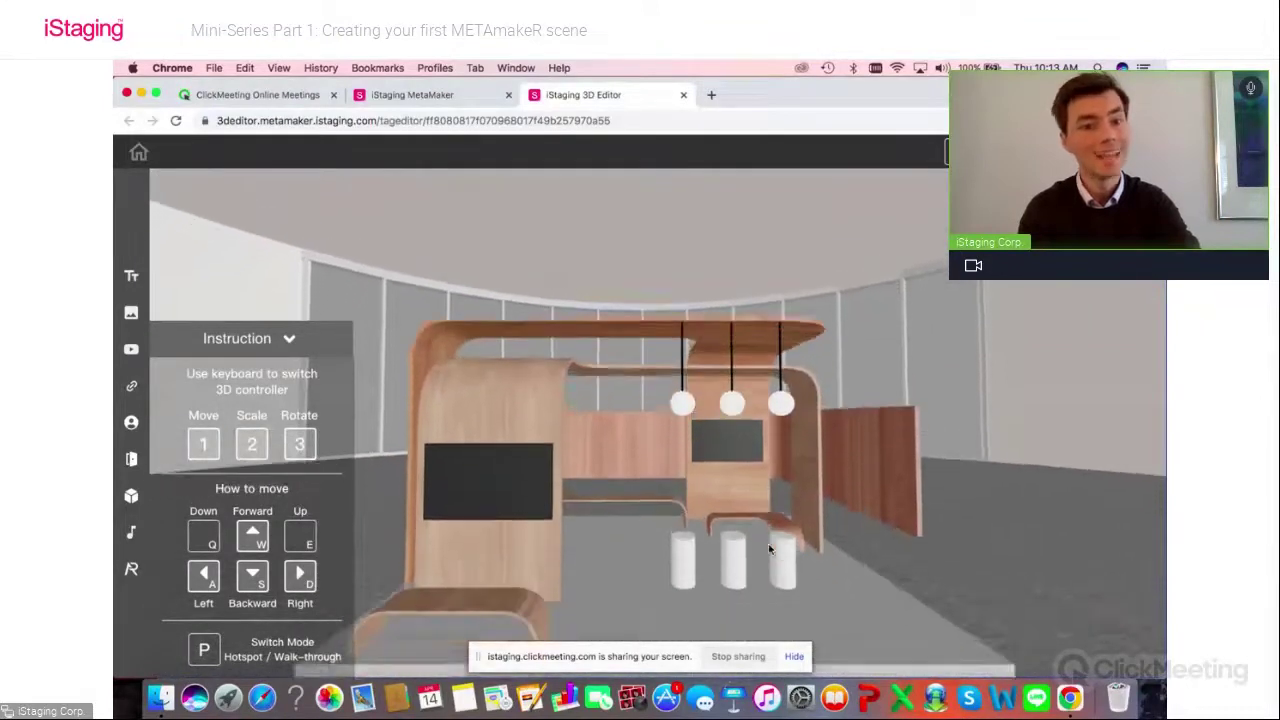
{"action": "key", "text": "e"}
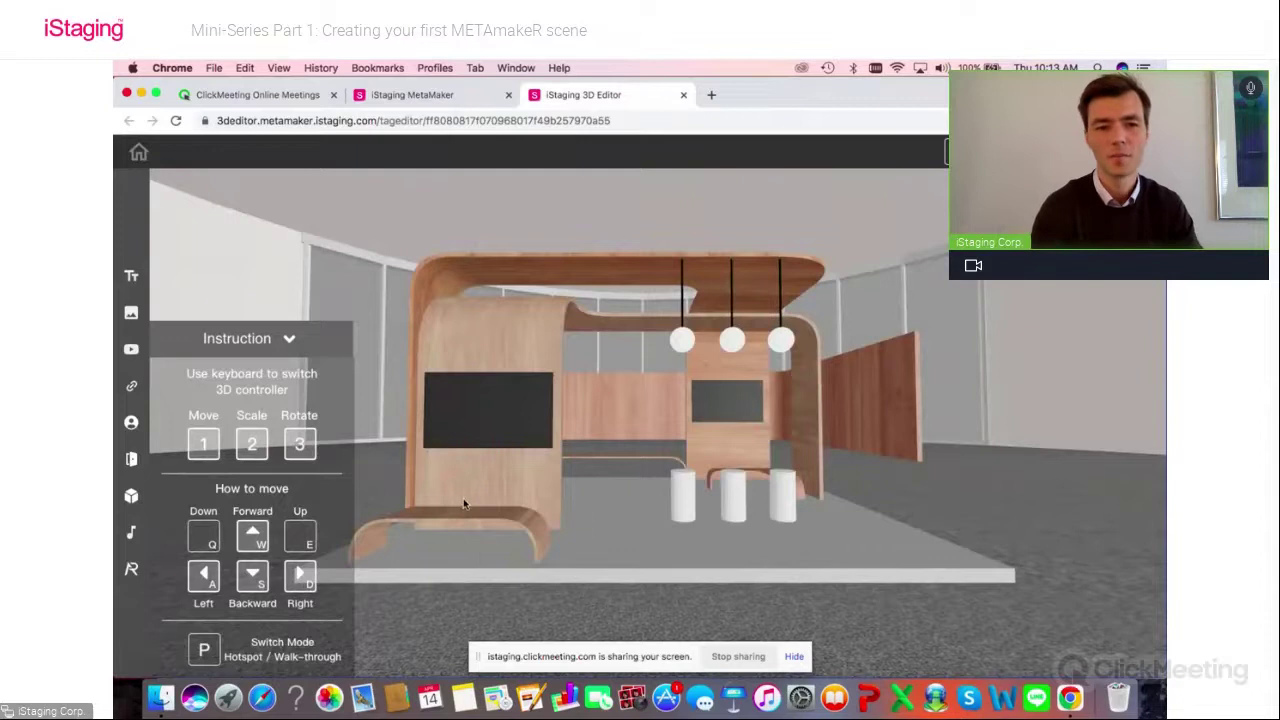
{"action": "key", "text": "a"}
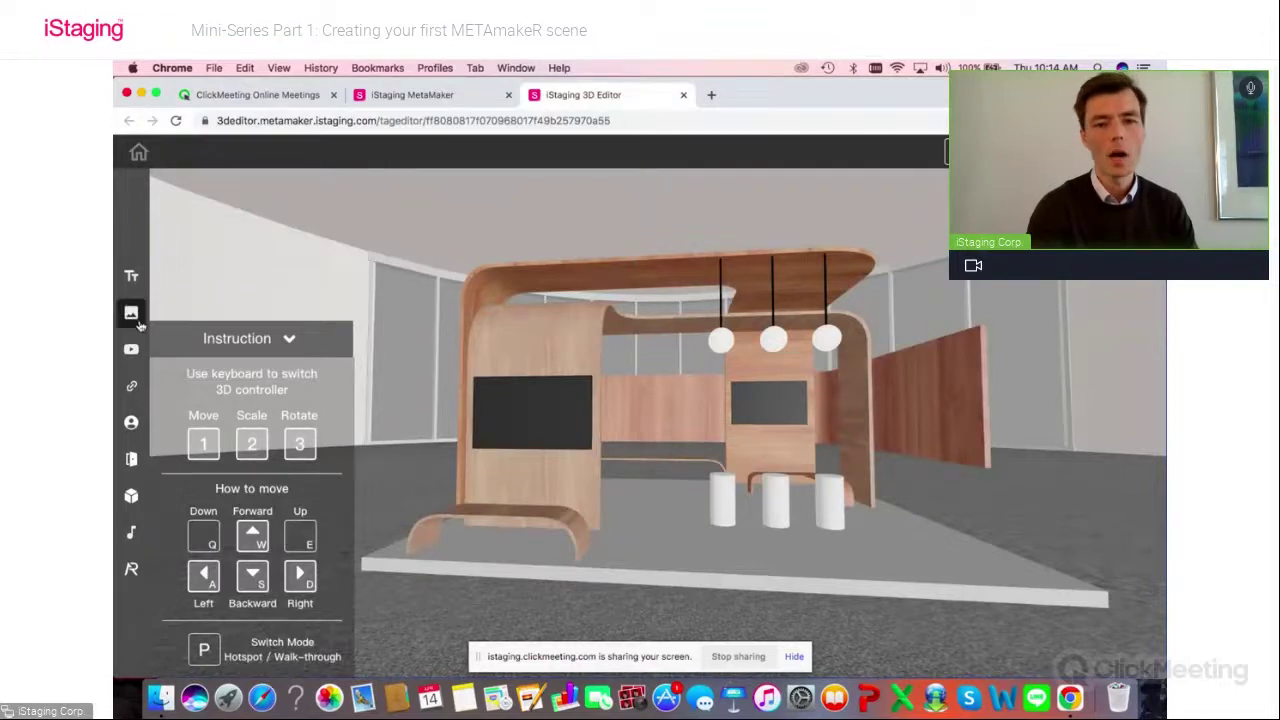
{"action": "left_click_drag", "start_coordinate": [556, 456], "coordinate": [509, 441]}
{"action": "key", "text": "d"}
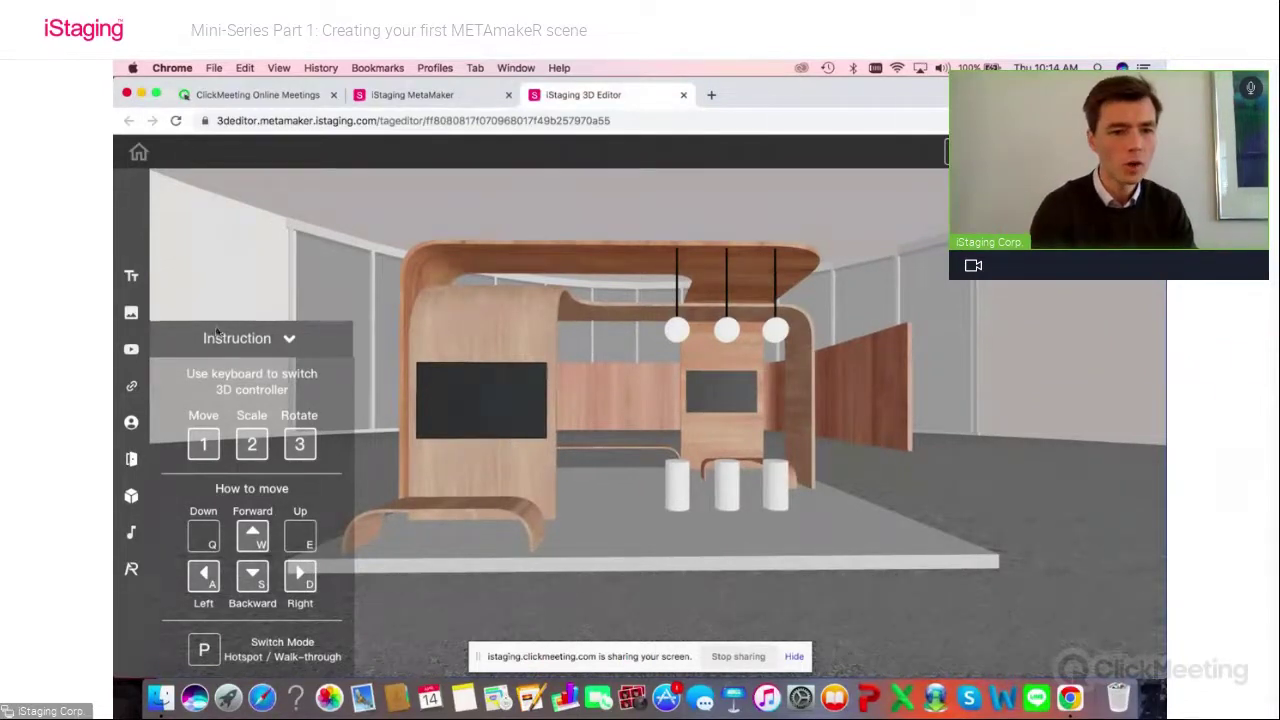
Step: Insert the "September highlights" video material into the scene and place it near the booth
{"action": "left_click", "coordinate": [131, 352]}
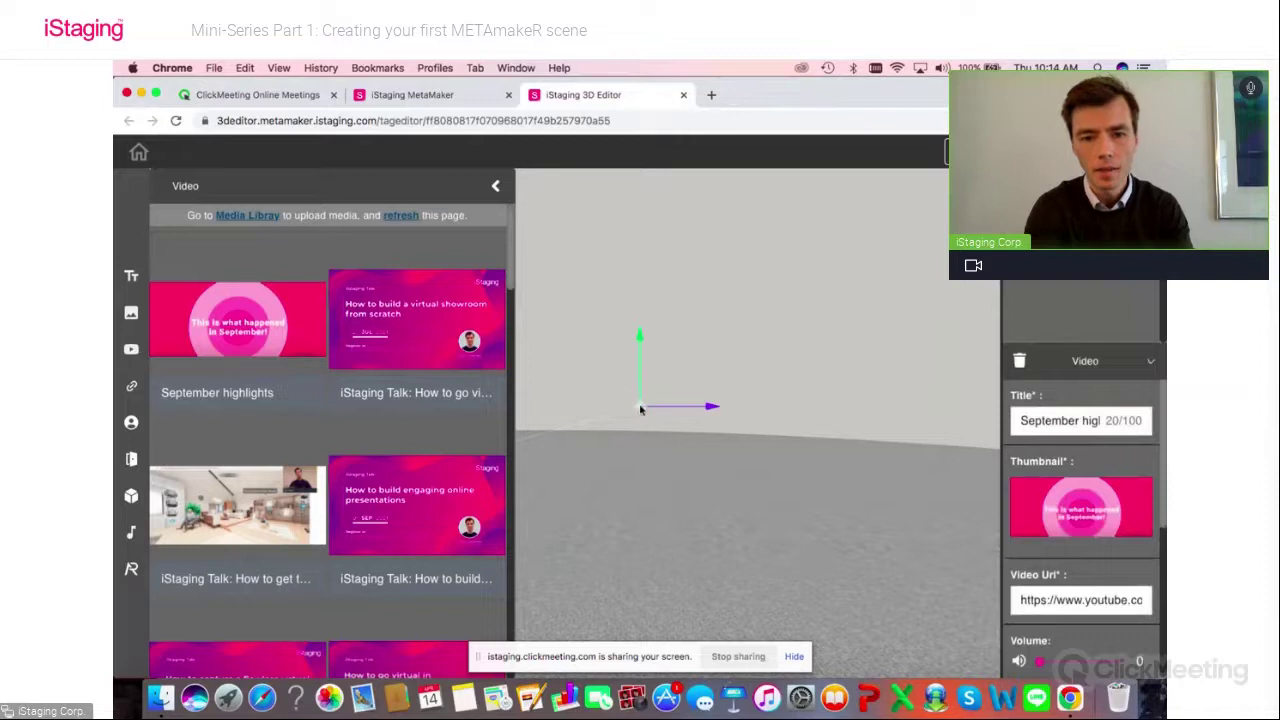
{"action": "left_click_drag", "start_coordinate": [628, 423], "coordinate": [591, 460]}
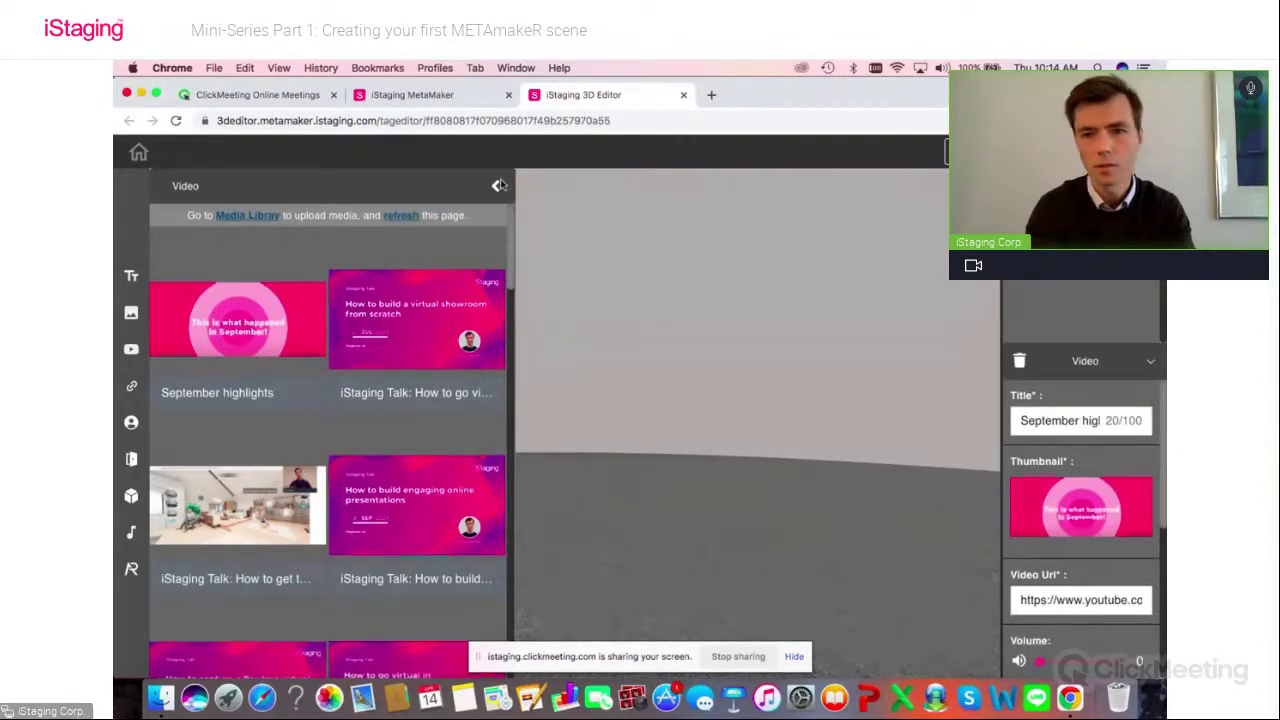
{"action": "left_click", "coordinate": [499, 185]}
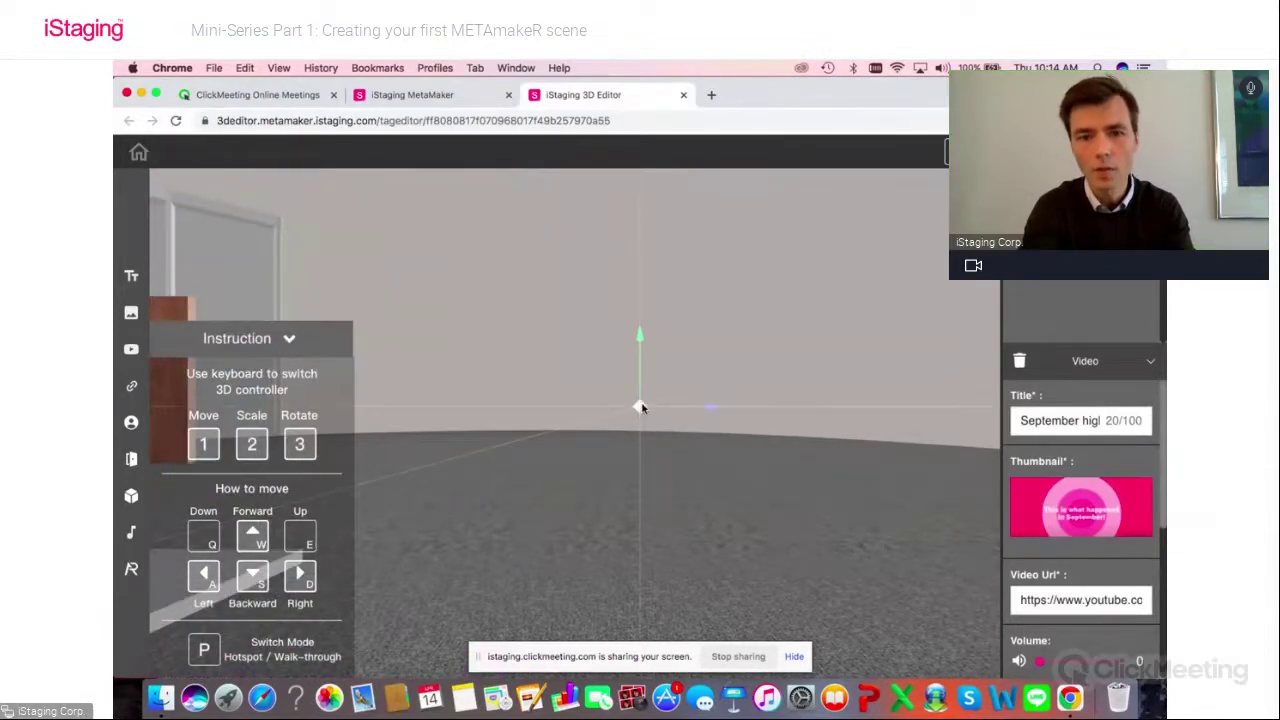
{"action": "left_click_drag", "start_coordinate": [625, 417], "coordinate": [168, 410]}
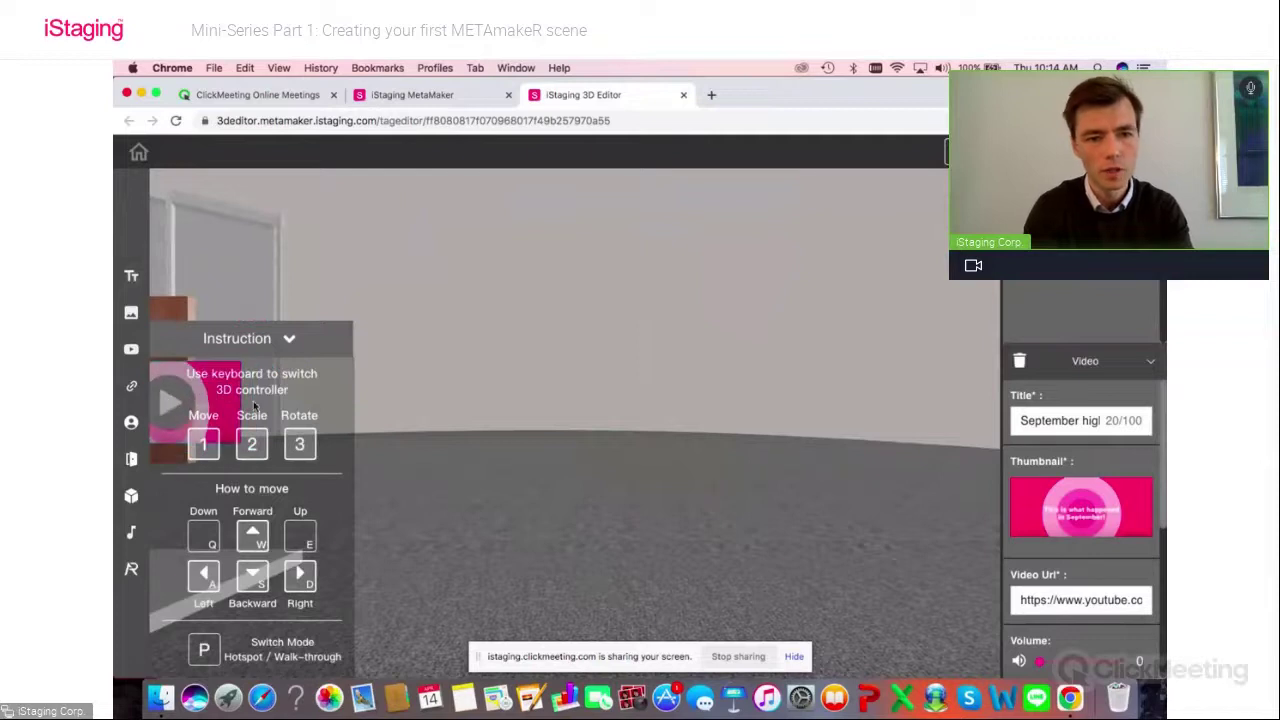
{"action": "left_click_drag", "start_coordinate": [455, 435], "coordinate": [753, 512]}
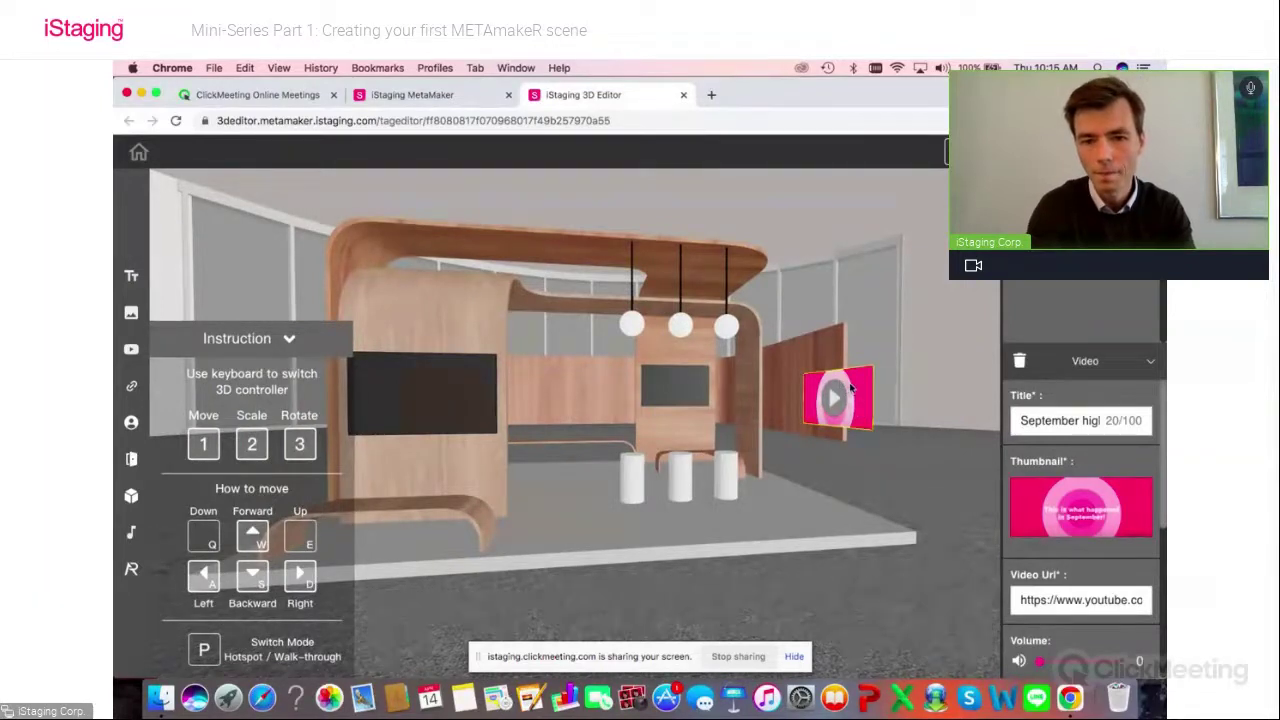
Step: Move the September highlights video over to the booth's large front screen and pull it forward out of the wall
{"action": "left_click_drag", "start_coordinate": [852, 389], "coordinate": [680, 390]}
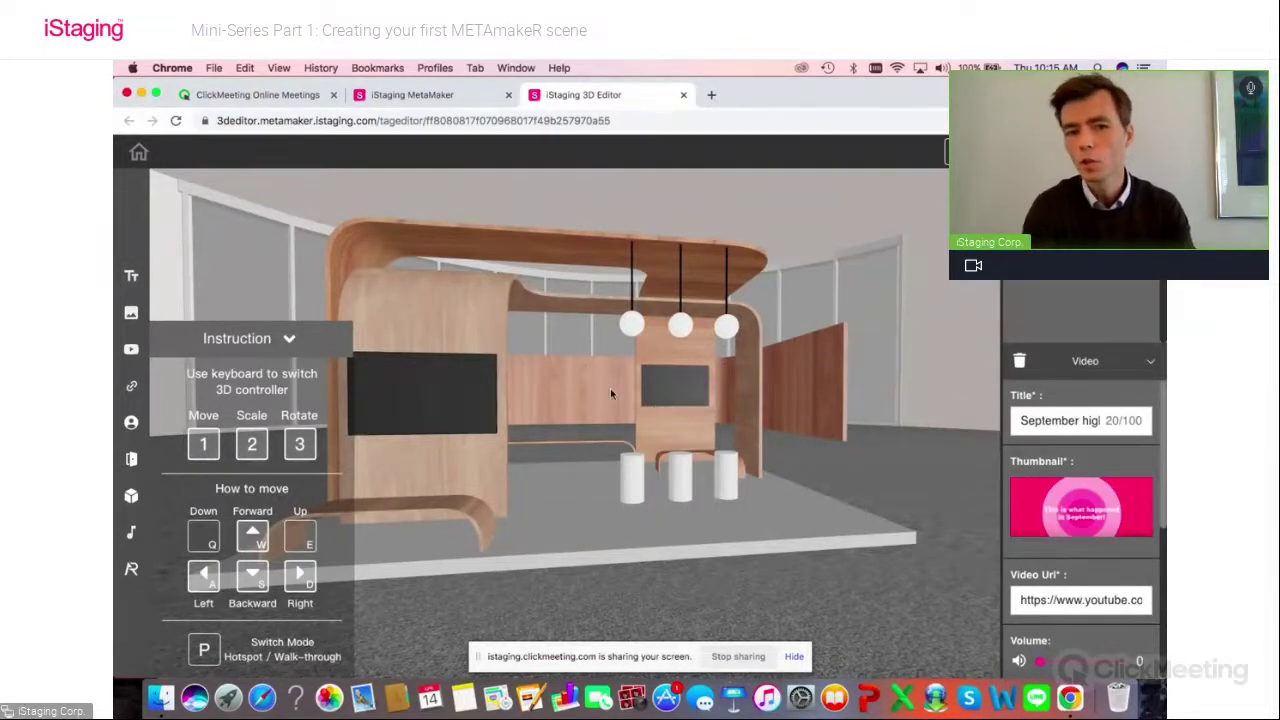
{"action": "mouse_move", "coordinate": [575, 371]}
{"action": "left_mouse_down"}
{"action": "mouse_move", "coordinate": [501, 343]}
{"action": "mouse_move", "coordinate": [570, 386]}
{"action": "left_mouse_up"}
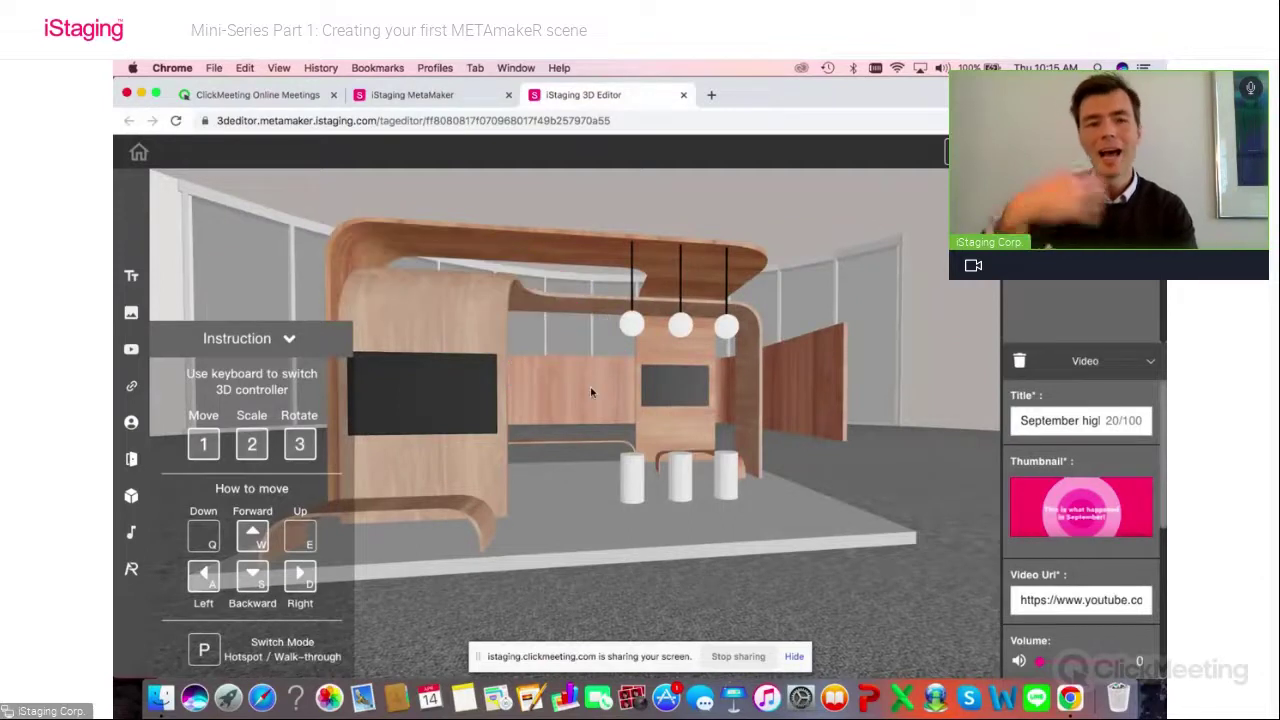
{"action": "left_click_drag", "start_coordinate": [645, 352], "coordinate": [426, 432]}
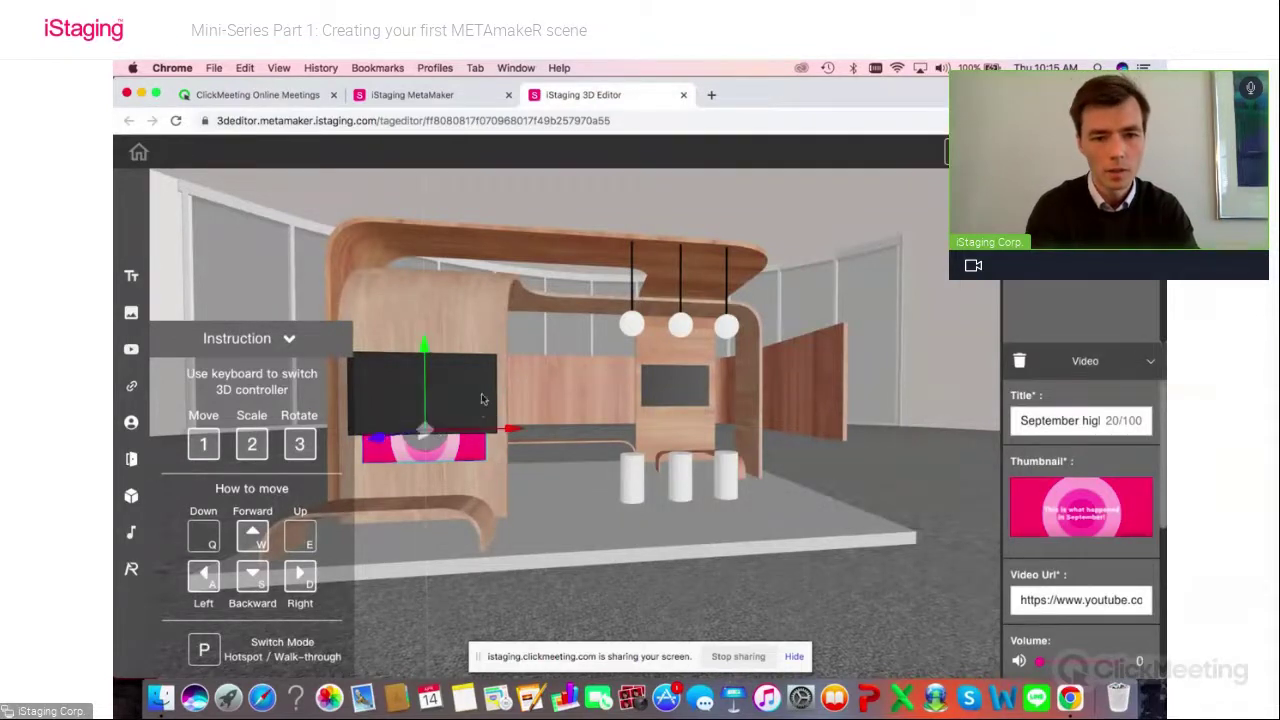
{"action": "left_click_drag", "start_coordinate": [378, 440], "coordinate": [367, 502]}
{"action": "left_click", "coordinate": [410, 430]}
{"action": "left_click", "coordinate": [637, 424]}
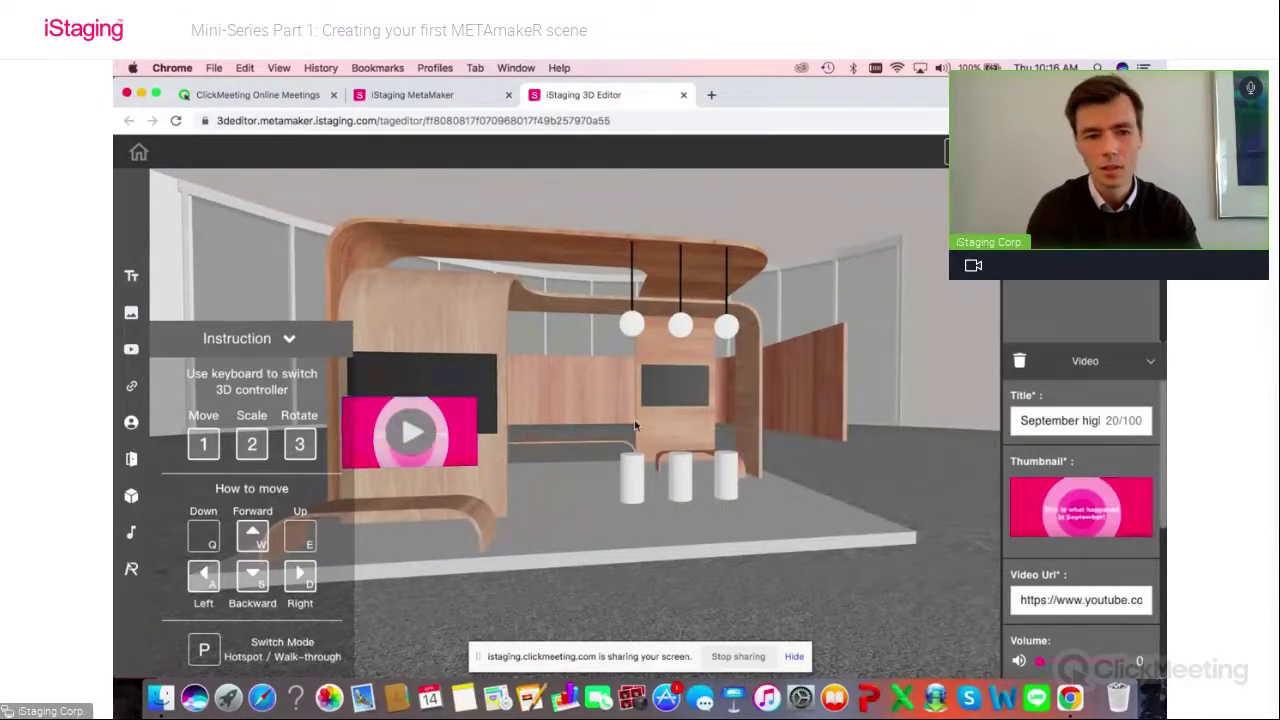
Step: Shift the video sideways and raise it until it lines up with the large front screen
{"action": "left_click", "coordinate": [440, 430]}
{"action": "left_click_drag", "start_coordinate": [507, 432], "coordinate": [523, 411]}
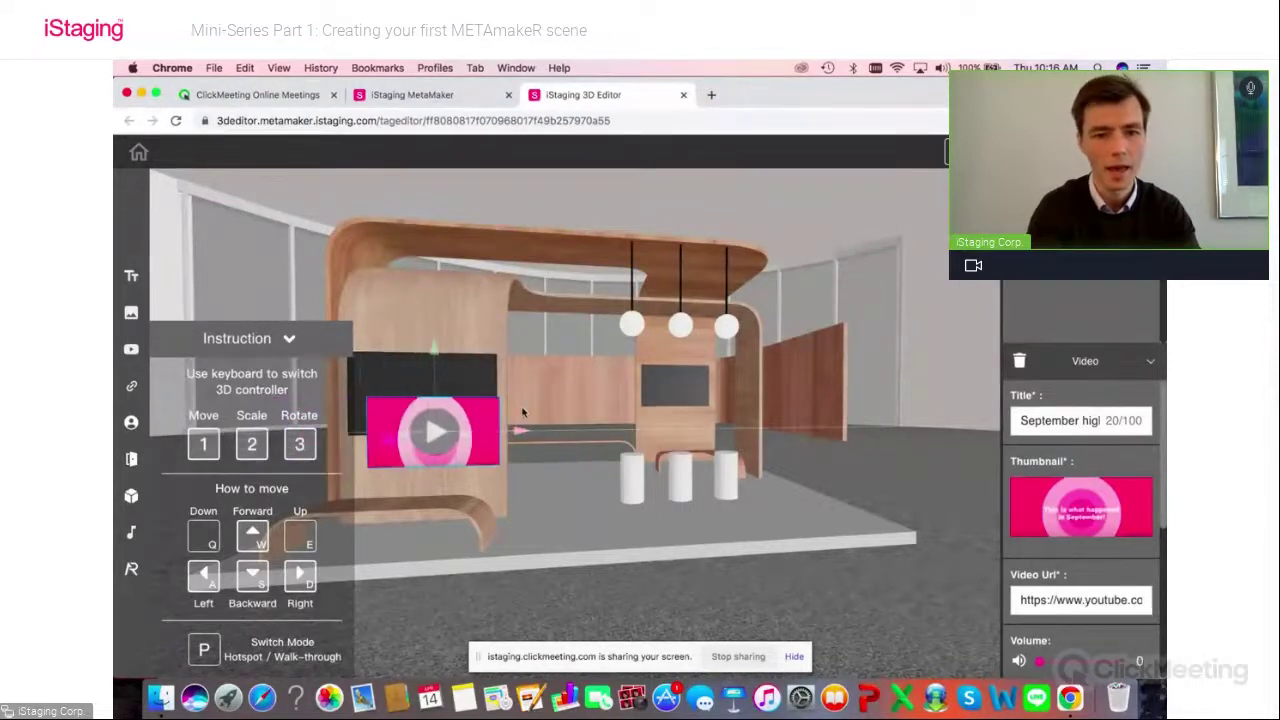
{"action": "left_click_drag", "start_coordinate": [440, 363], "coordinate": [435, 316]}
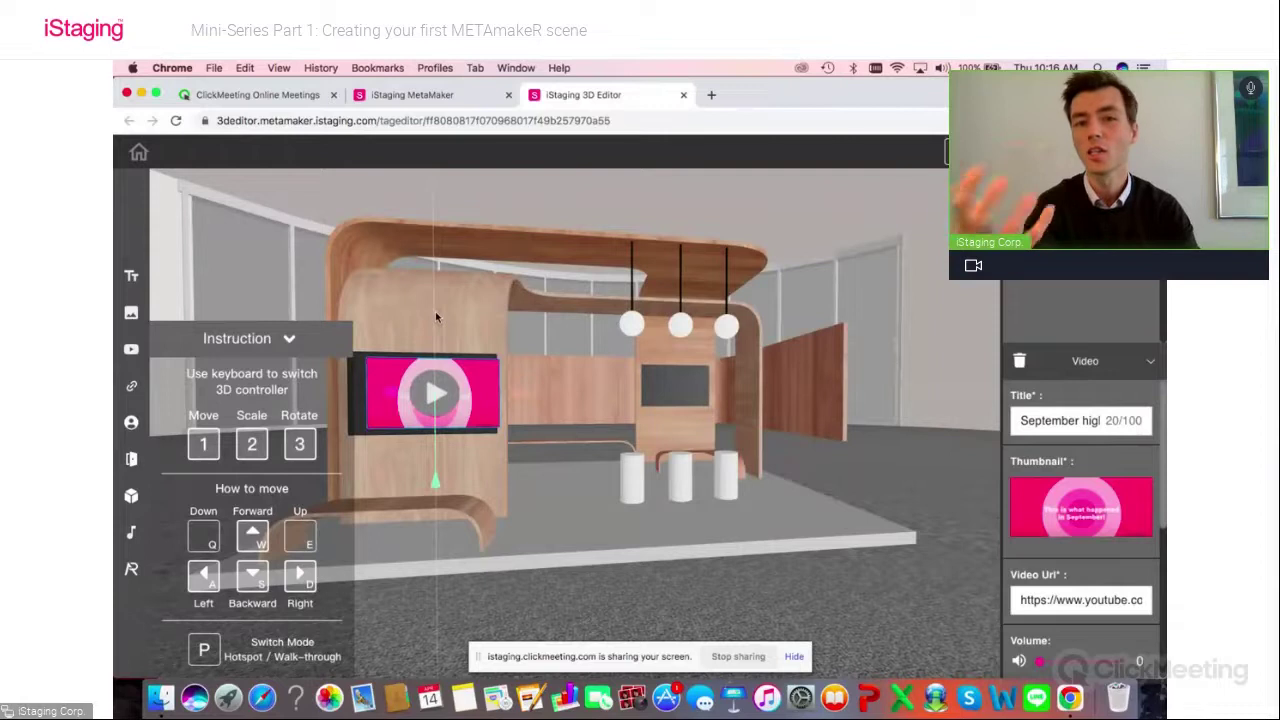
{"action": "left_click", "coordinate": [410, 394]}
{"action": "left_click_drag", "start_coordinate": [528, 398], "coordinate": [511, 398]}
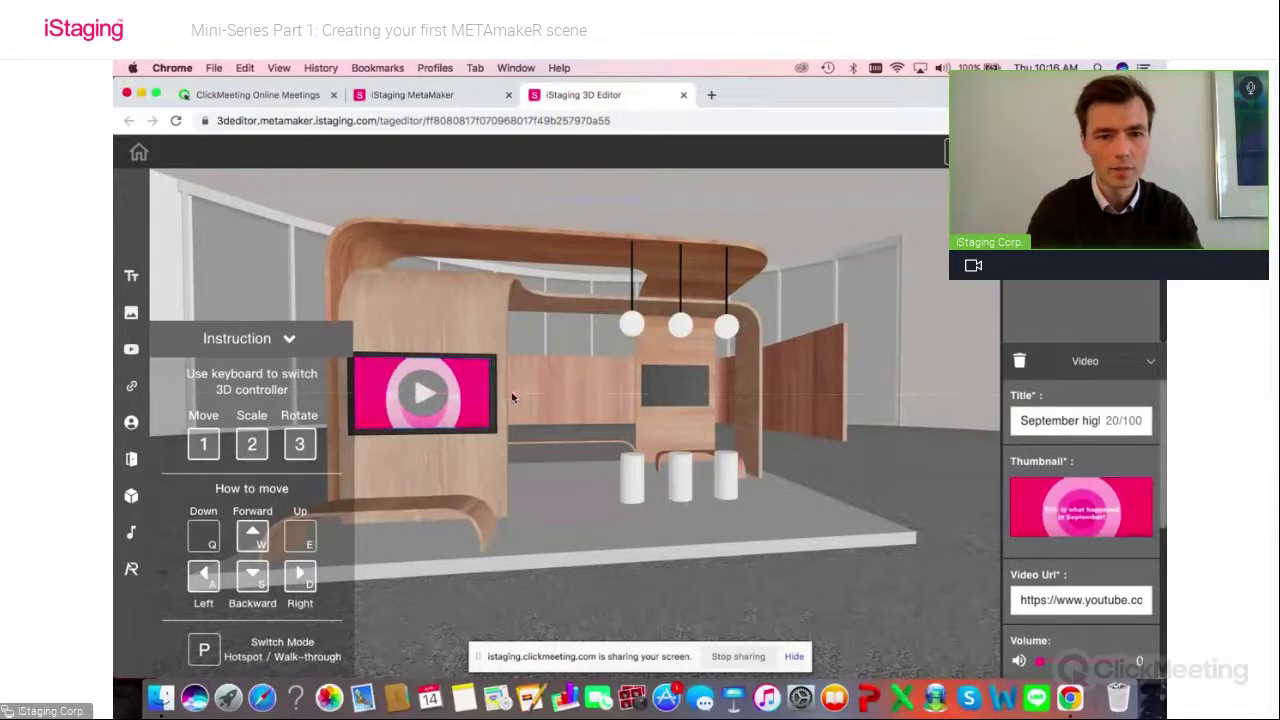
Step: Adjust the video's depth so it sits just in front of the large screen's surface, and recentre it horizontally
{"action": "left_click", "coordinate": [420, 392]}
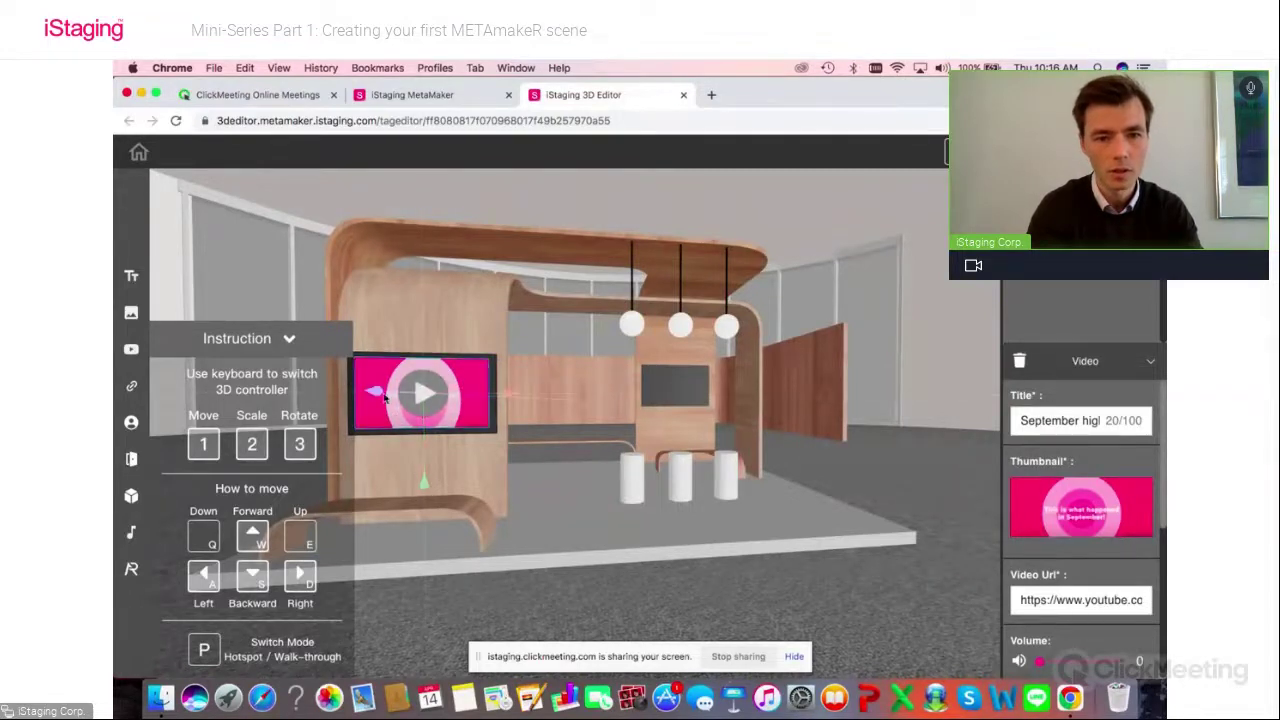
{"action": "left_click_drag", "start_coordinate": [378, 395], "coordinate": [425, 402]}
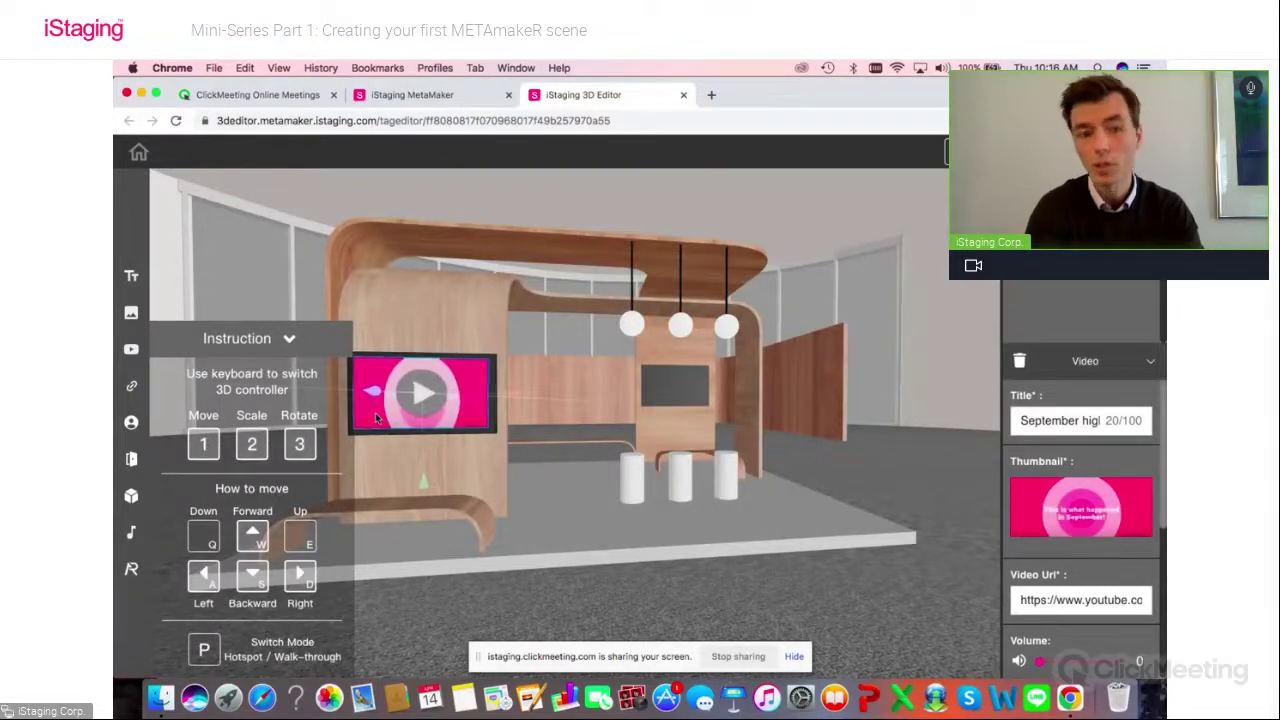
{"action": "left_click_drag", "start_coordinate": [425, 402], "coordinate": [408, 430]}
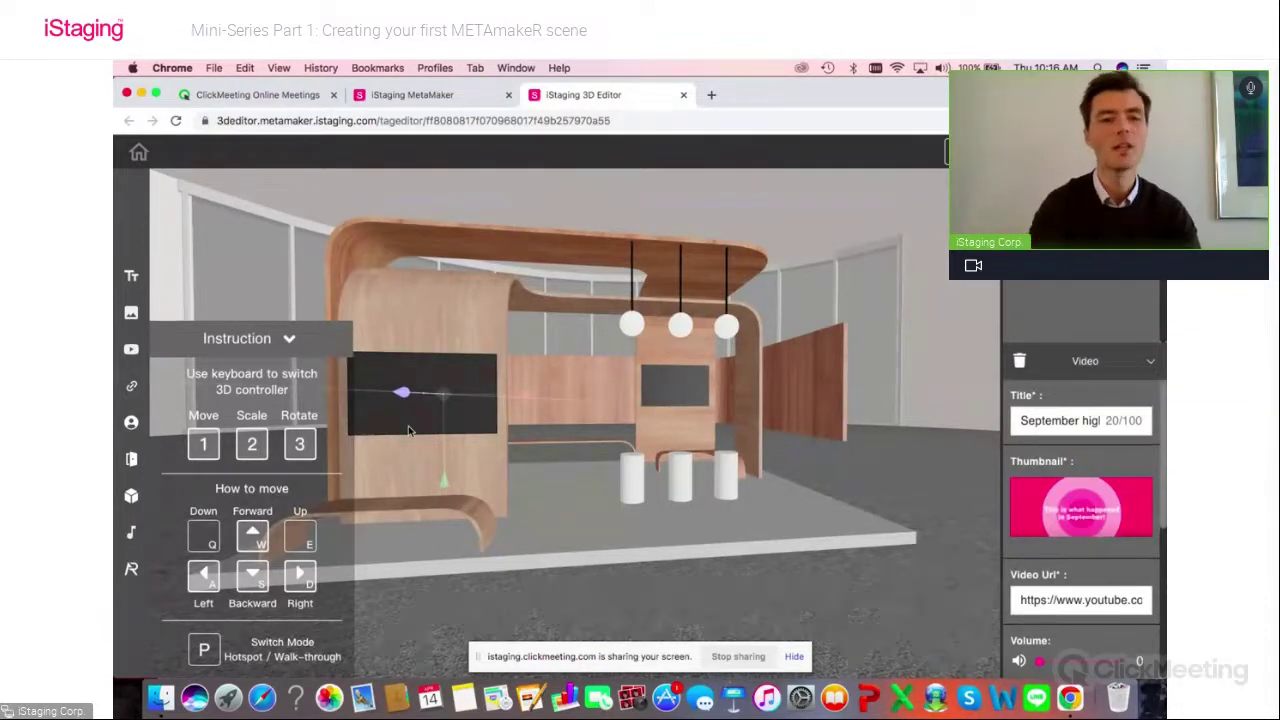
{"action": "left_click_drag", "start_coordinate": [408, 430], "coordinate": [396, 443]}
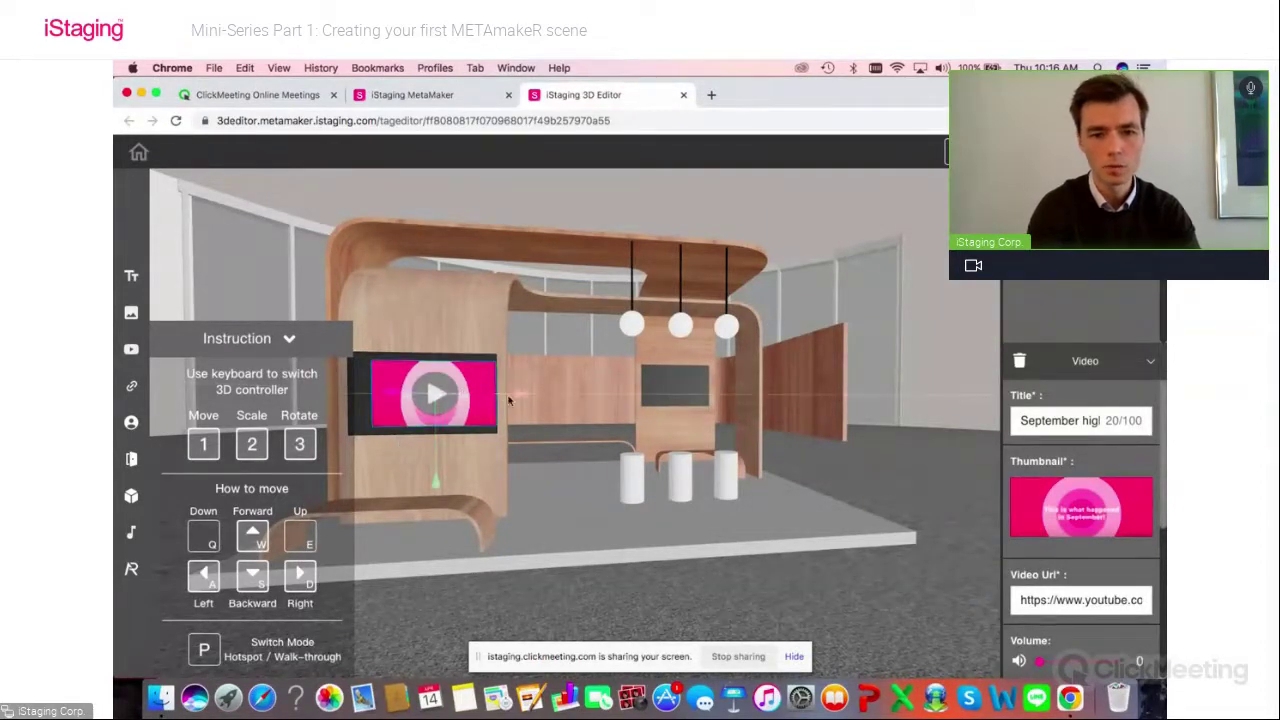
{"action": "left_click_drag", "start_coordinate": [522, 398], "coordinate": [476, 388]}
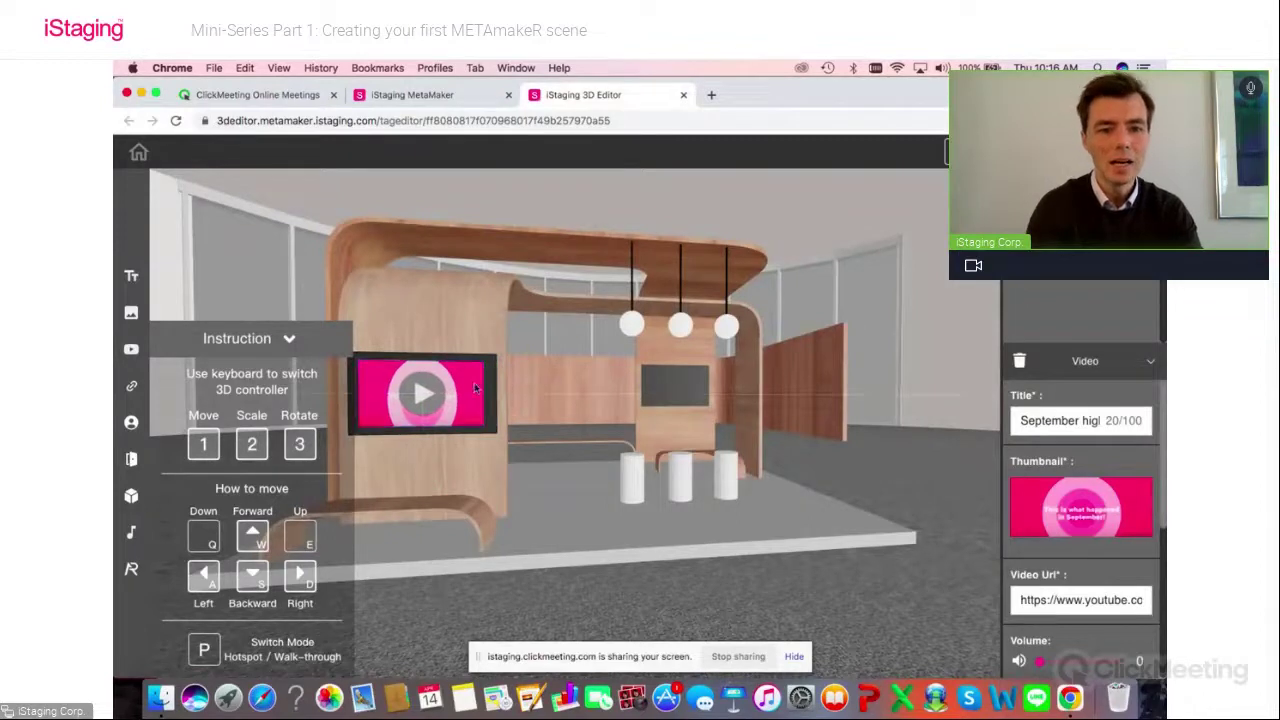
Step: Scale the video up to fill the large screen within its black frame, and switch back to move mode
{"action": "left_click", "coordinate": [448, 385]}
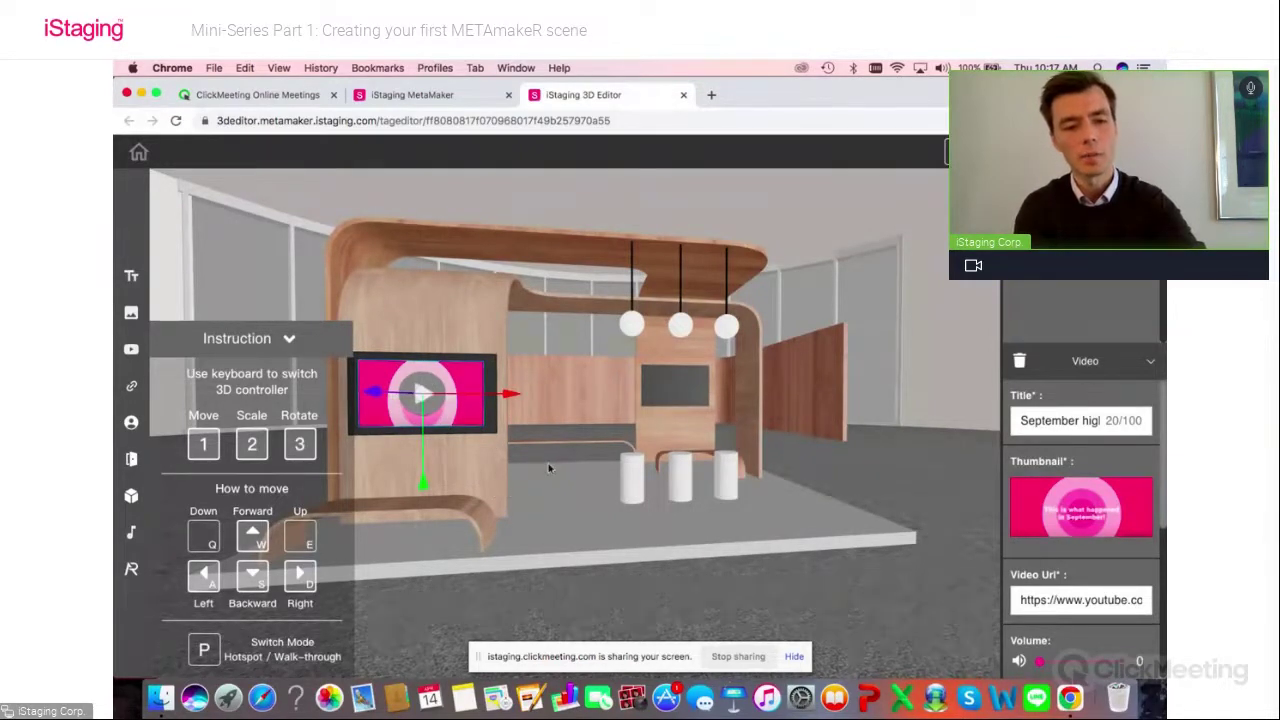
{"action": "key", "text": "2"}
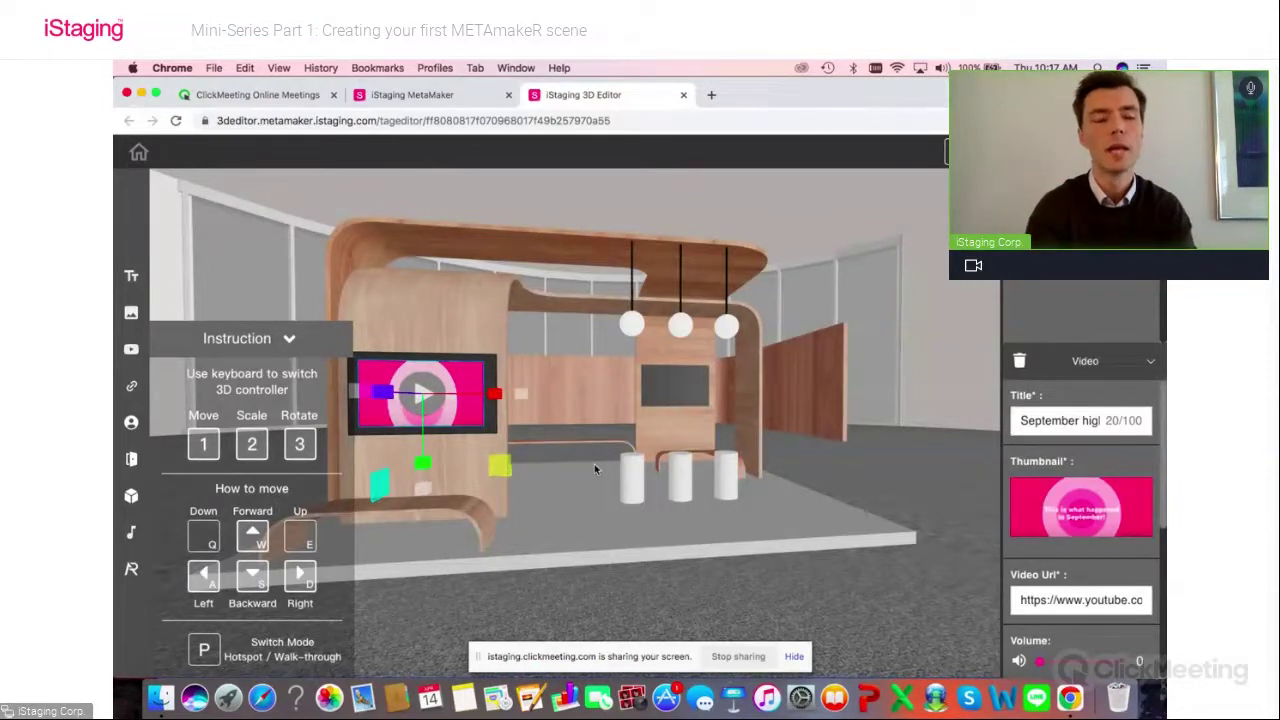
{"action": "left_click_drag", "start_coordinate": [496, 394], "coordinate": [508, 400]}
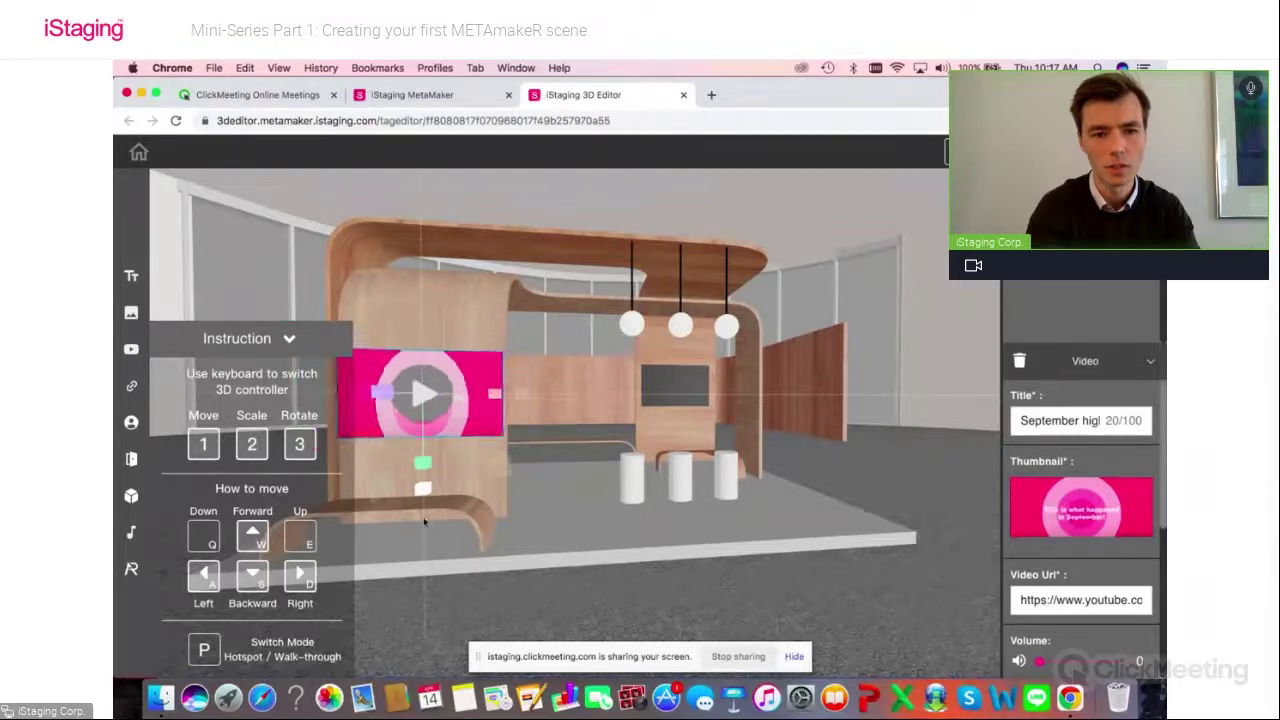
{"action": "key", "text": "1"}
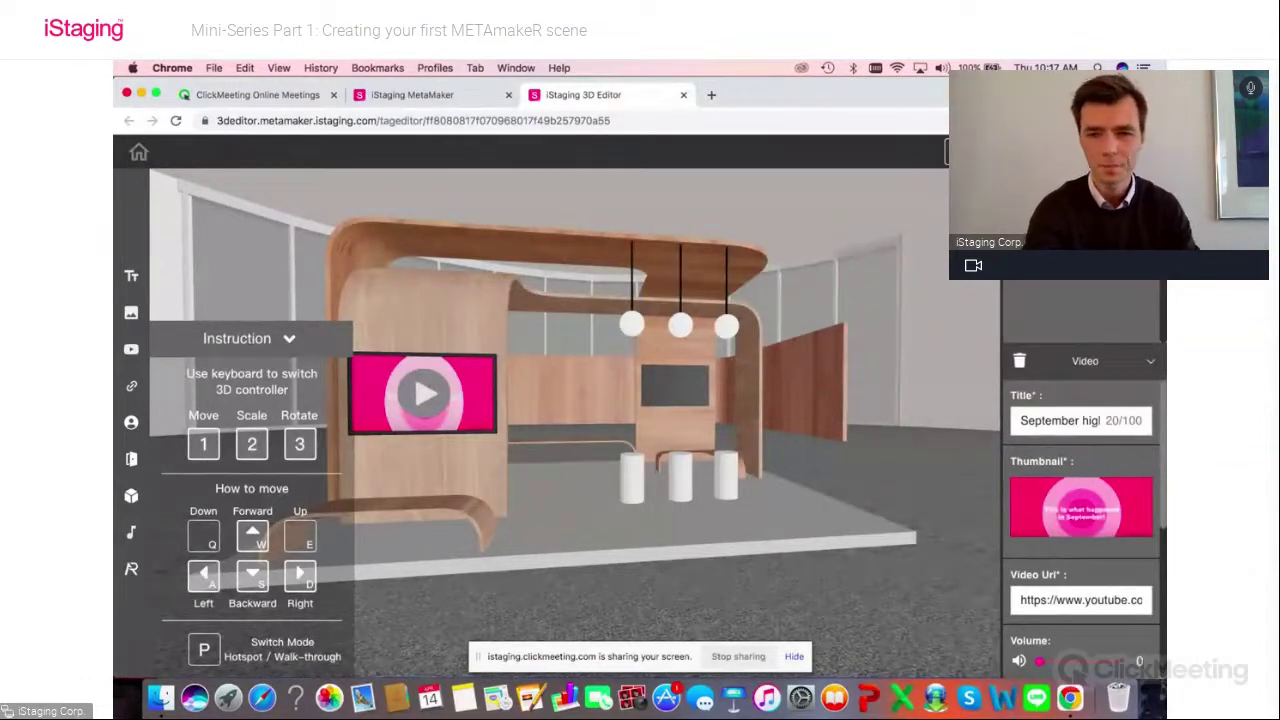
Step: Save the scene, and place the Helicopter model from the model library on top of the middle white pedestal
{"action": "left_click", "coordinate": [1085, 255]}
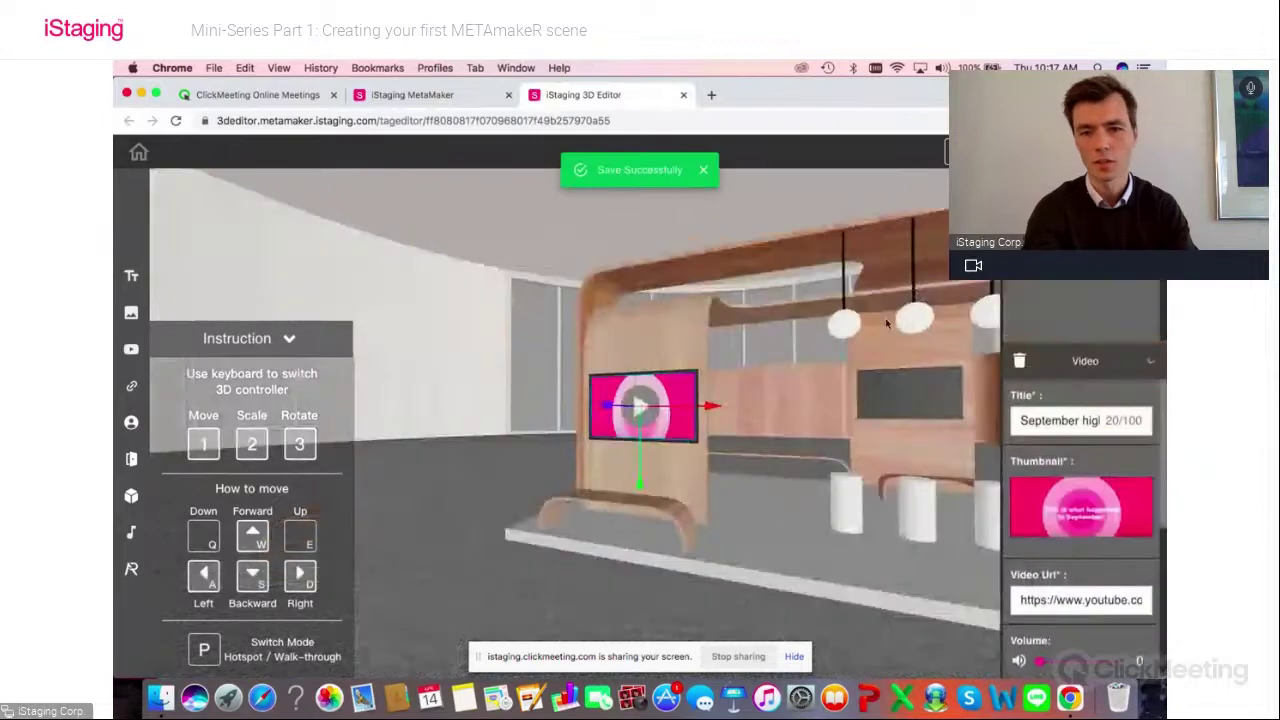
{"action": "left_click_drag", "start_coordinate": [823, 474], "coordinate": [639, 462]}
{"action": "scroll", "coordinate": [492, 475], "scroll_direction": "up", "scroll_amount": 5}
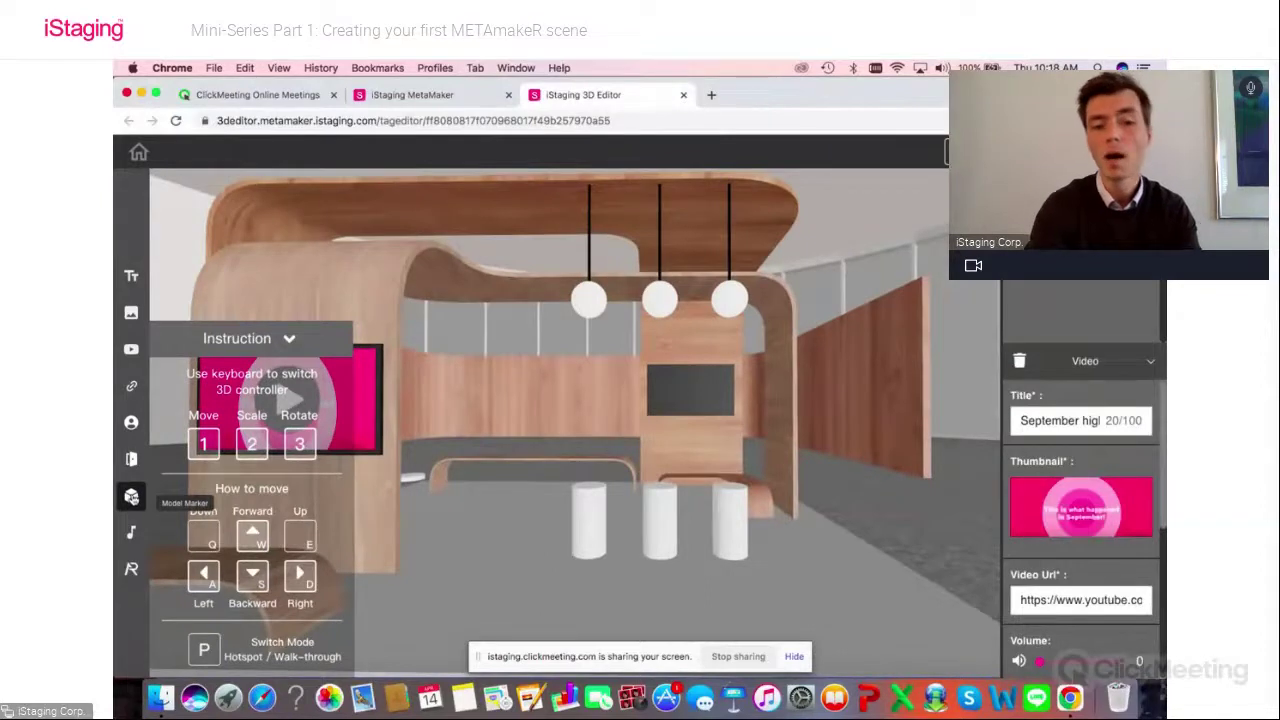
{"action": "left_click", "coordinate": [131, 497]}
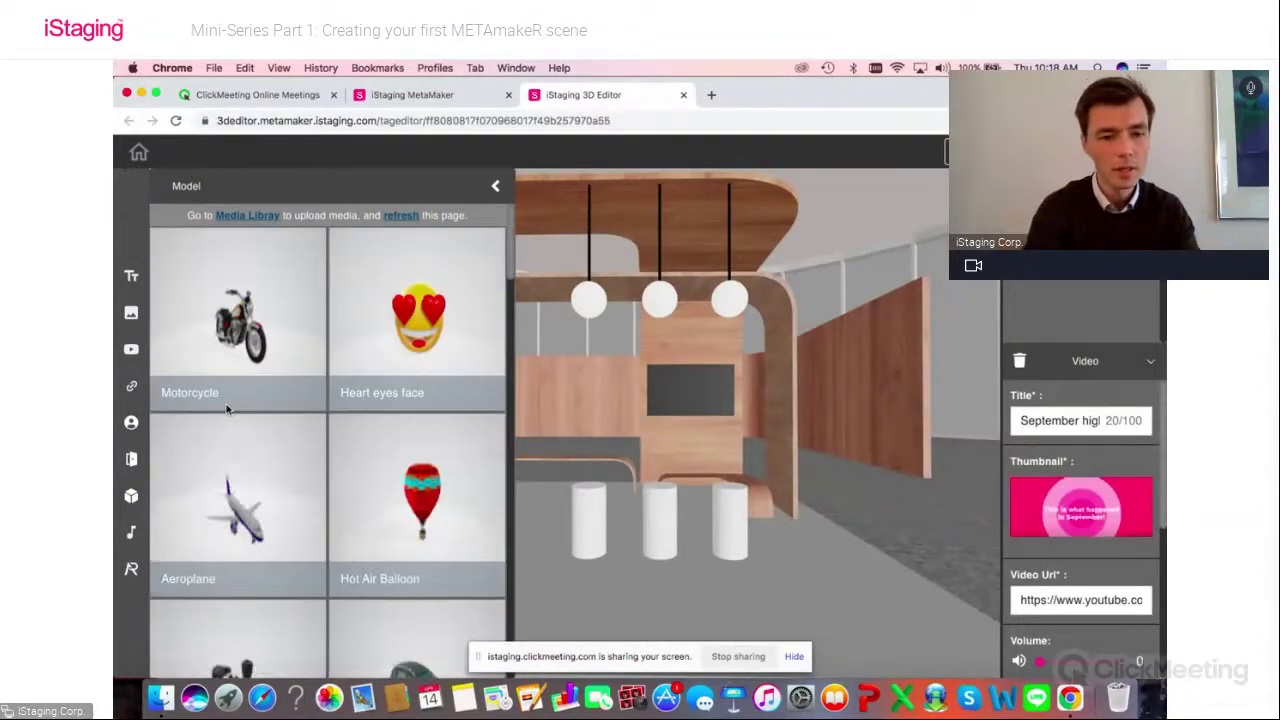
{"action": "scroll", "coordinate": [275, 422], "scroll_direction": "down", "scroll_amount": 5}
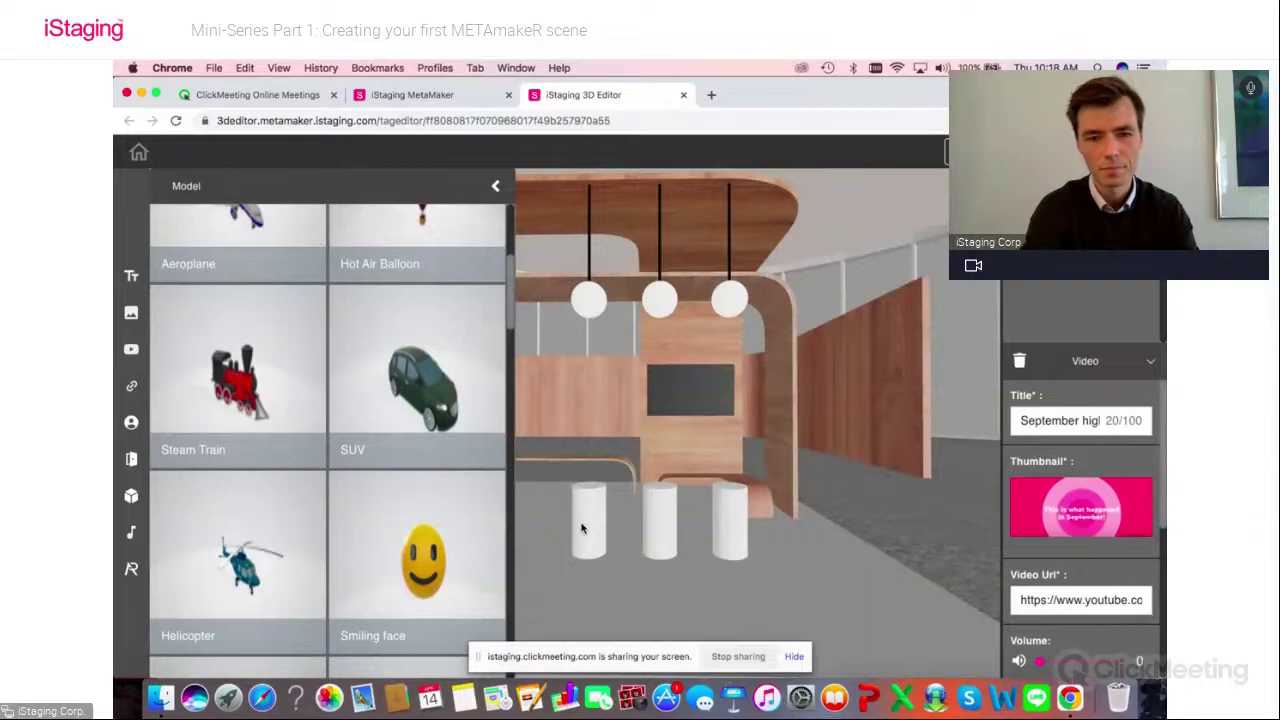
{"action": "left_click_drag", "start_coordinate": [671, 545], "coordinate": [857, 404]}
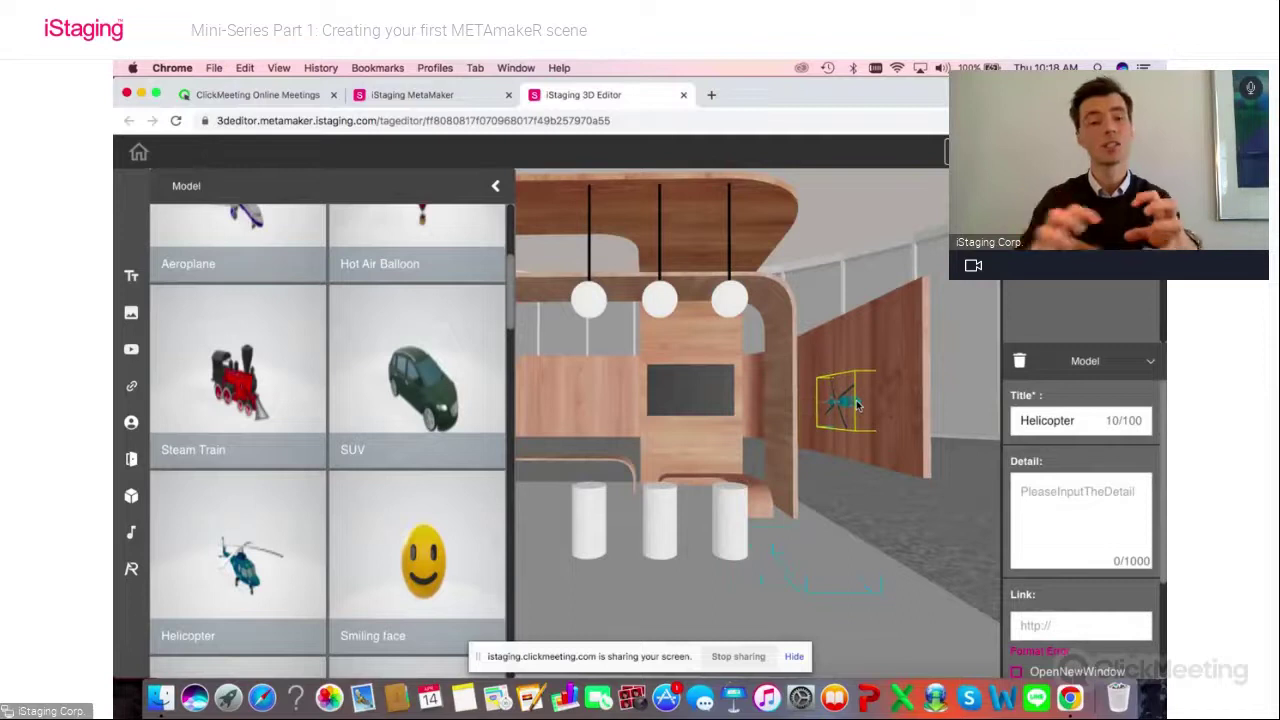
{"action": "left_click_drag", "start_coordinate": [857, 404], "coordinate": [660, 491]}
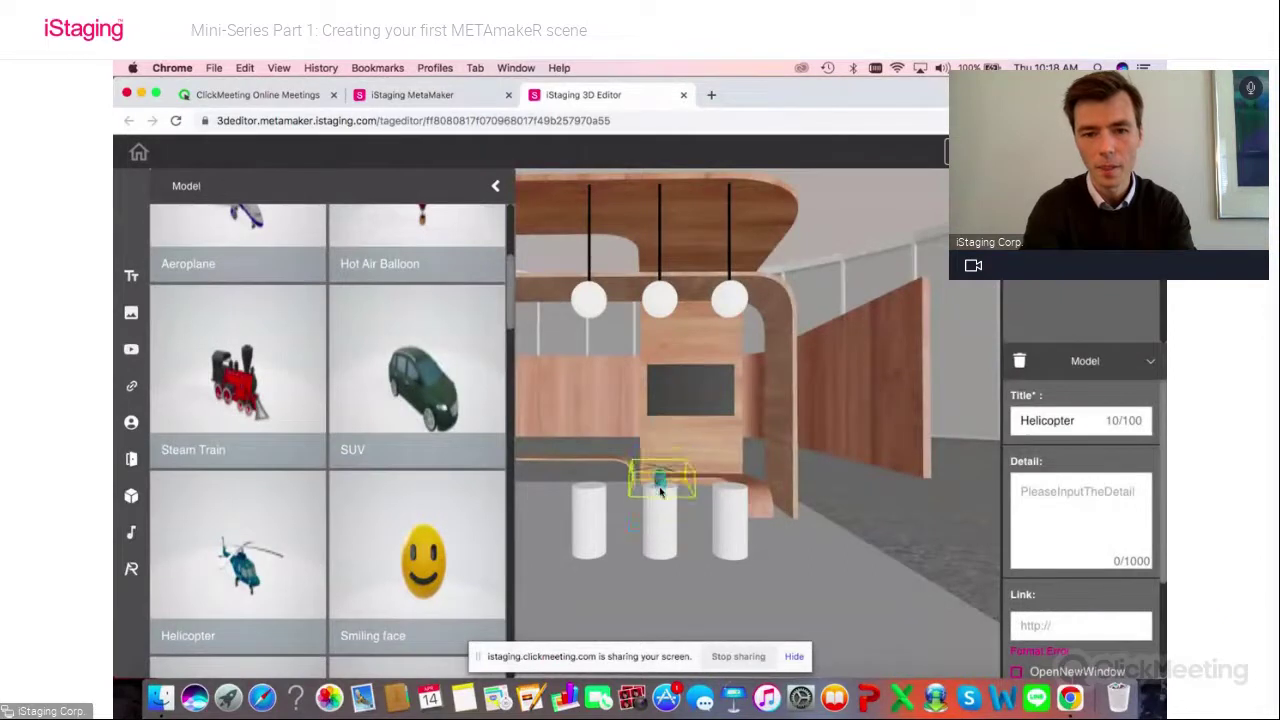
{"action": "left_click_drag", "start_coordinate": [741, 569], "coordinate": [580, 400]}
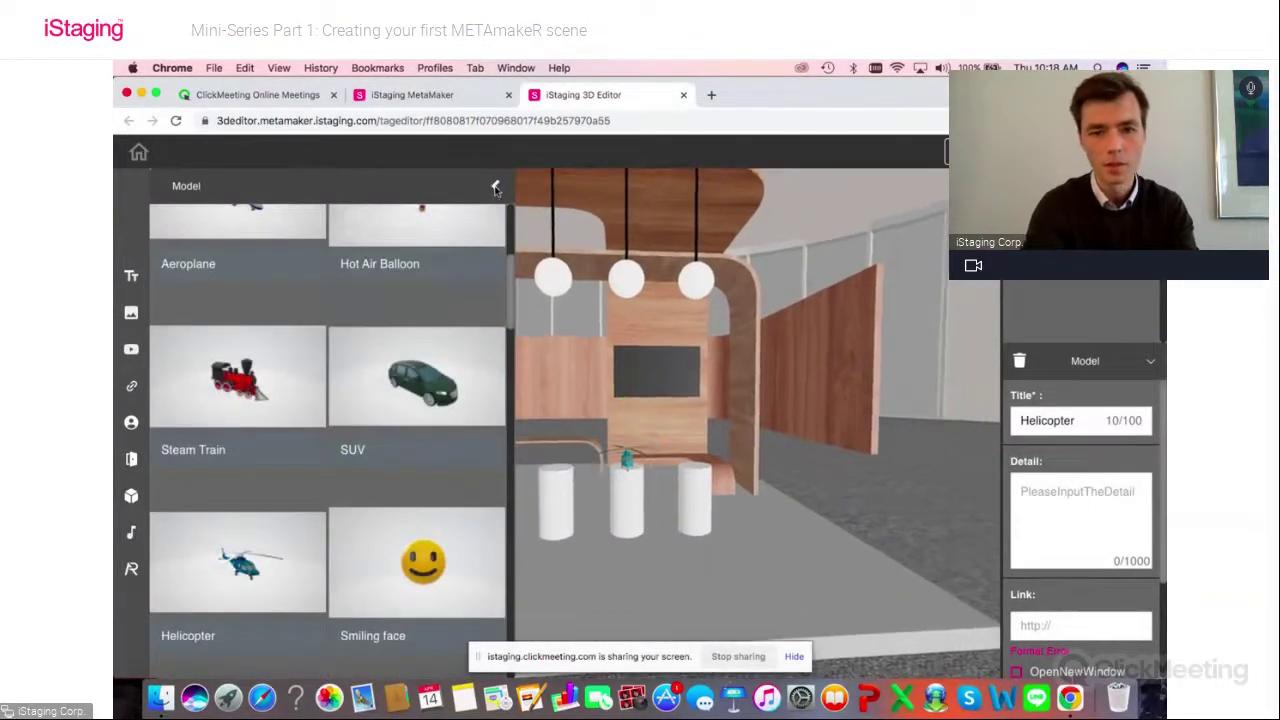
{"action": "left_click", "coordinate": [495, 189]}
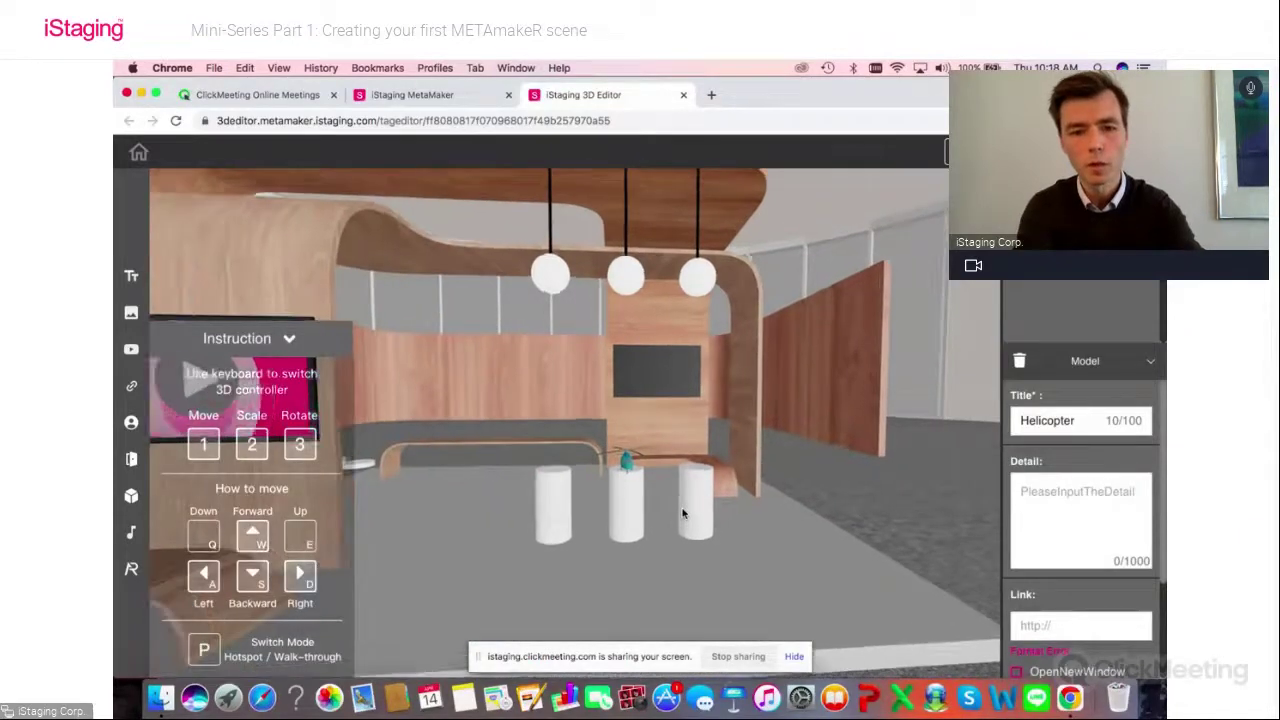
Step: Enlarge the helicopter on the middle pedestal until its rotor blades nearly reach the neighbouring pedestals
{"action": "key", "text": "w"}
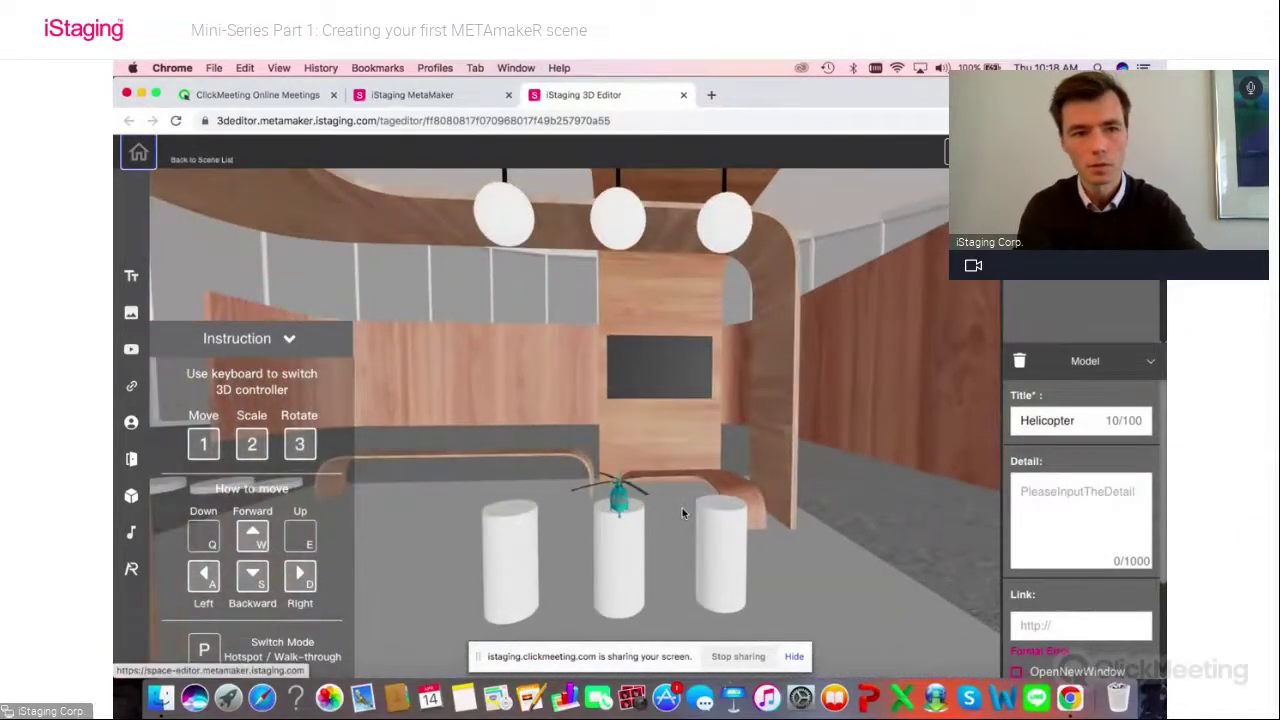
{"action": "left_click_drag", "start_coordinate": [706, 453], "coordinate": [663, 312]}
{"action": "left_click", "coordinate": [622, 437]}
{"action": "left_click_drag", "start_coordinate": [622, 437], "coordinate": [627, 484]}
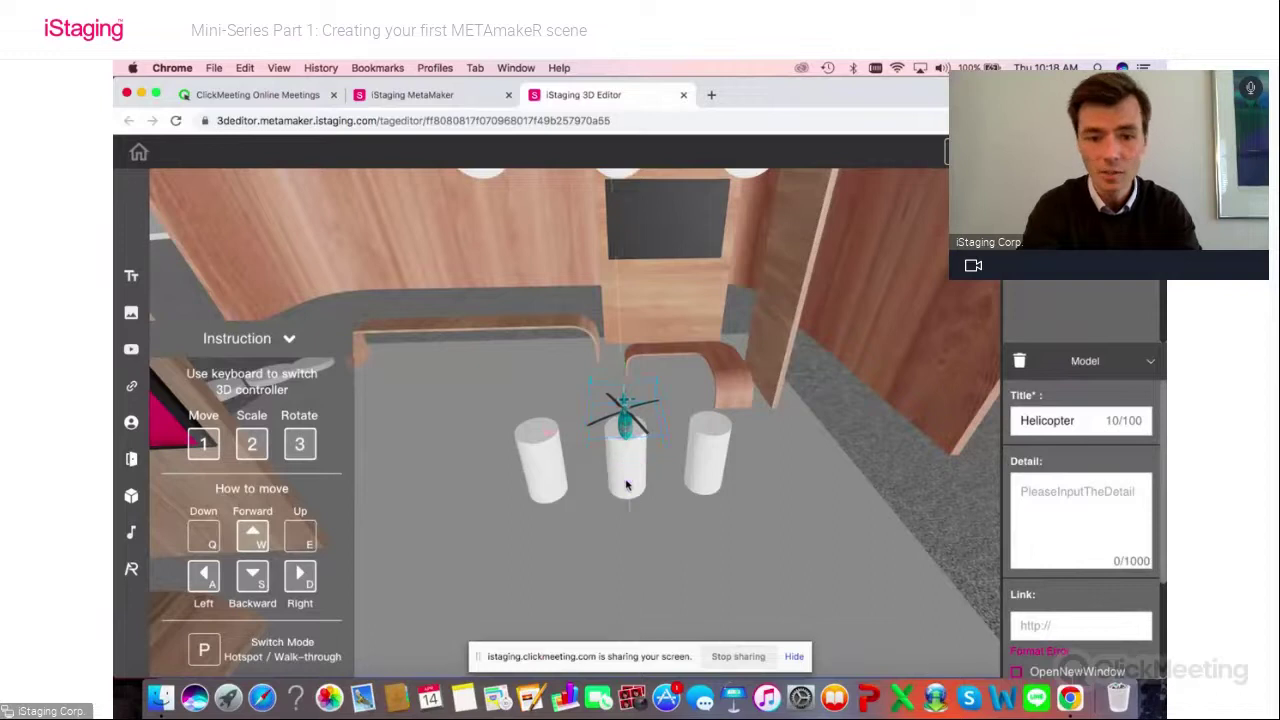
{"action": "left_click", "coordinate": [627, 424]}
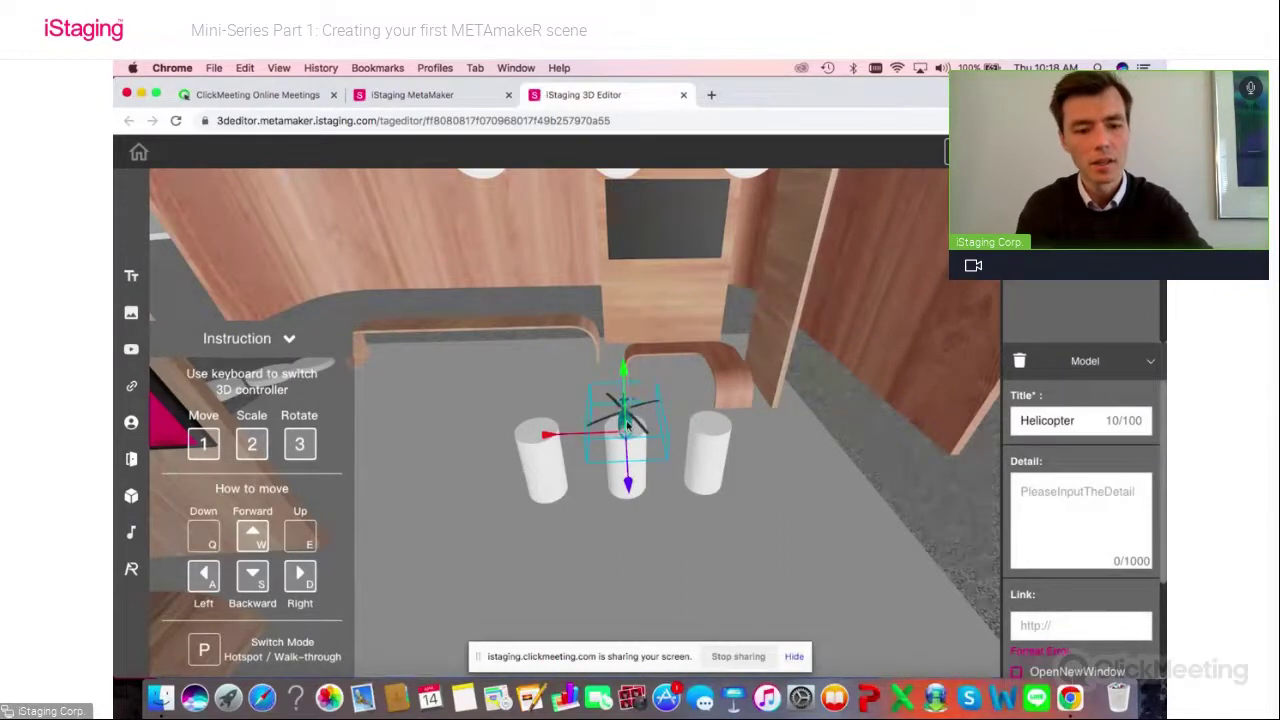
{"action": "left_click_drag", "start_coordinate": [624, 372], "coordinate": [614, 316]}
{"action": "left_click", "coordinate": [620, 424]}
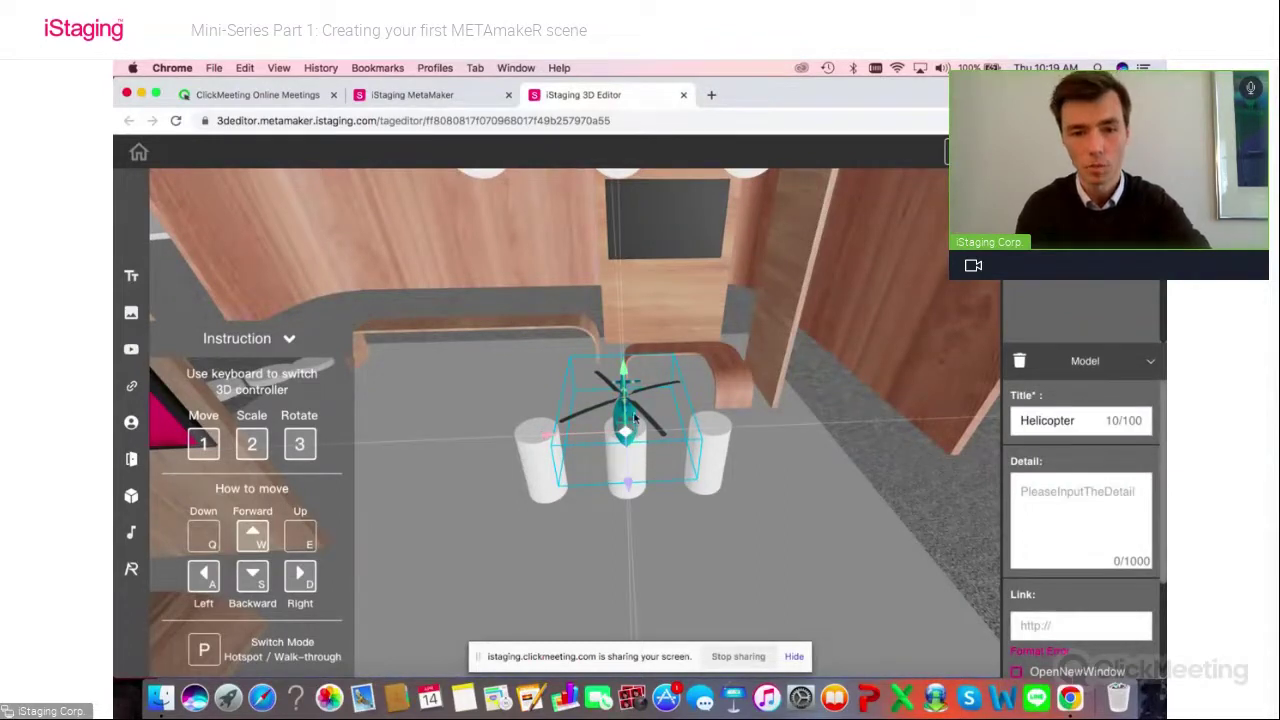
Step: Rotate the helicopter about its vertical axis so it sits diagonally on the pedestal, and save the scene
{"action": "key", "text": "3"}
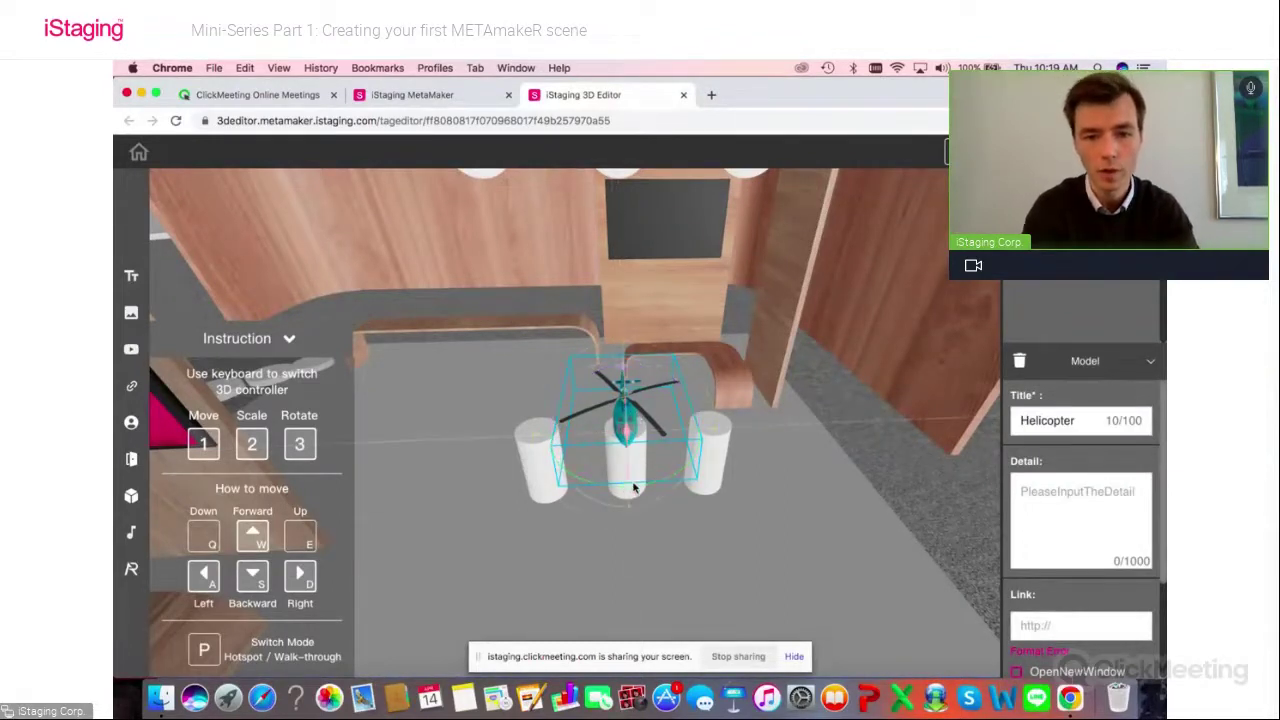
{"action": "mouse_move", "coordinate": [651, 487]}
{"action": "left_mouse_down"}
{"action": "mouse_move", "coordinate": [675, 479]}
{"action": "mouse_move", "coordinate": [714, 428]}
{"action": "mouse_move", "coordinate": [652, 488]}
{"action": "mouse_move", "coordinate": [690, 470]}
{"action": "mouse_move", "coordinate": [636, 500]}
{"action": "left_mouse_up"}
{"action": "left_click", "coordinate": [672, 511]}
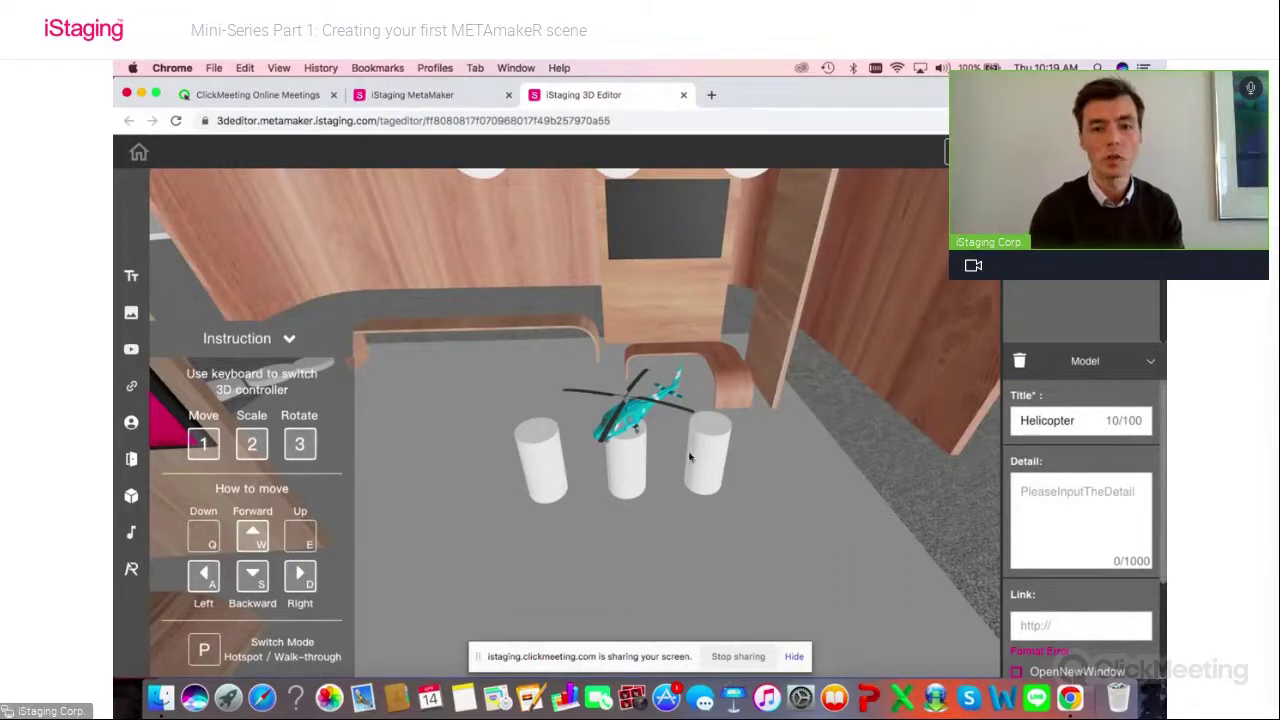
{"action": "left_click", "coordinate": [643, 416]}
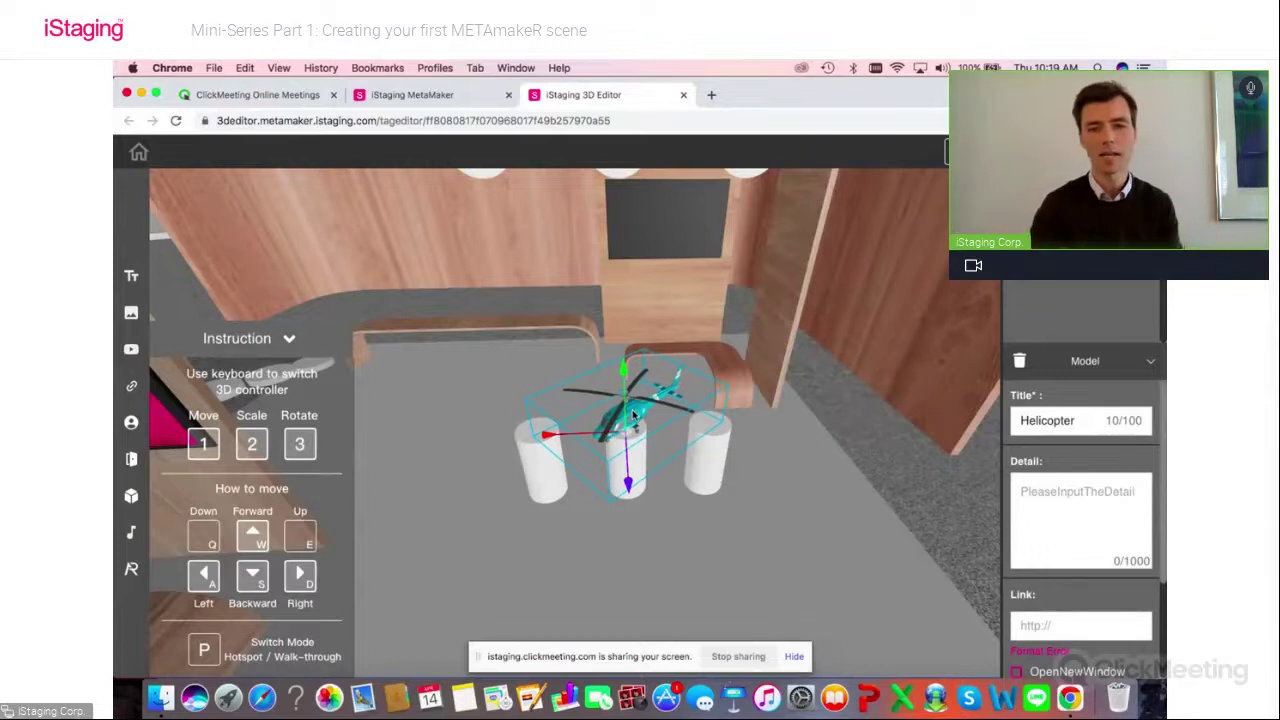
{"action": "left_click_drag", "start_coordinate": [629, 484], "coordinate": [668, 525]}
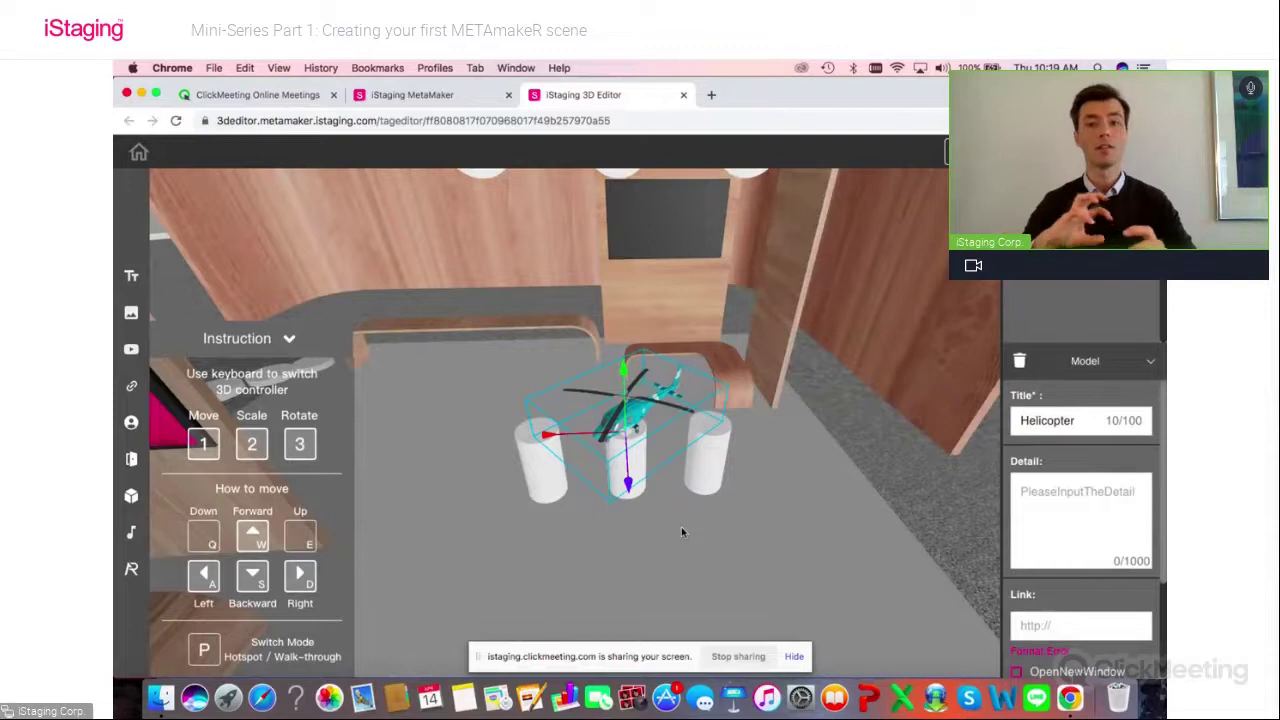
{"action": "mouse_move", "coordinate": [723, 551]}
{"action": "left_mouse_down"}
{"action": "mouse_move", "coordinate": [729, 523]}
{"action": "mouse_move", "coordinate": [741, 561]}
{"action": "left_mouse_up"}
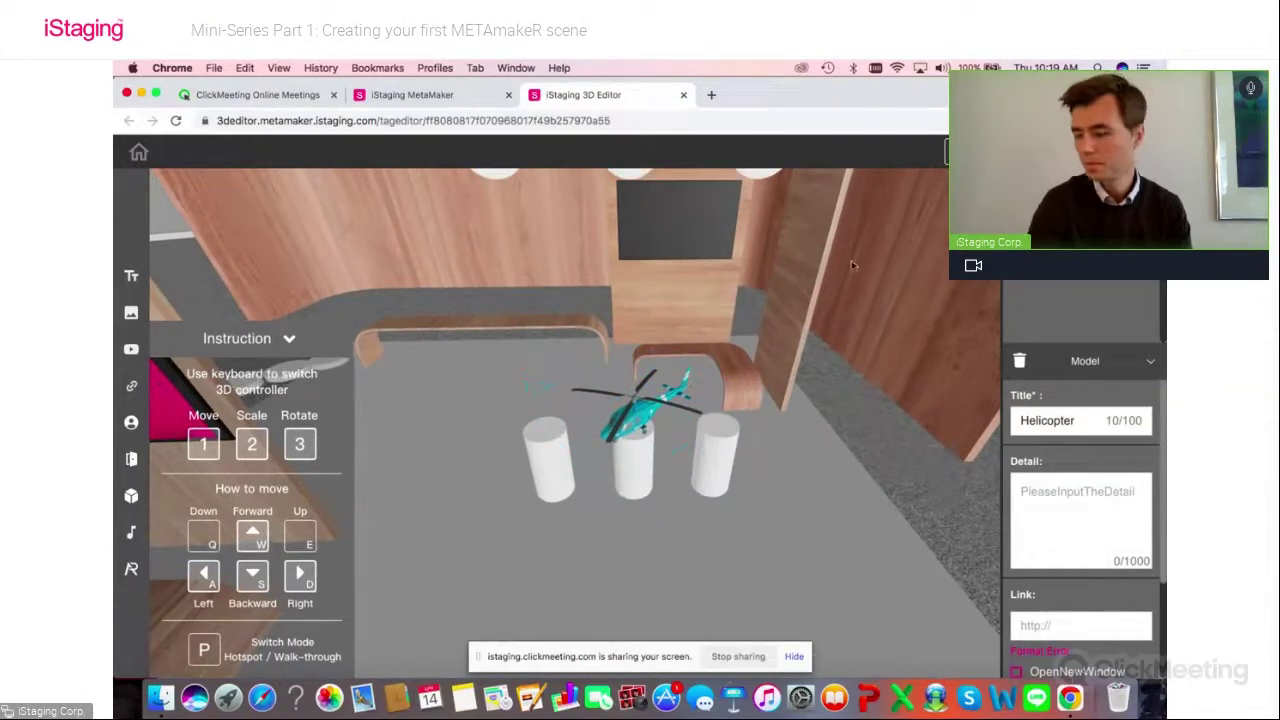
{"action": "left_click", "coordinate": [975, 151]}
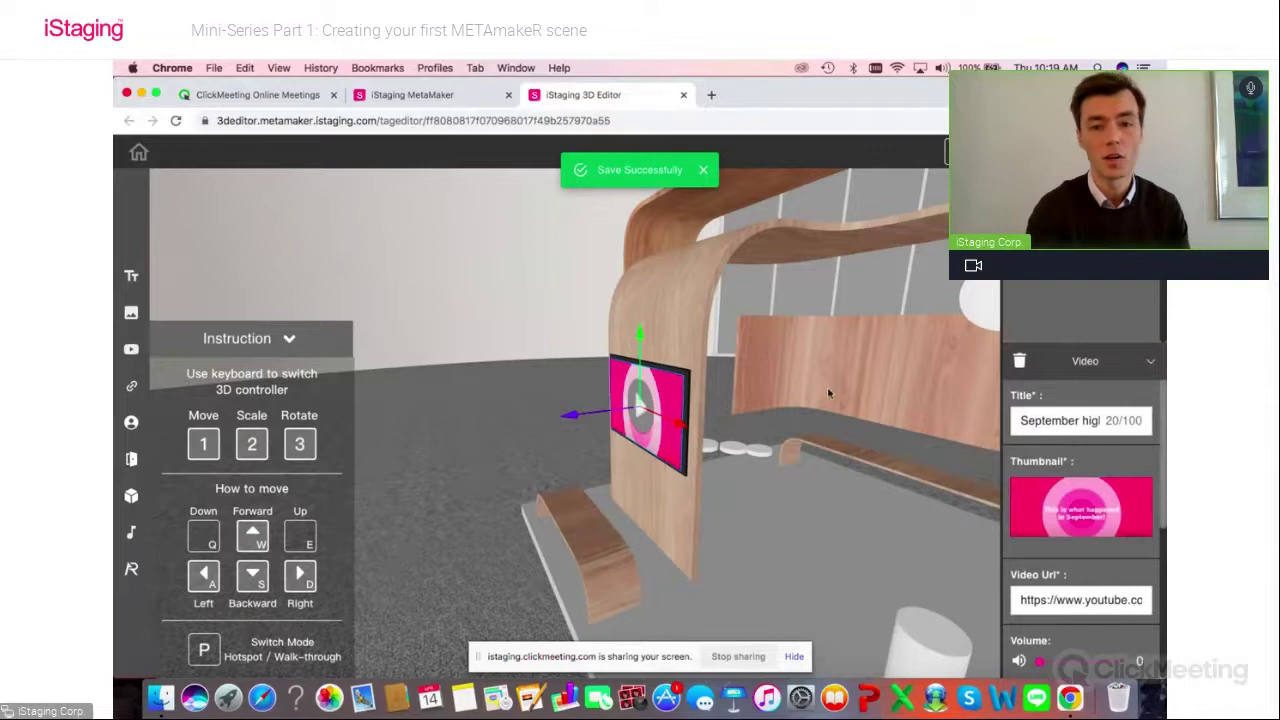
Step: Enable Autoplay for the September highlights video on the large front screen
{"action": "key", "text": "s"}
{"action": "key", "text": "d"}
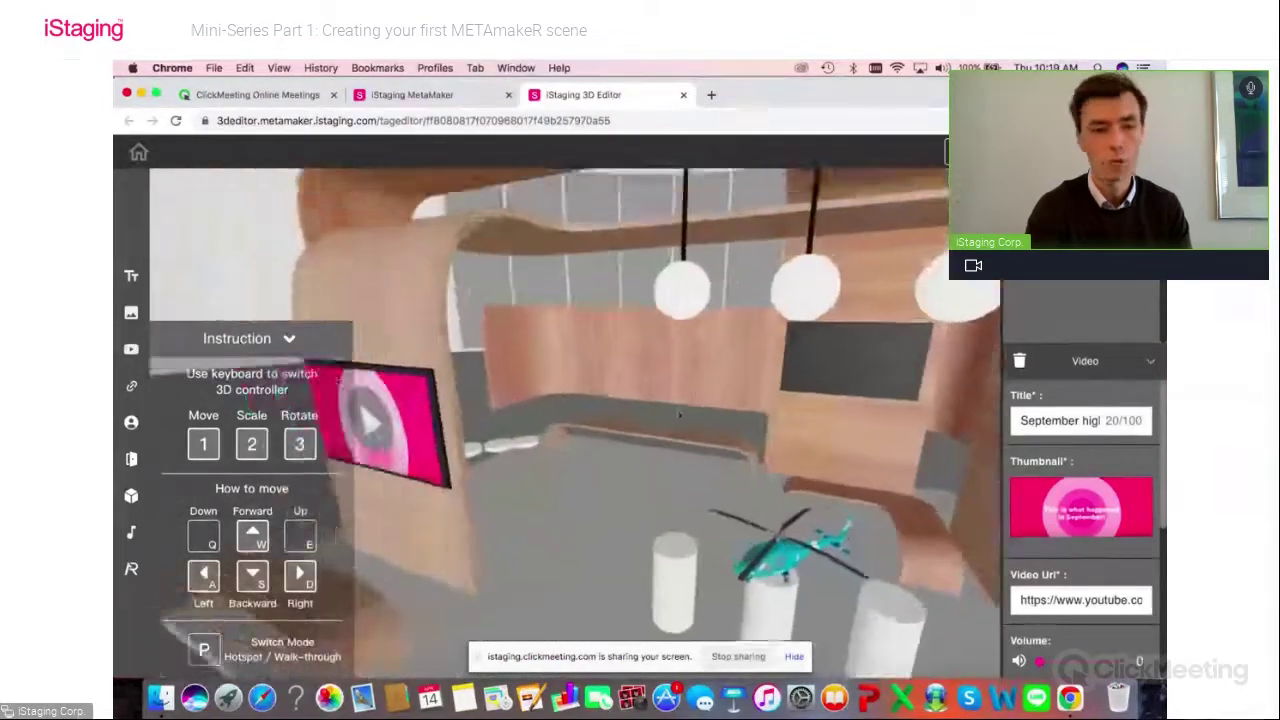
{"action": "key", "text": "a"}
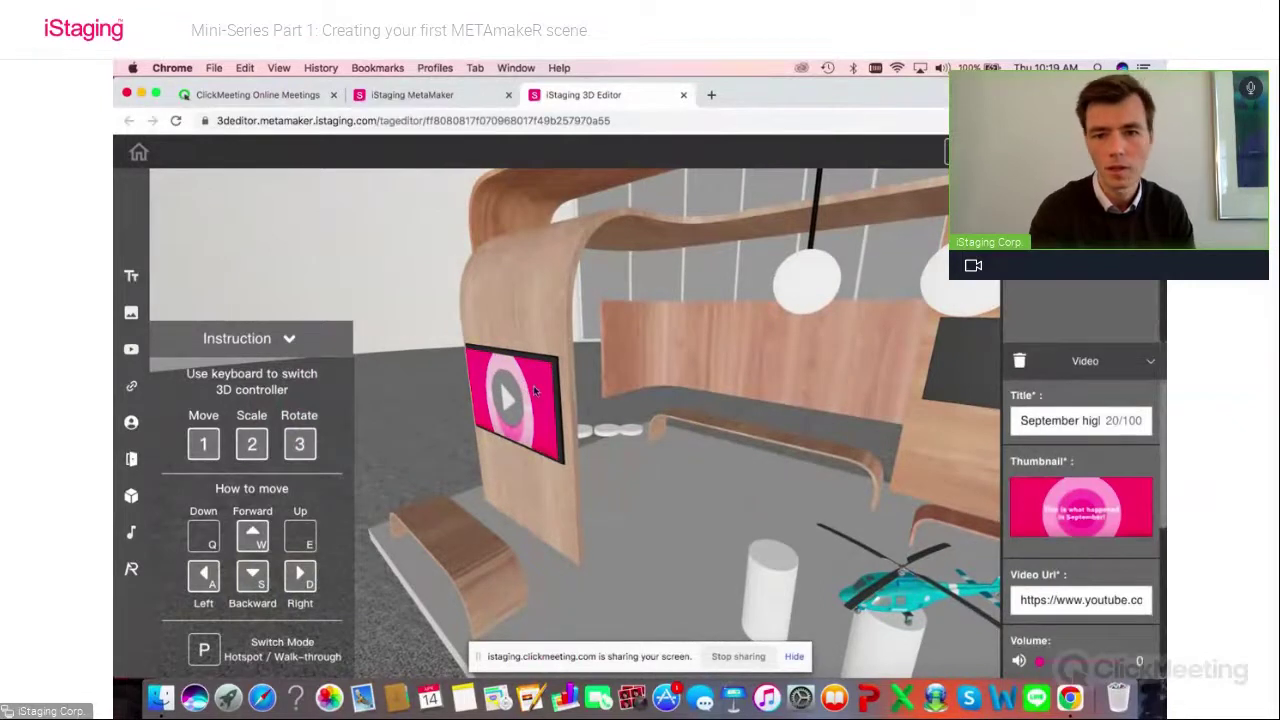
{"action": "scroll", "coordinate": [1140, 553], "scroll_direction": "down", "scroll_amount": 5}
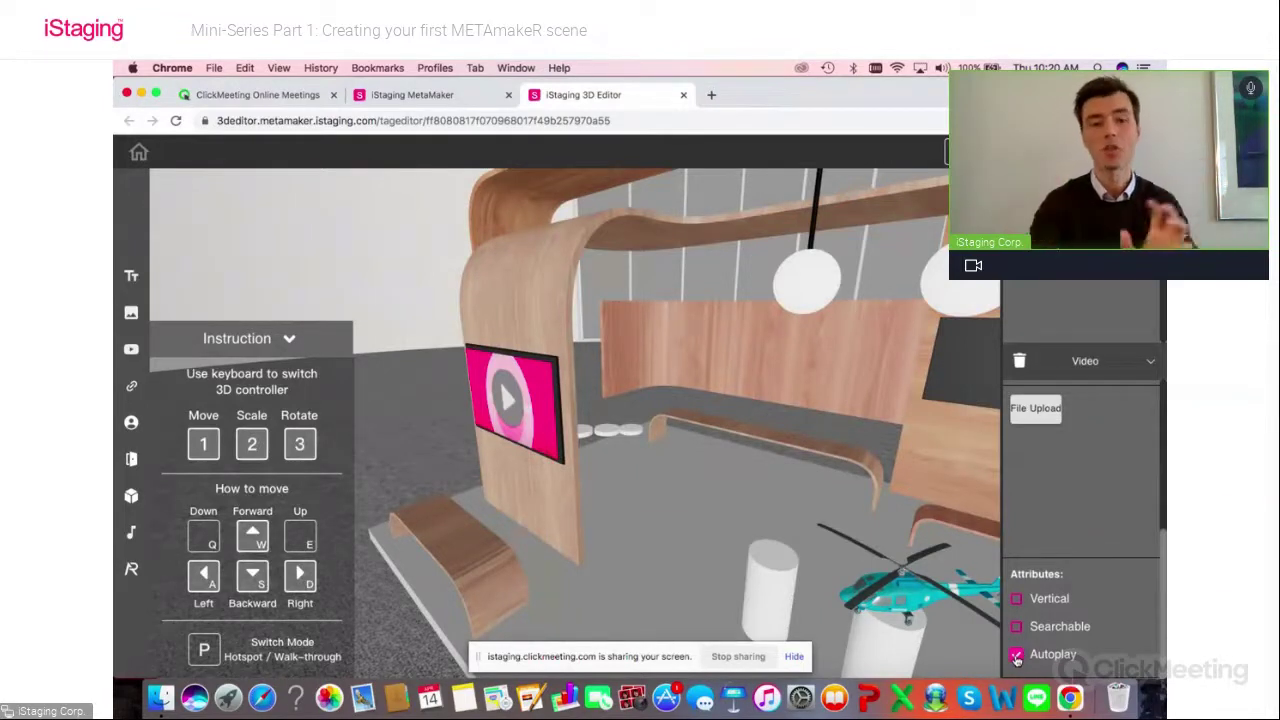
Step: Enable Auto Rotate for the helicopter model on the middle pedestal and save the scene
{"action": "left_click_drag", "start_coordinate": [868, 444], "coordinate": [569, 379]}
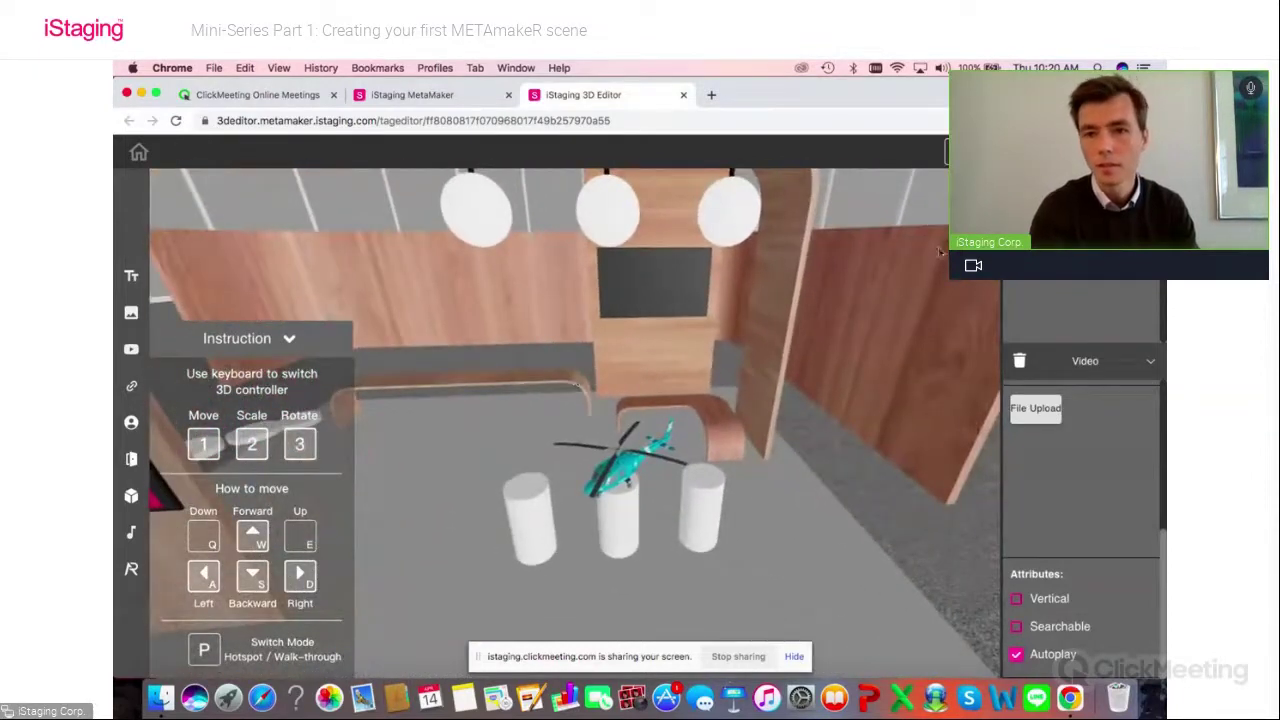
{"action": "left_click", "coordinate": [612, 460]}
{"action": "key", "text": "Delete"}
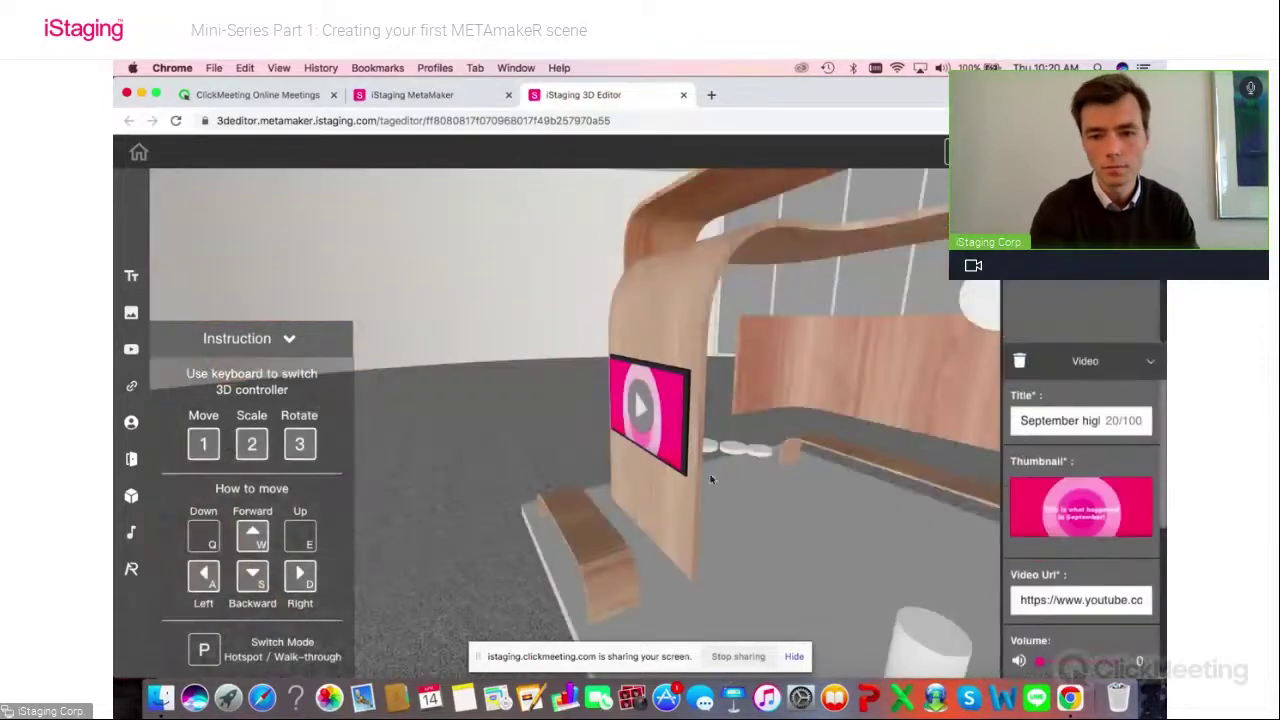
{"action": "key", "text": "super+z"}
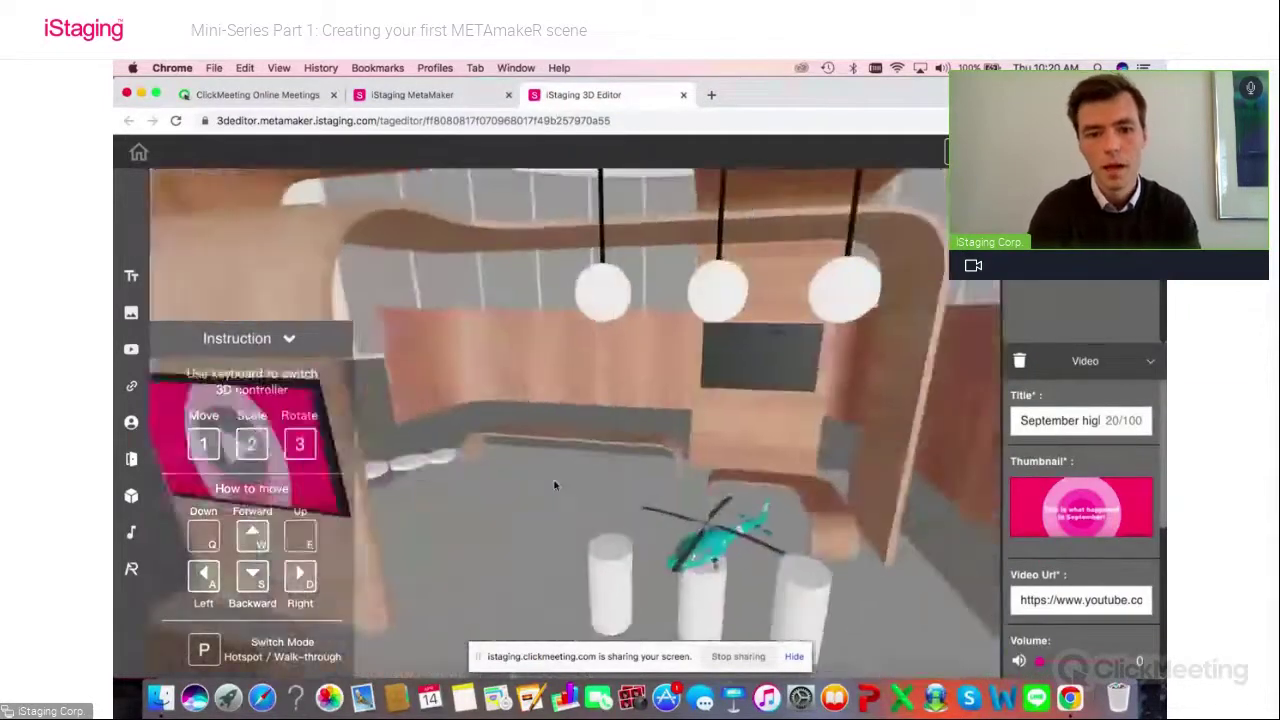
{"action": "left_click", "coordinate": [665, 537]}
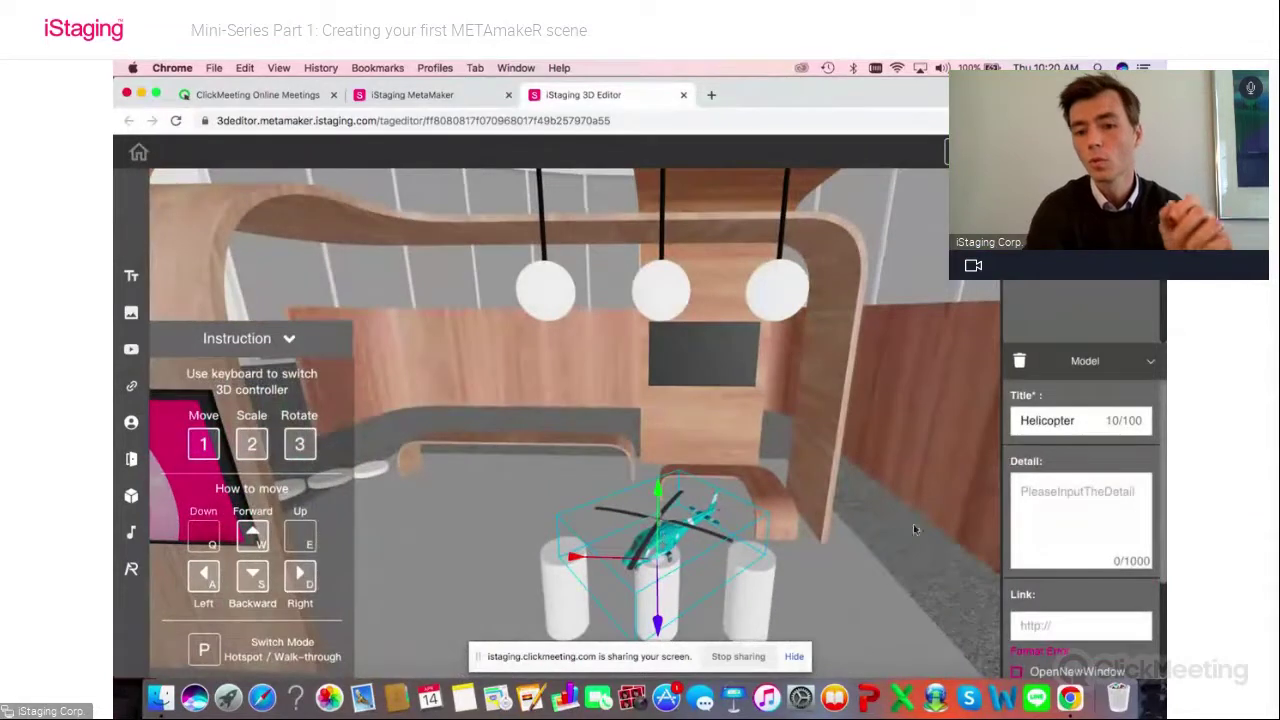
{"action": "scroll", "coordinate": [1069, 560], "scroll_direction": "down", "scroll_amount": 3}
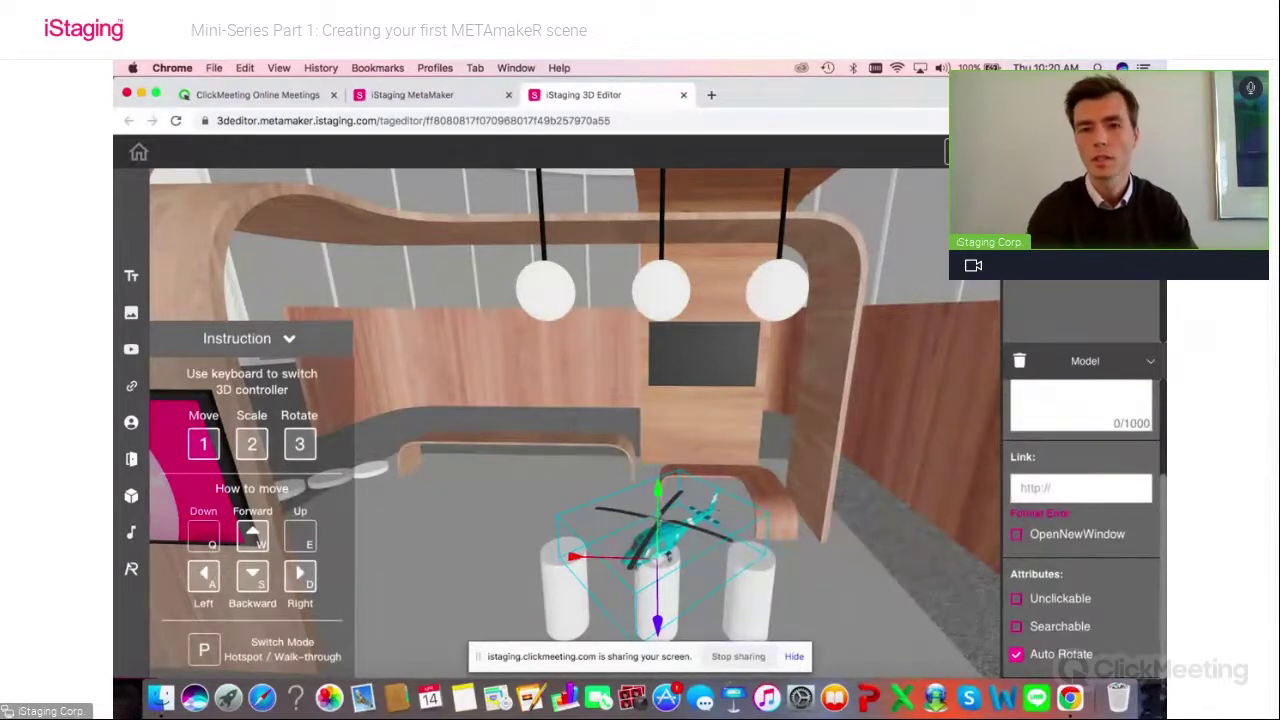
{"action": "key", "text": "ctrl+s"}
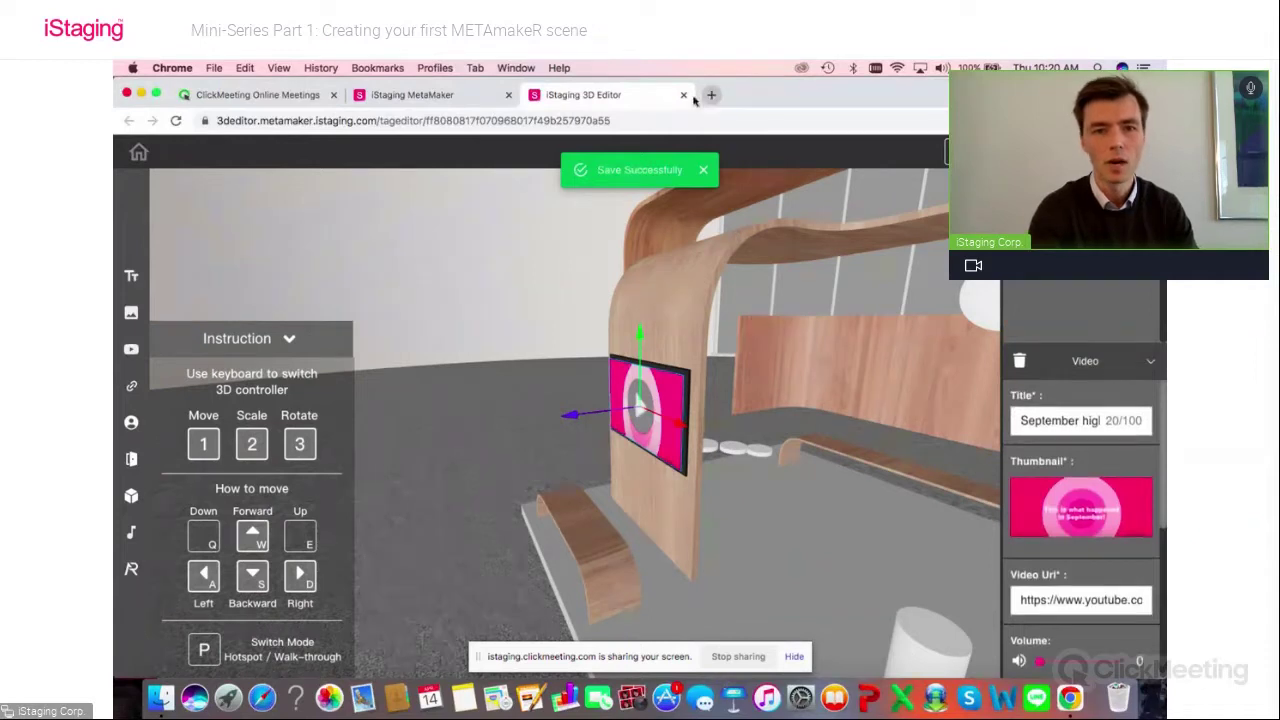
Step: Close the 3D editor and preview the Episode 1 scene, walking through the booth to examine the video and the helicopter
{"action": "left_click", "coordinate": [684, 95]}
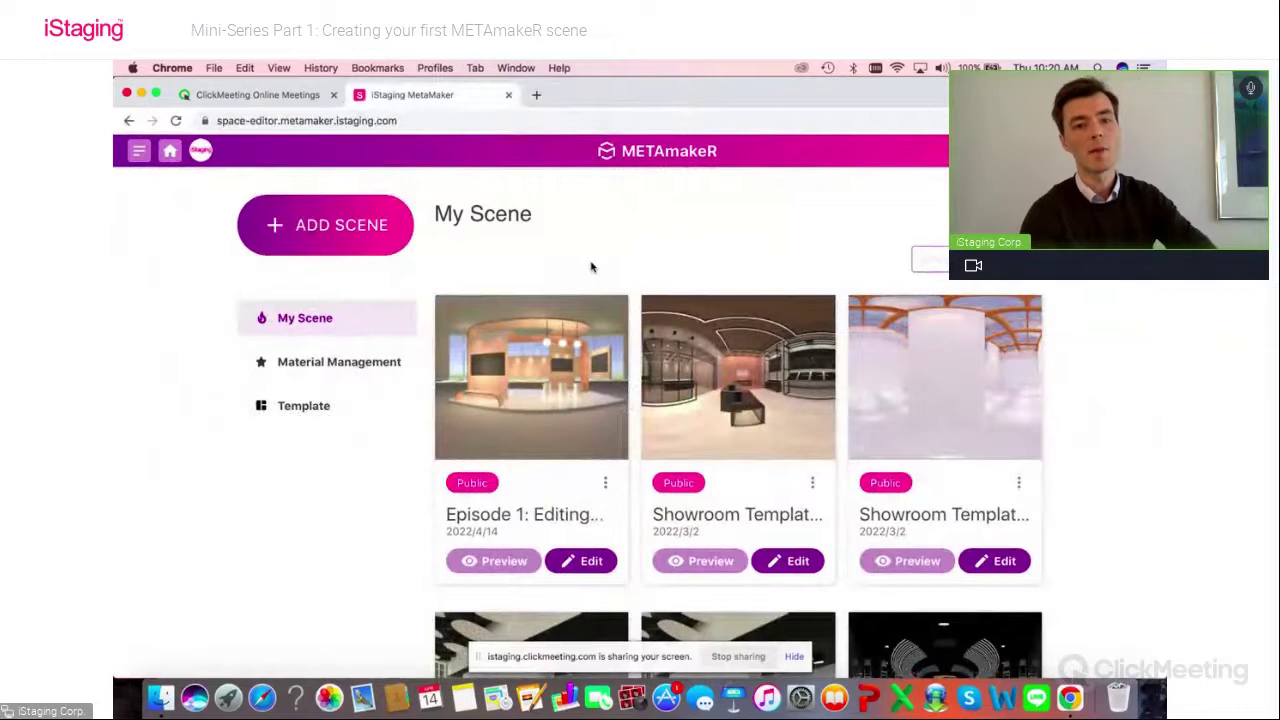
{"action": "left_click", "coordinate": [497, 561]}
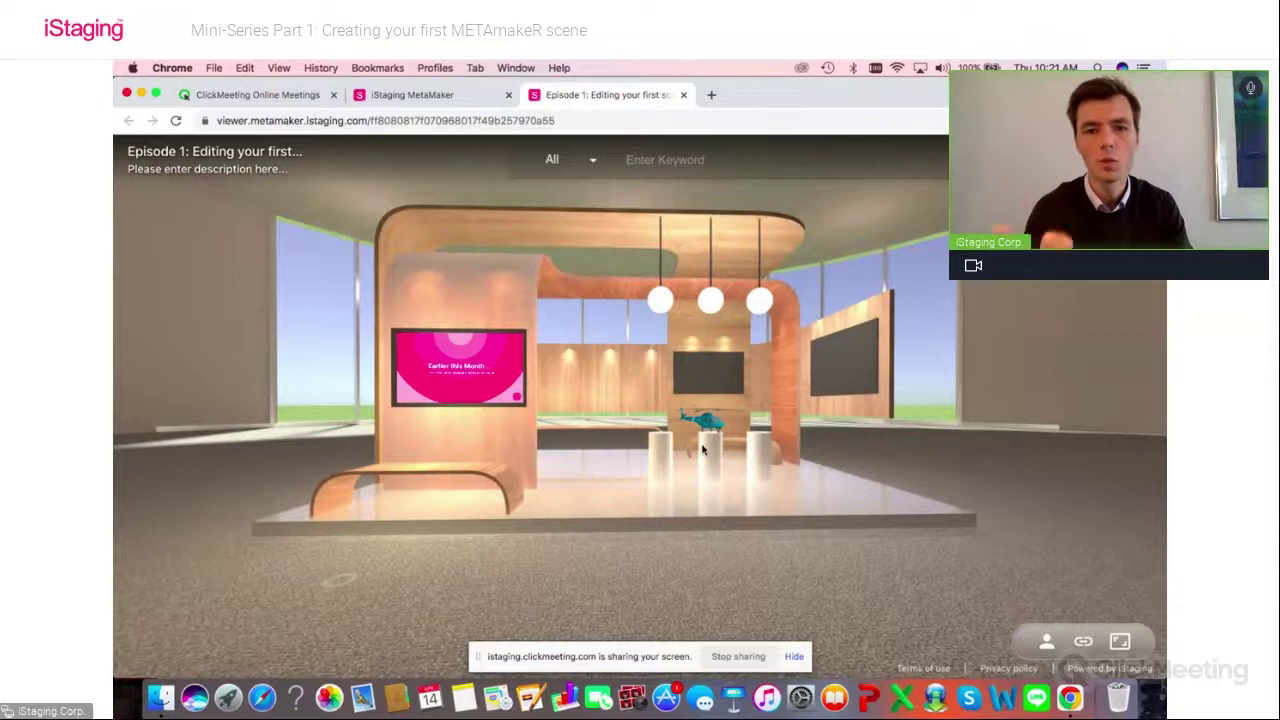
{"action": "scroll", "coordinate": [640, 462], "scroll_direction": "up", "scroll_amount": 3}
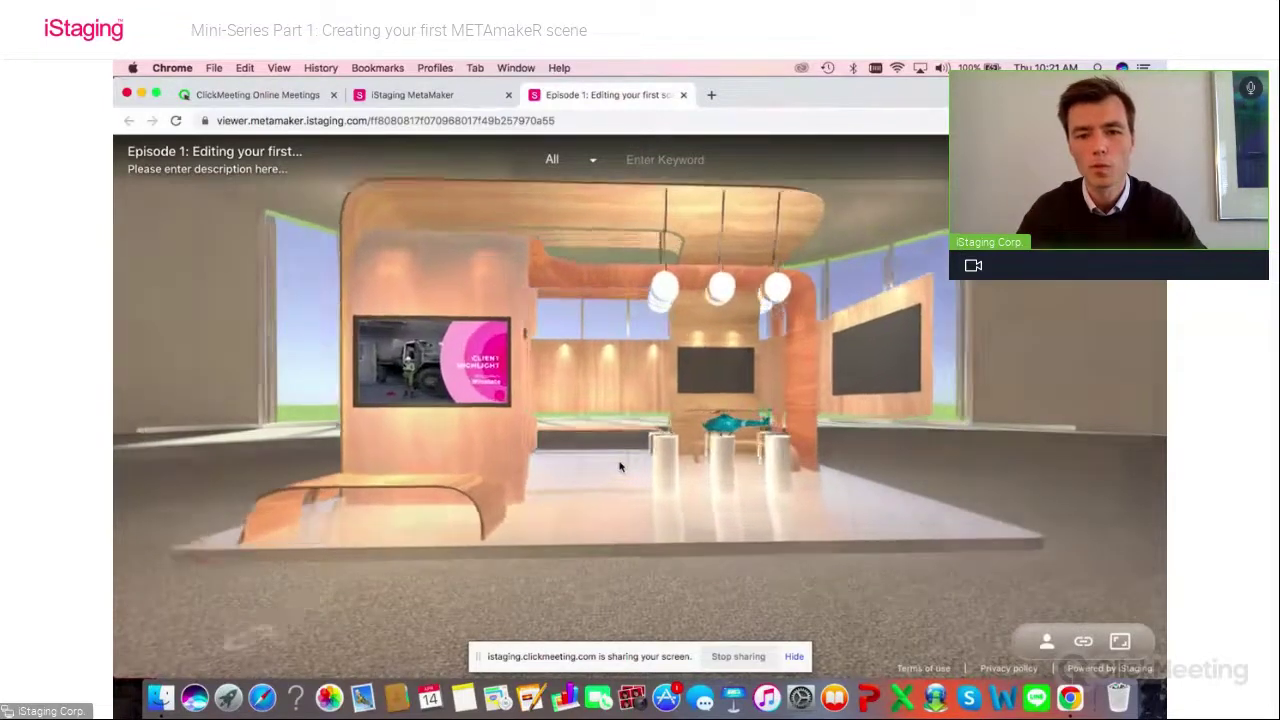
{"action": "left_click", "coordinate": [620, 466]}
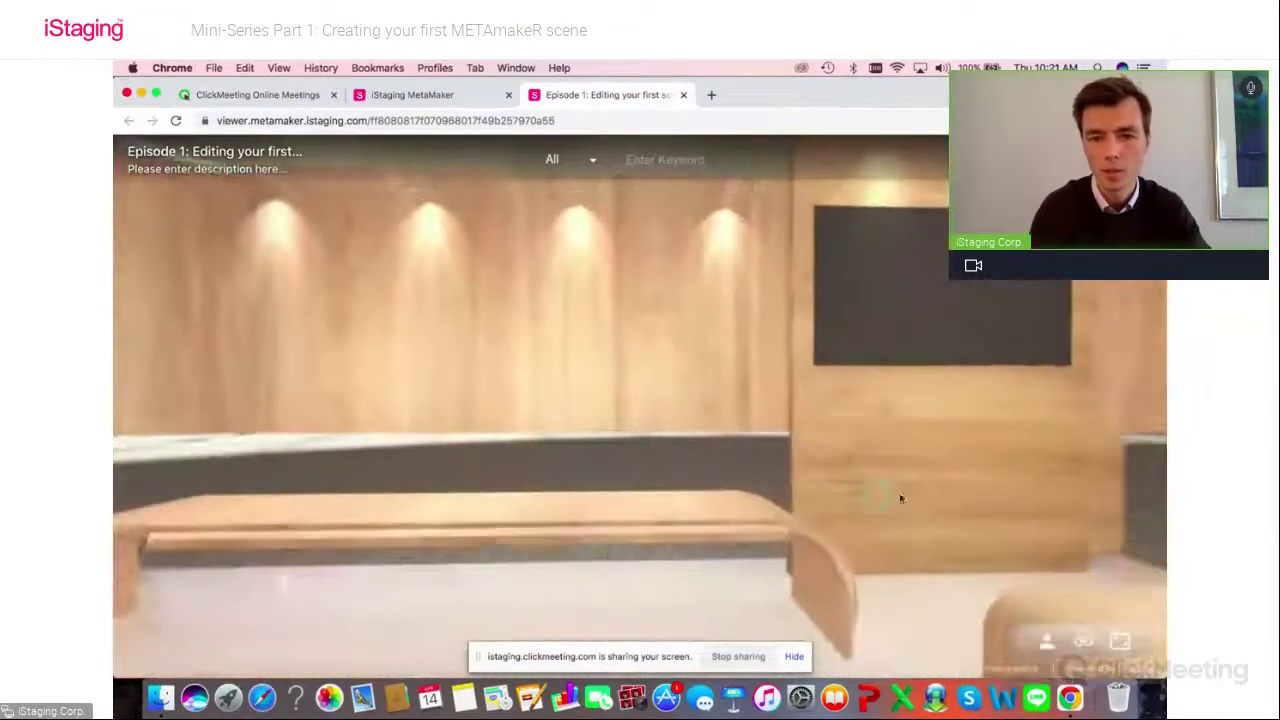
{"action": "left_click_drag", "start_coordinate": [909, 503], "coordinate": [343, 477]}
{"action": "left_click_drag", "start_coordinate": [578, 488], "coordinate": [371, 520]}
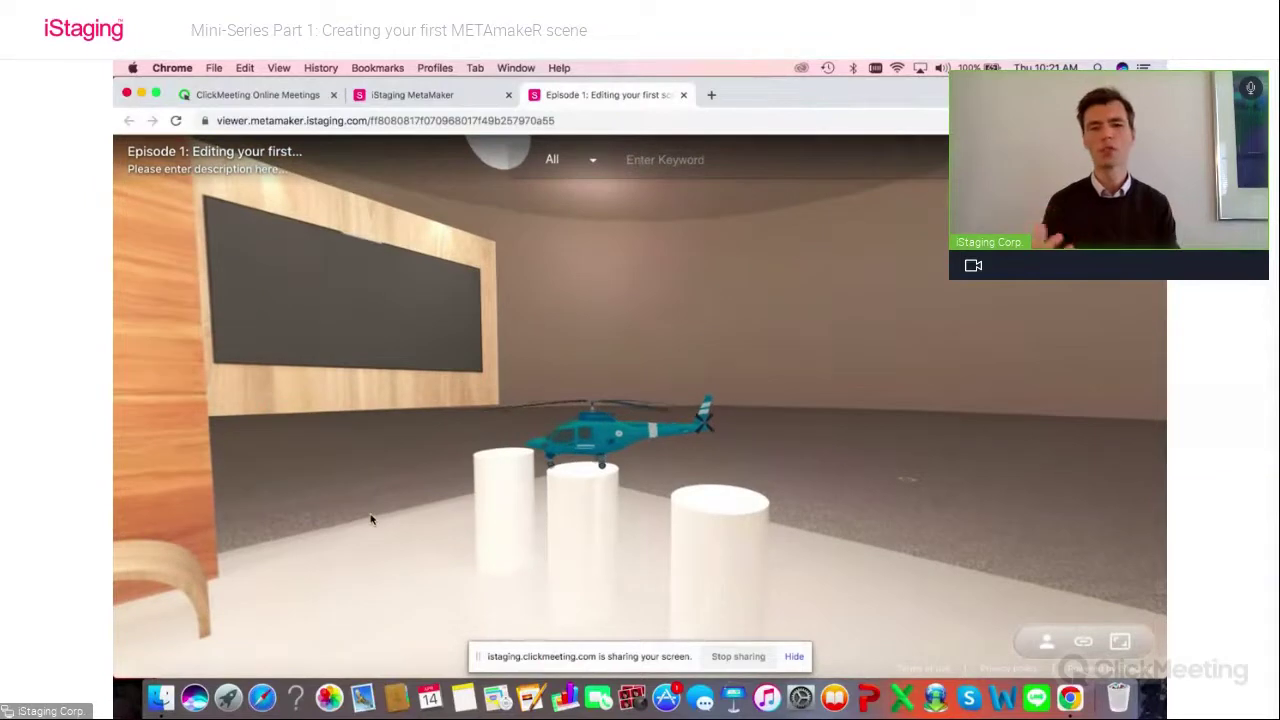
{"action": "left_click", "coordinate": [615, 531]}
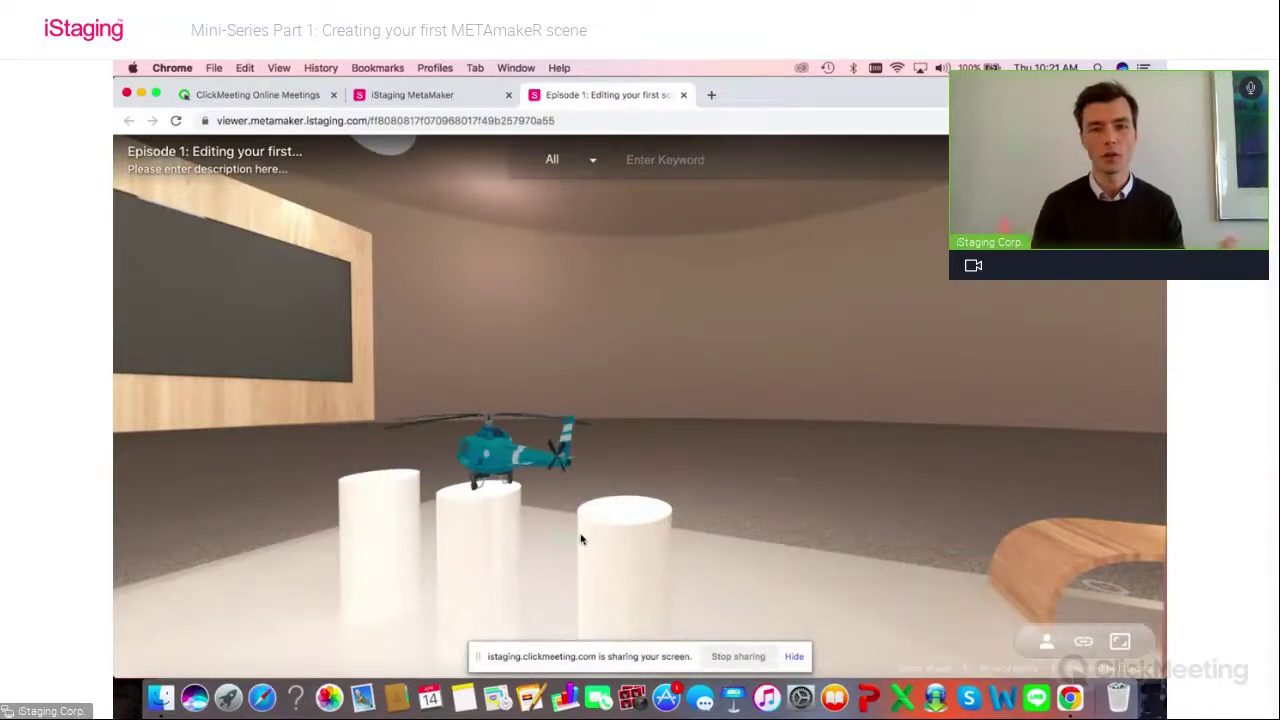
{"action": "left_click_drag", "start_coordinate": [733, 463], "coordinate": [701, 467]}
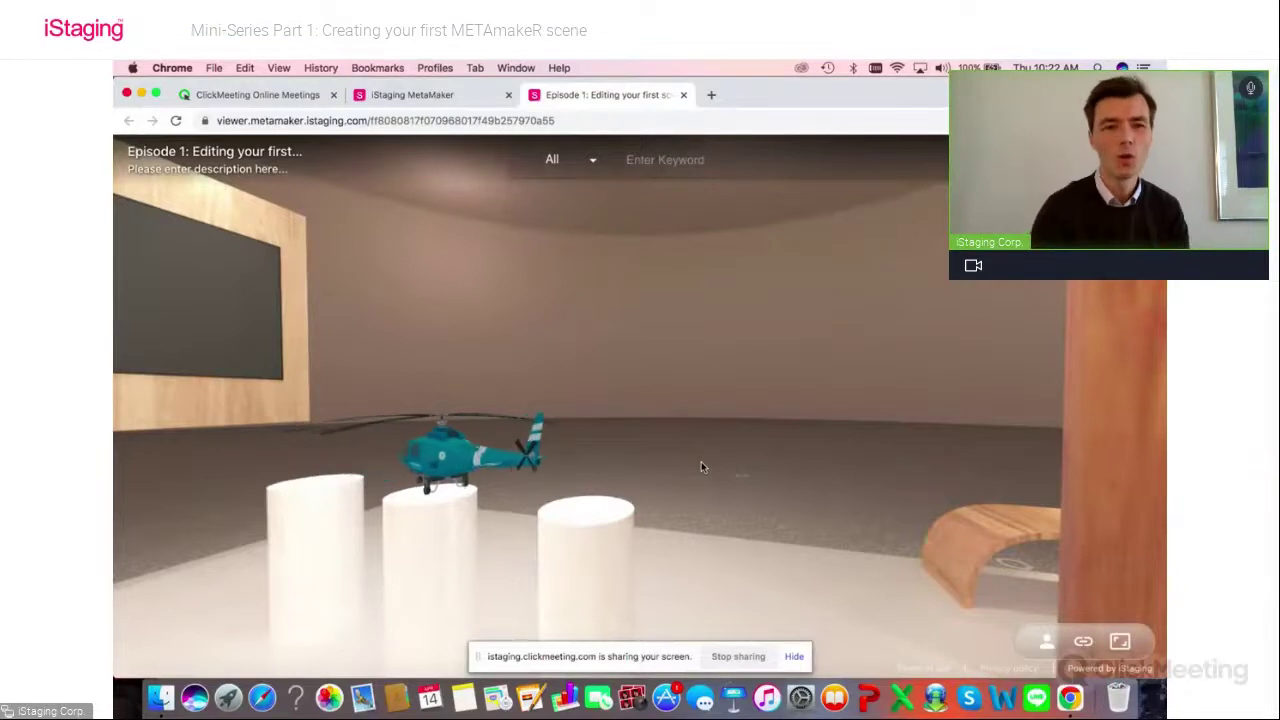
Step: Close the scene preview and stop sharing the screen in the meeting
{"action": "left_click", "coordinate": [683, 94]}
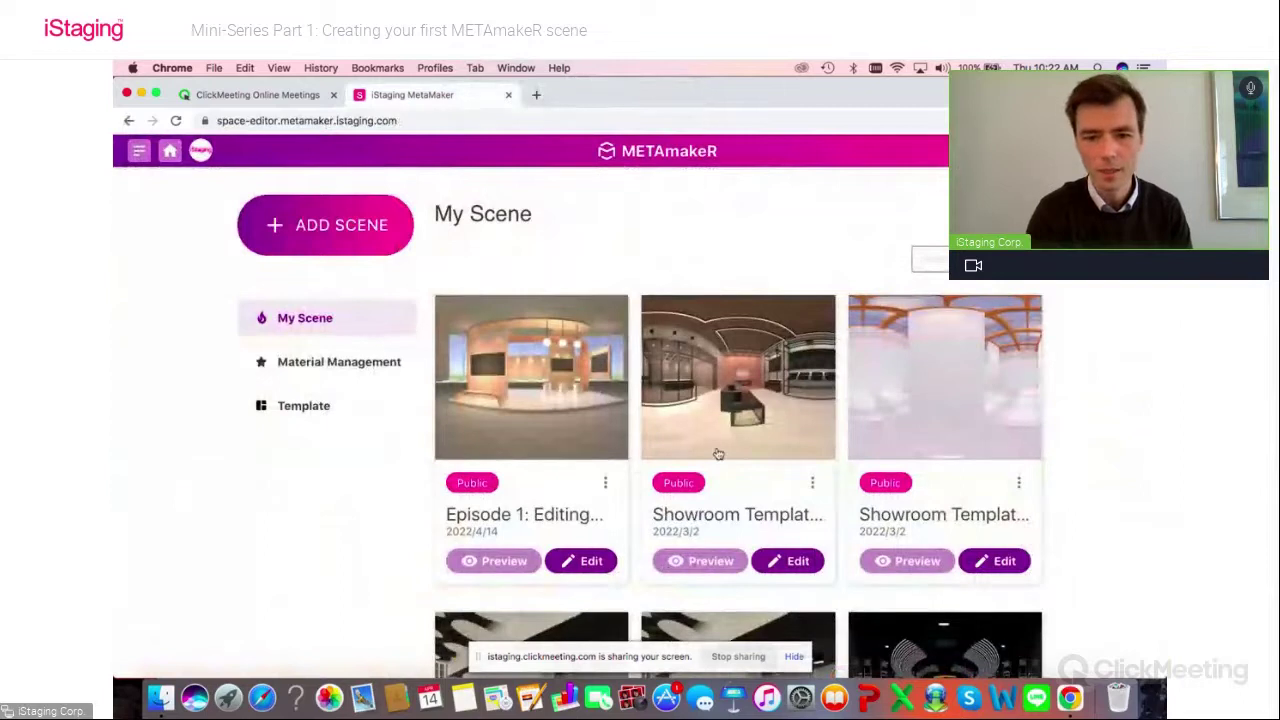
{"action": "left_click", "coordinate": [736, 656]}
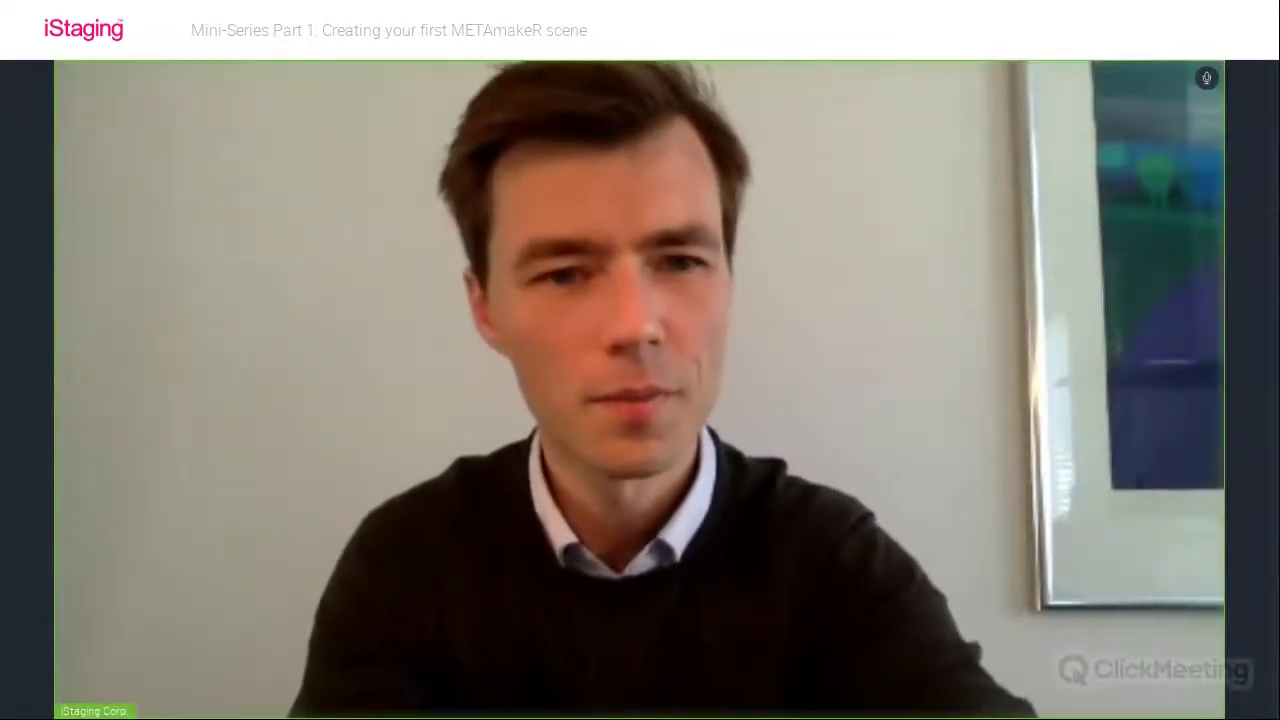